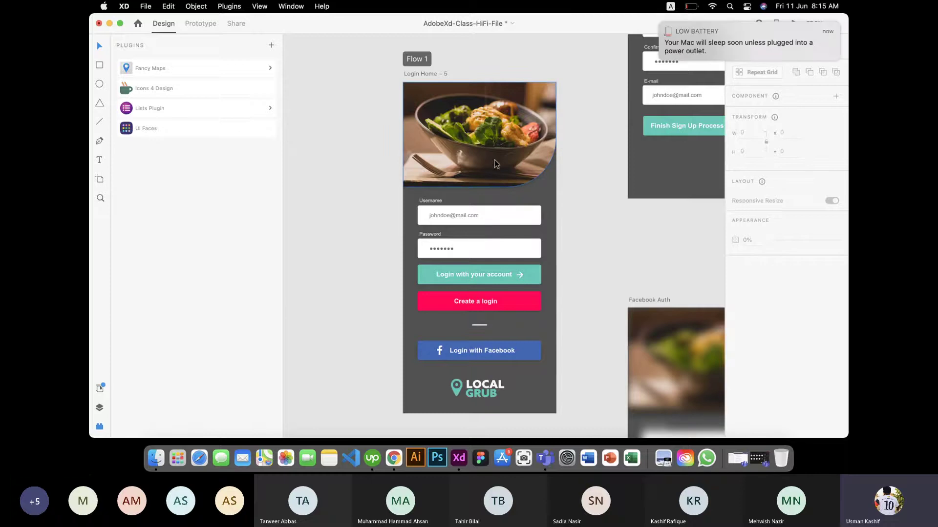
# Round the lower-right corner of the food photo on the Login Home – 5 artboard to a radius of 138.
pyautogui.moveTo(494, 160)
pyautogui.mouseDown()
pyautogui.moveTo(479, 171)
pyautogui.moveTo(511, 157)
pyautogui.moveTo(491, 162)
pyautogui.mouseUp()
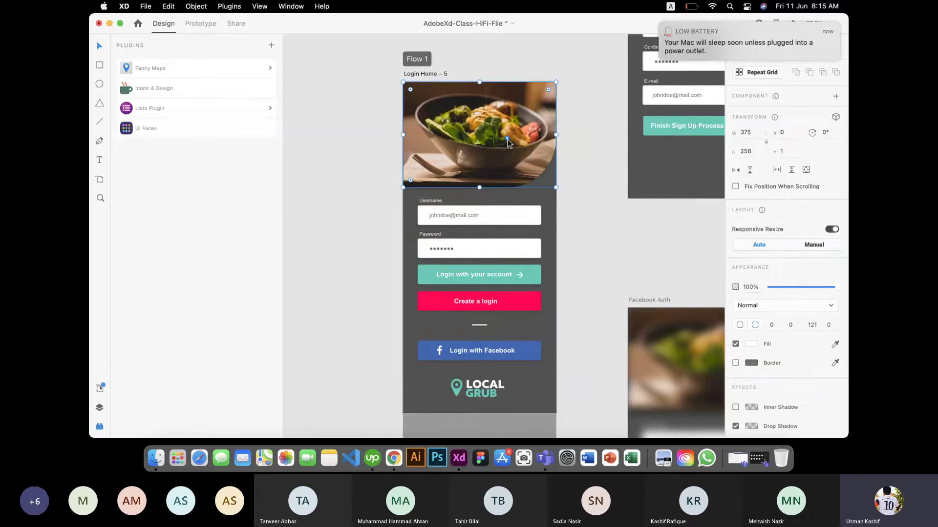
pyautogui.moveTo(508, 142)
pyautogui.mouseDown()
pyautogui.moveTo(564, 217)
pyautogui.moveTo(498, 137)
pyautogui.moveTo(493, 148)
pyautogui.moveTo(513, 181)
pyautogui.moveTo(501, 149)
pyautogui.mouseUp()
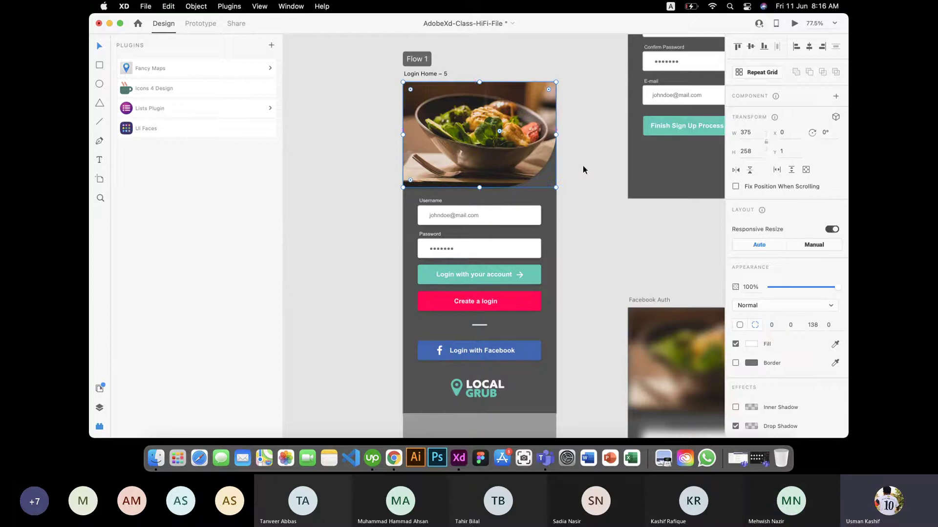
pyautogui.click(582, 165)
pyautogui.click(482, 129)
pyautogui.rightClick(482, 130)
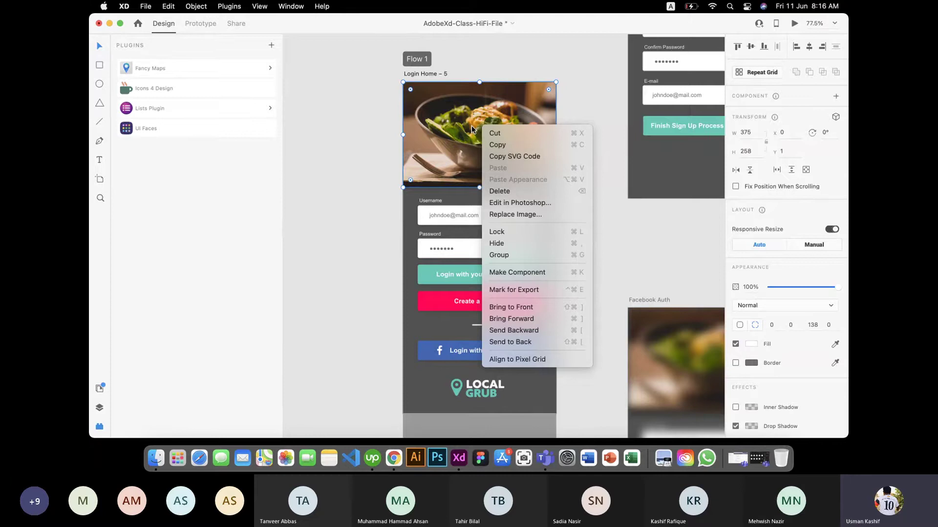
pyautogui.click(342, 174)
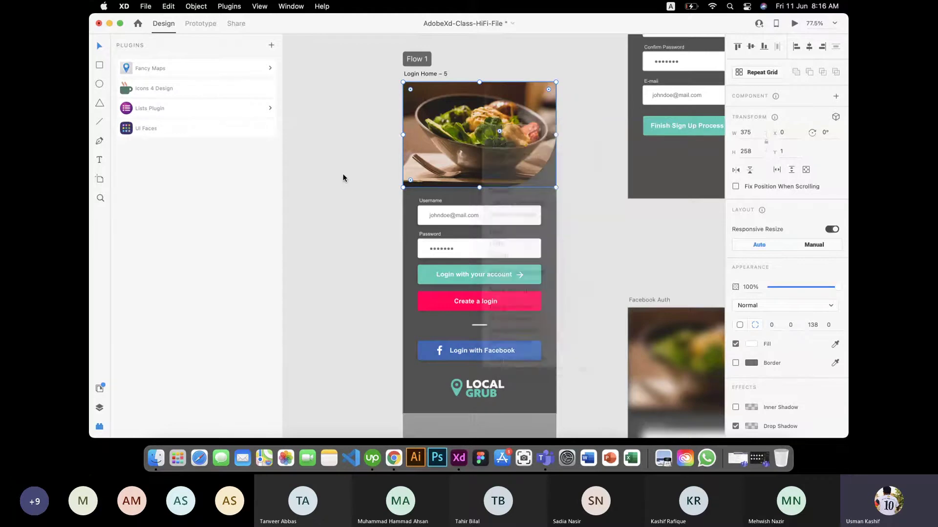
# Try a lighter grey, #5A5A5A, as the fill of the login screen's background.
pyautogui.click(528, 201)
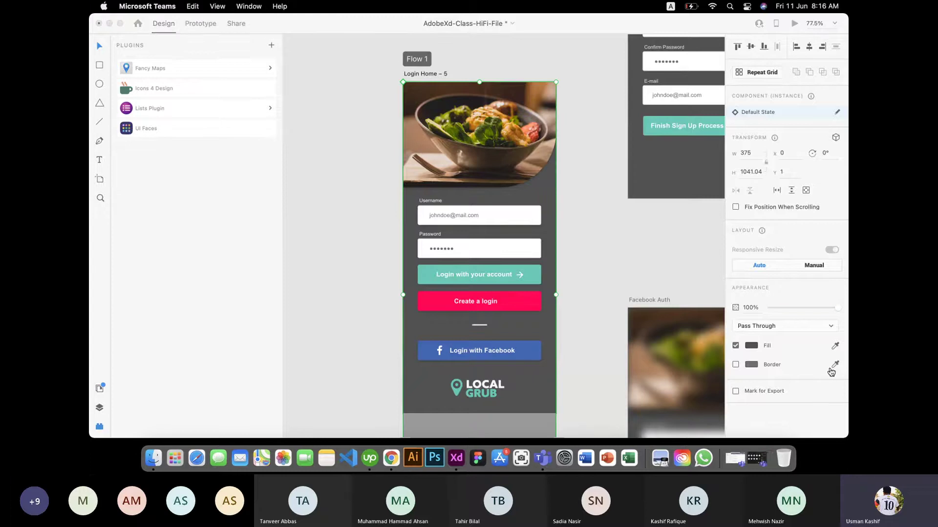
pyautogui.click(752, 346)
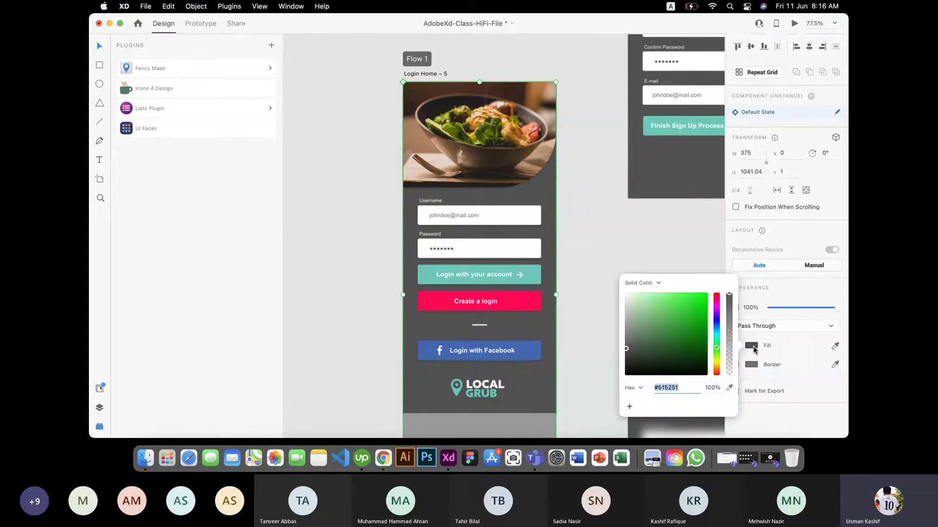
pyautogui.moveTo(631, 353)
pyautogui.mouseDown()
pyautogui.moveTo(642, 321)
pyautogui.moveTo(625, 348)
pyautogui.mouseUp()
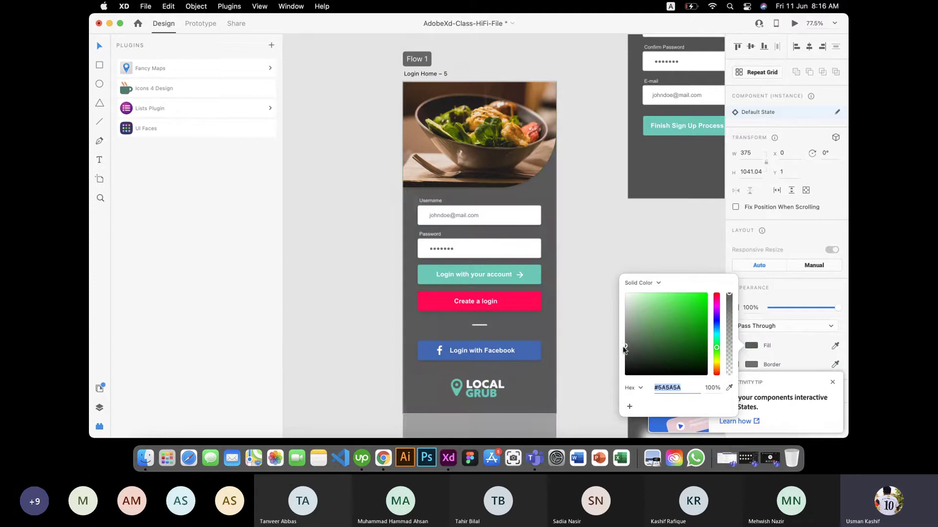
pyautogui.click(597, 312)
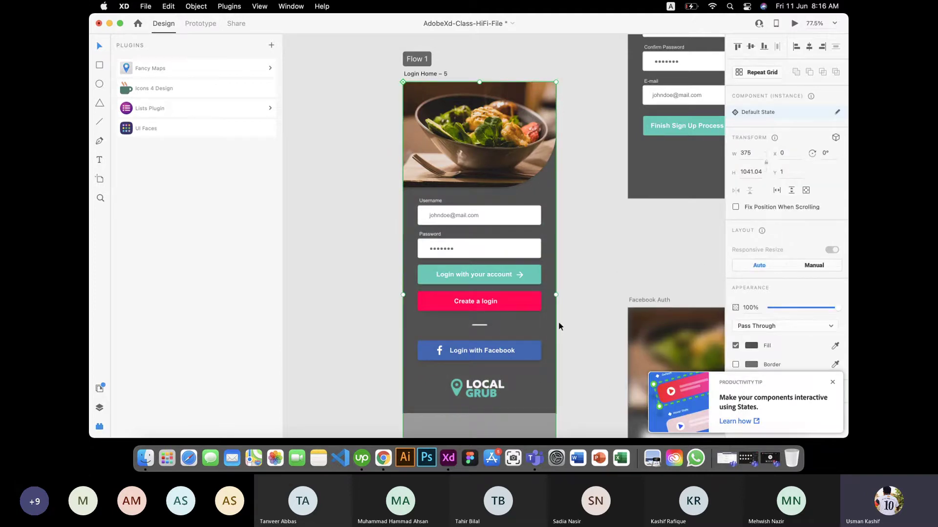
pyautogui.click(587, 299)
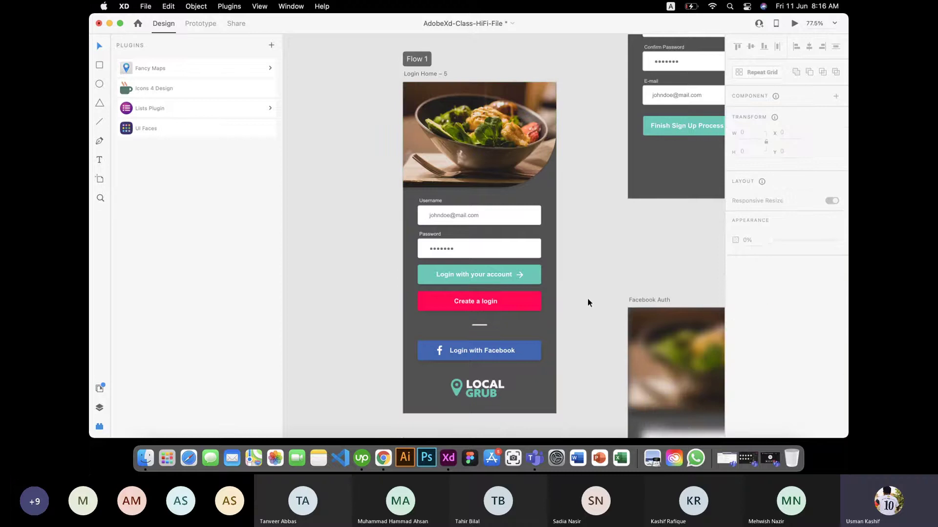
# Examine the text and box properties of the Username and Password labels and fields on the login screen.
pyautogui.click(430, 201)
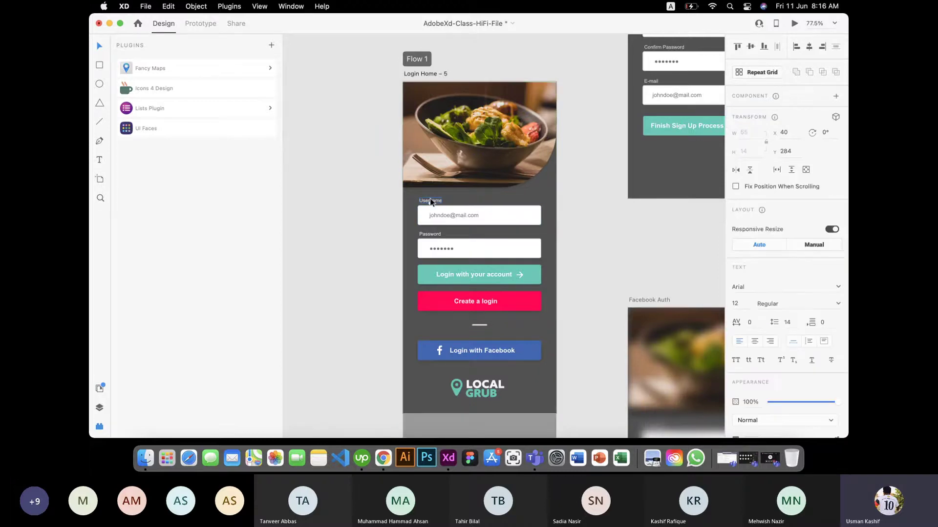
pyautogui.click(430, 235)
pyautogui.click(530, 220)
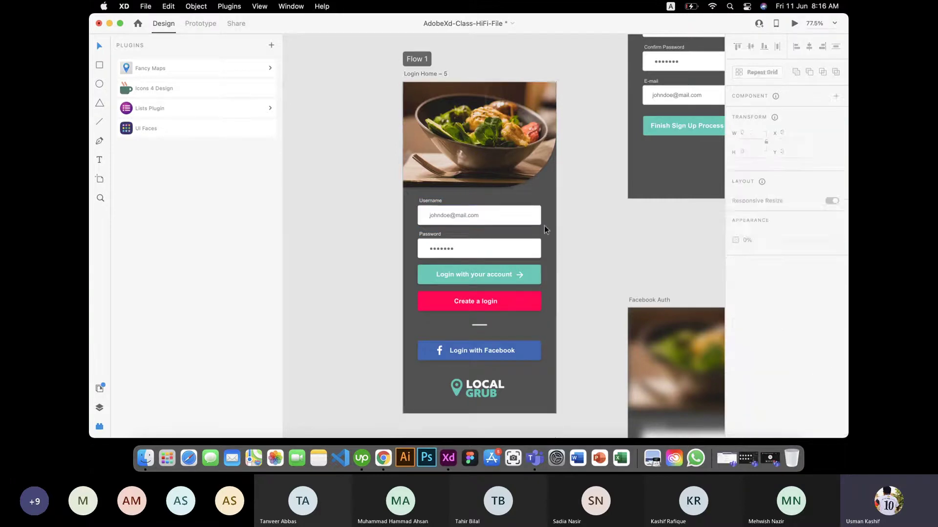
pyautogui.click(544, 226)
pyautogui.moveTo(533, 220); pyautogui.dragTo(532, 219)
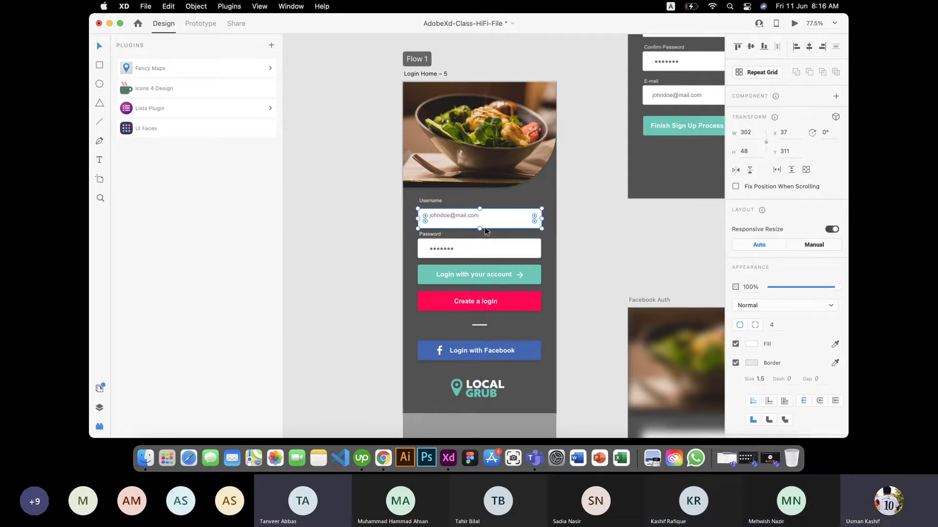
pyautogui.click(610, 240)
pyautogui.click(443, 248)
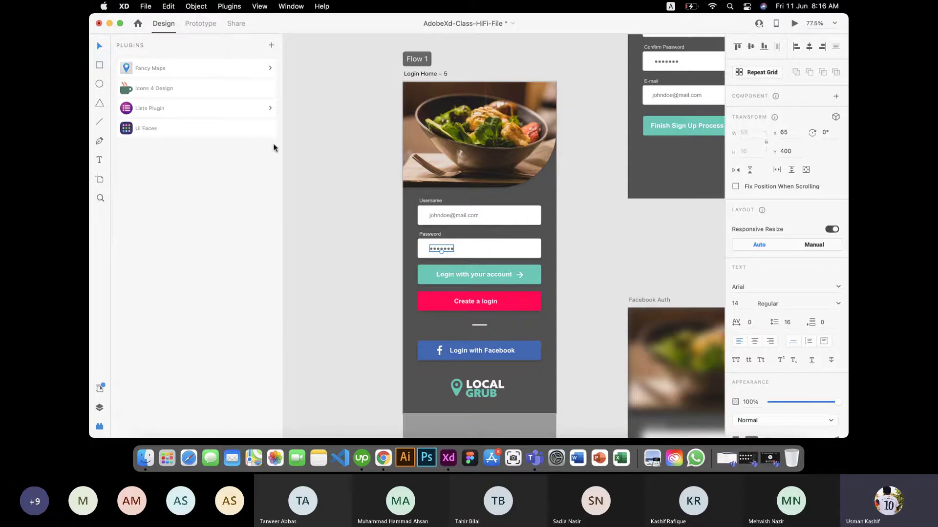
pyautogui.click(354, 239)
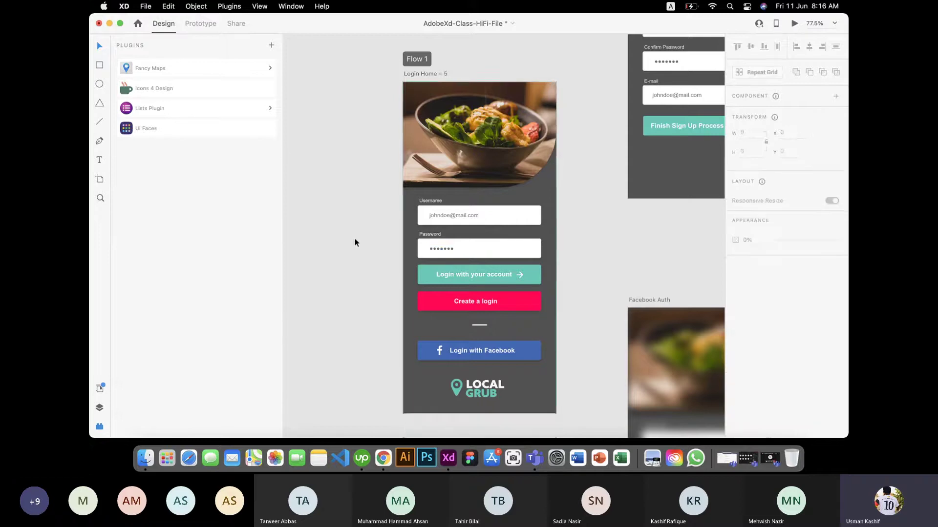
# Compare the fill, size and corner settings of the account login, Create a login and Facebook login buttons.
pyautogui.click(536, 272)
pyautogui.click(516, 305)
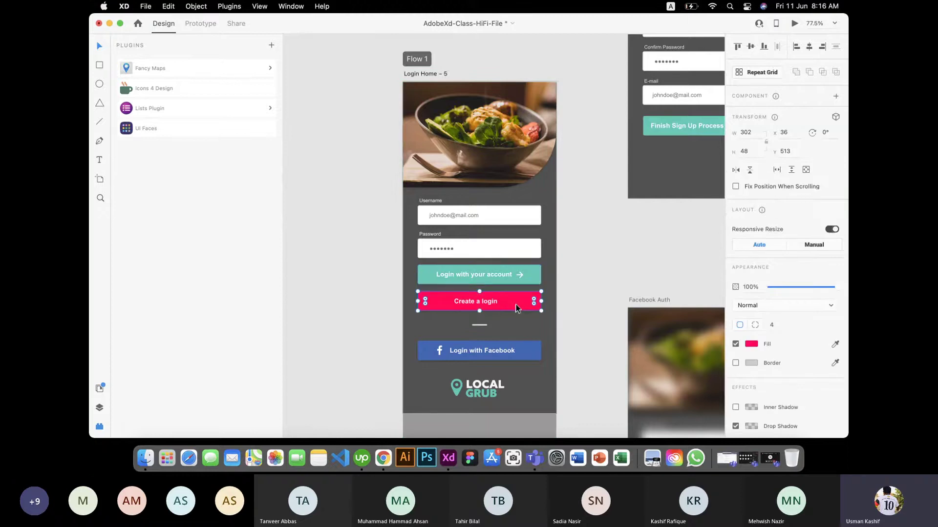
pyautogui.click(528, 272)
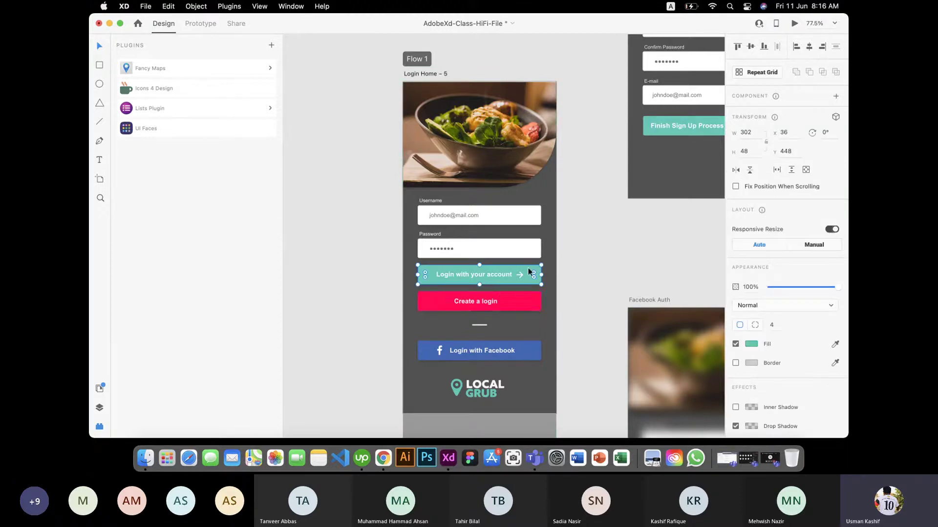
pyautogui.click(500, 295)
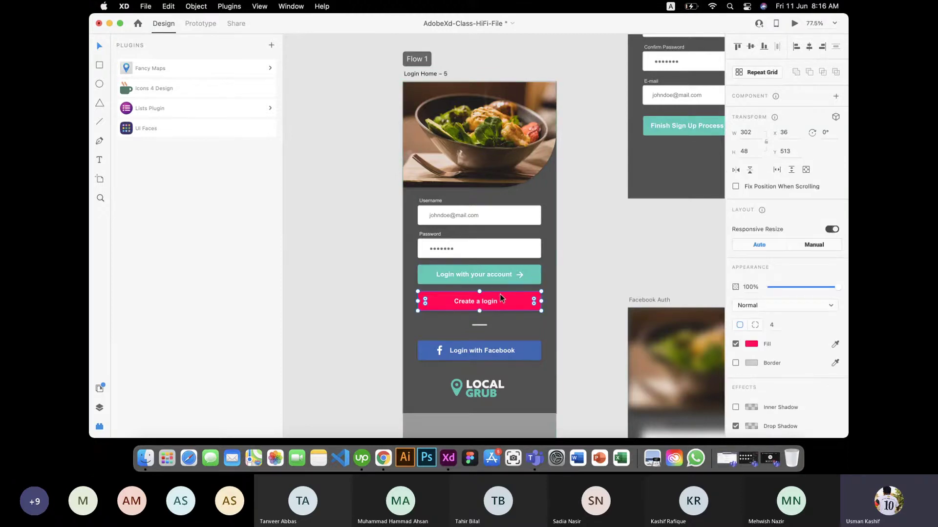
pyautogui.click(520, 358)
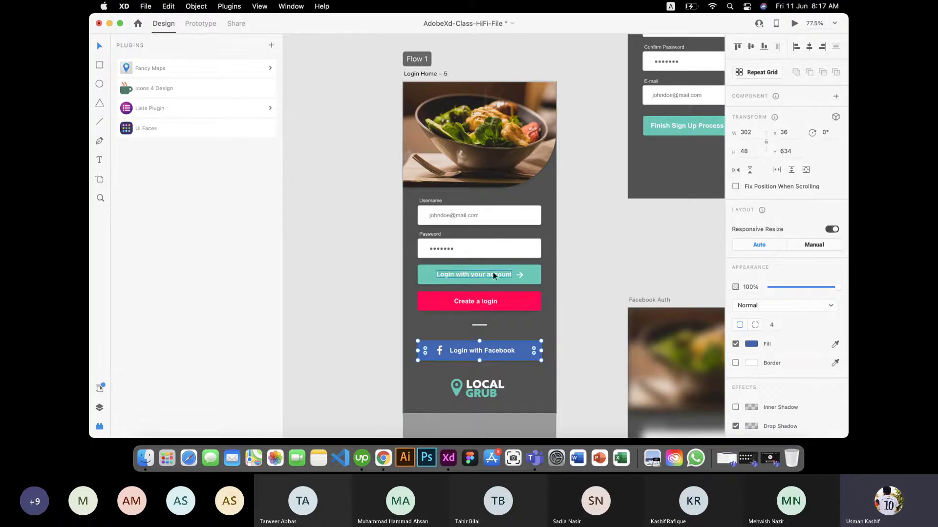
pyautogui.click(581, 265)
pyautogui.doubleClick(476, 268)
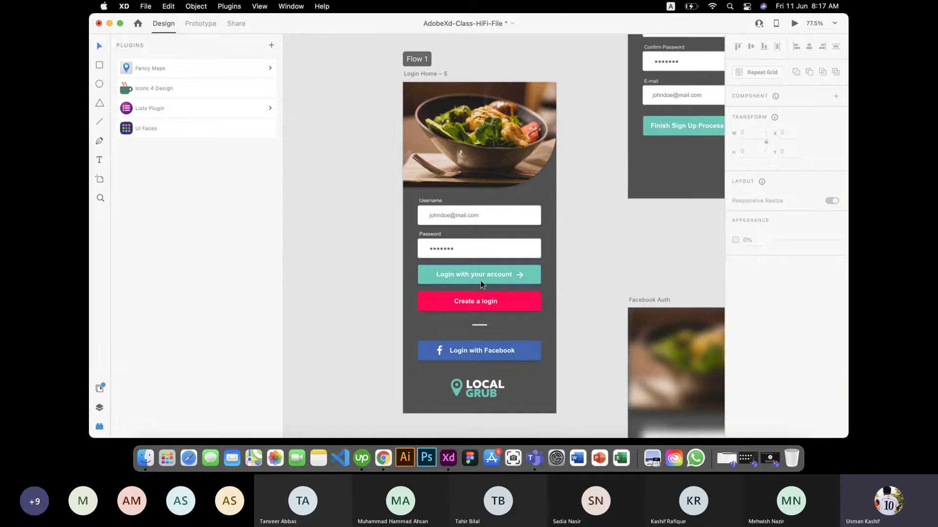
pyautogui.click(561, 269)
# Review the Location Auth pop-up artboard and the Sign in – New Account artboard that follow the login screen.
pyautogui.hscroll(10, 561, 270)
pyautogui.scroll(-3, 561, 269)
pyautogui.hscroll(3, 561, 269)
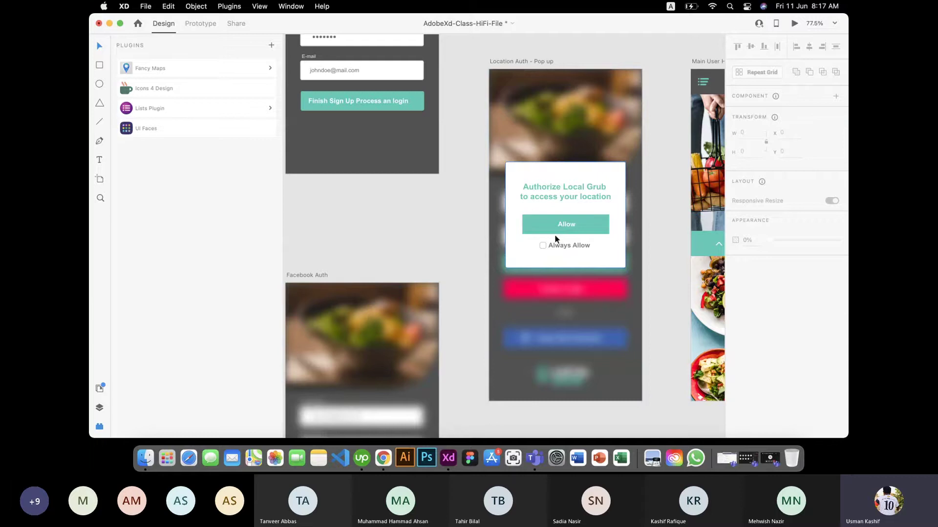
pyautogui.hscroll(-10, 450, 225)
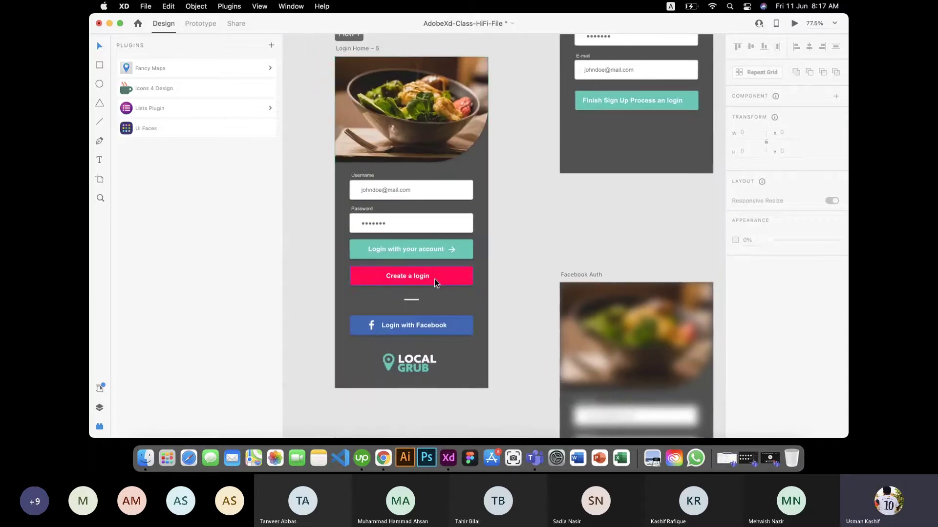
pyautogui.scroll(10, 552, 193)
pyautogui.hscroll(8, 553, 194)
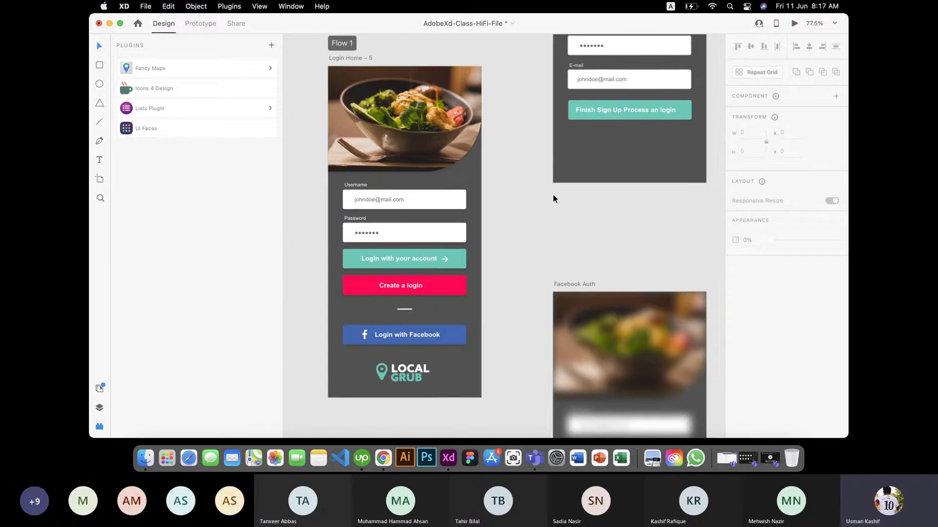
pyautogui.scroll(5, 552, 195)
pyautogui.hscroll(-2, 553, 195)
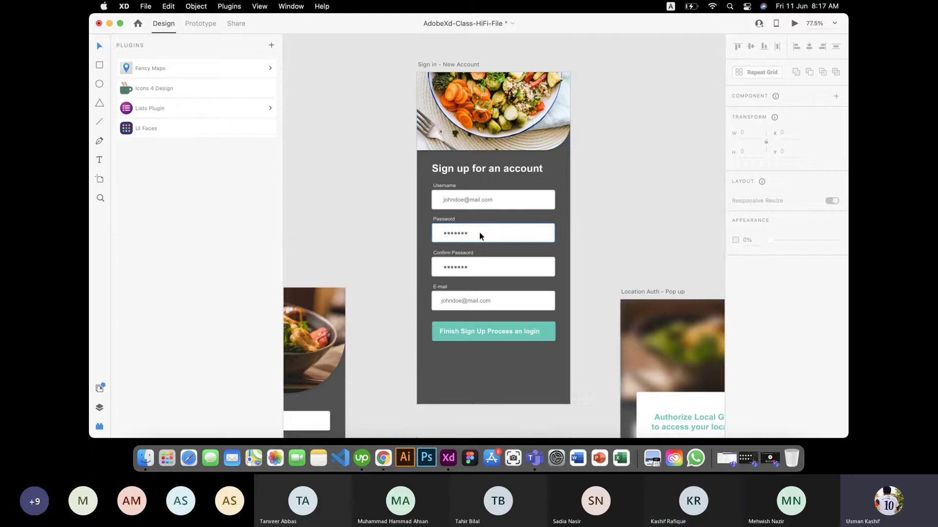
# Examine the Facebook Auth artboard and the object blur setting on its background image.
pyautogui.scroll(-15, 479, 233)
pyautogui.hscroll(-5, 479, 233)
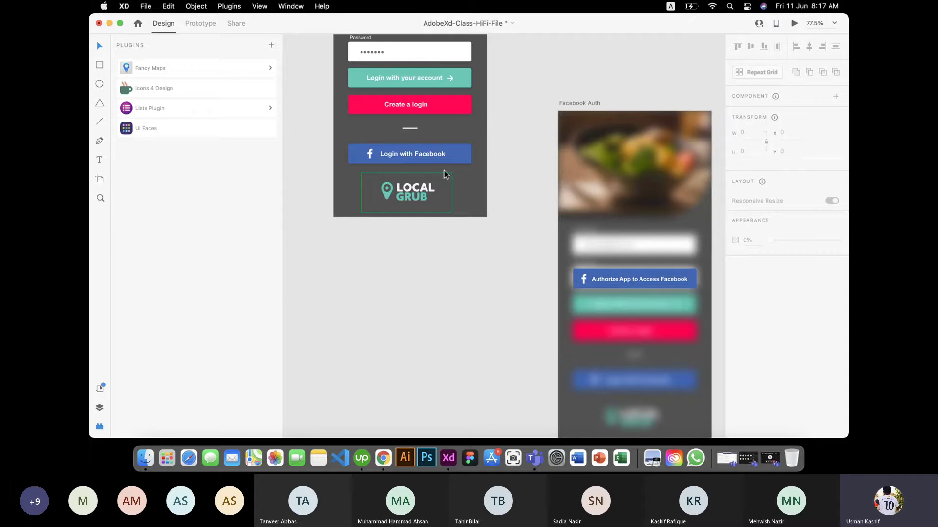
pyautogui.scroll(-2, 453, 295)
pyautogui.hscroll(2, 453, 295)
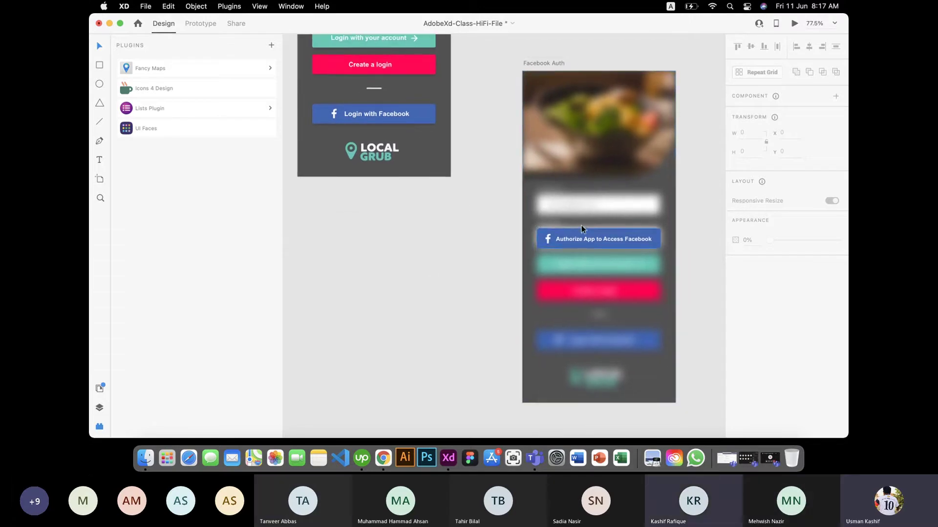
pyautogui.scroll(2, 482, 171)
pyautogui.hscroll(2, 482, 172)
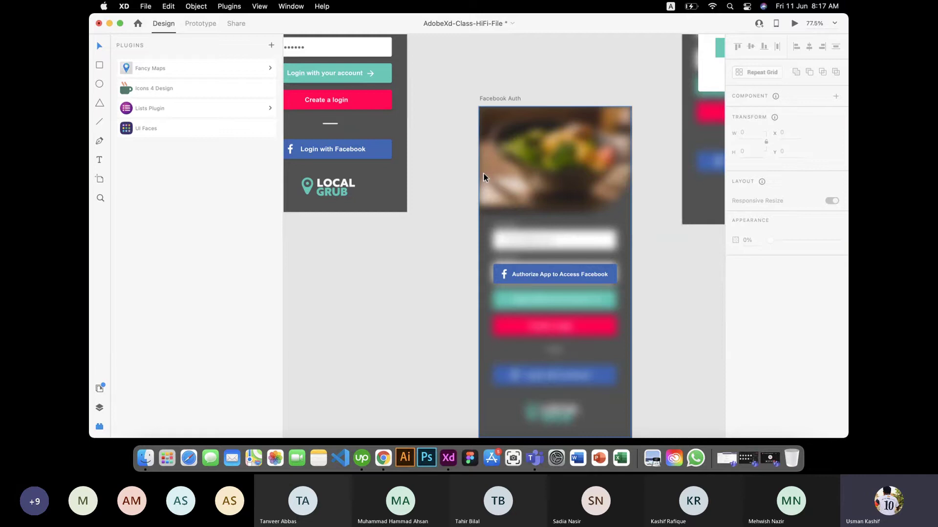
pyautogui.click(535, 186)
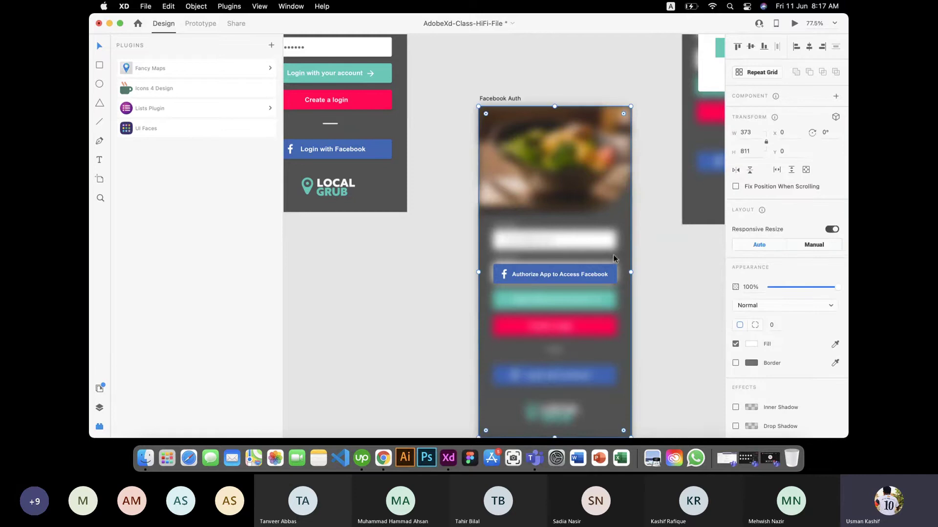
pyautogui.scroll(-3, 646, 291)
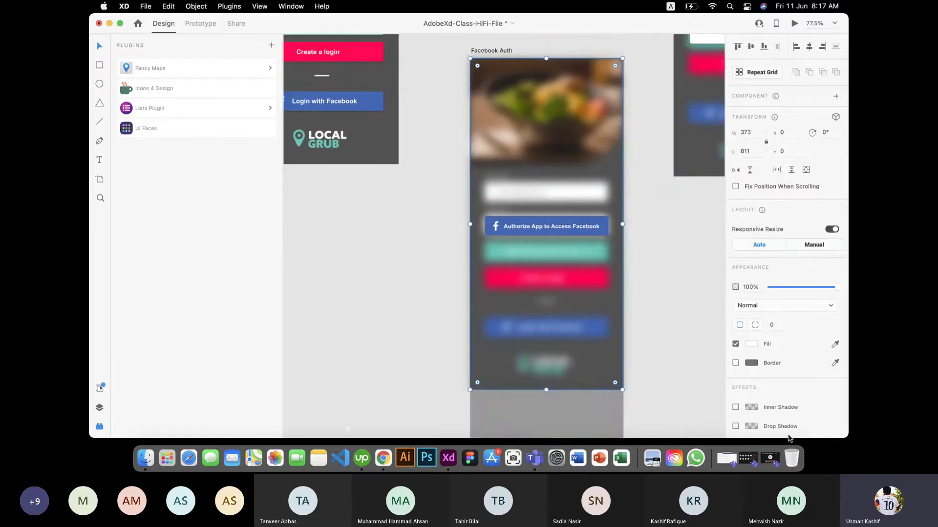
pyautogui.scroll(-3, 788, 435)
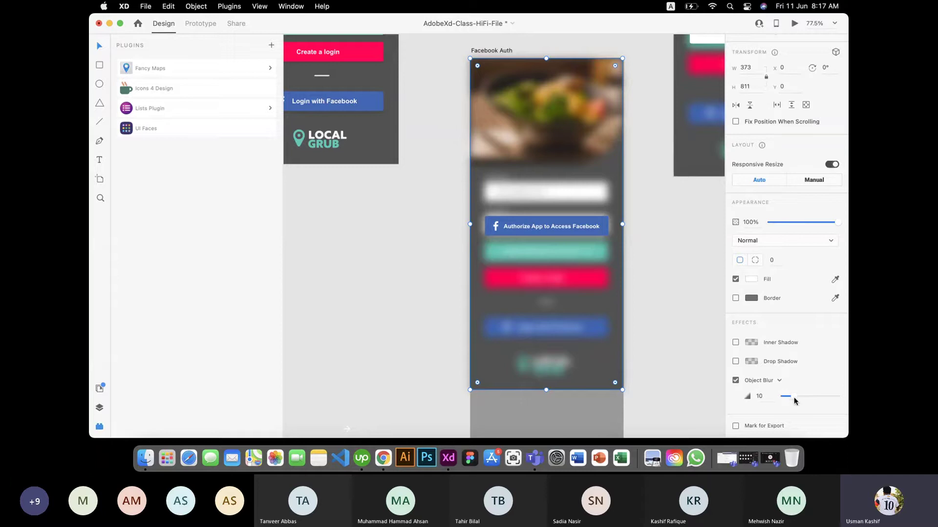
pyautogui.click(672, 324)
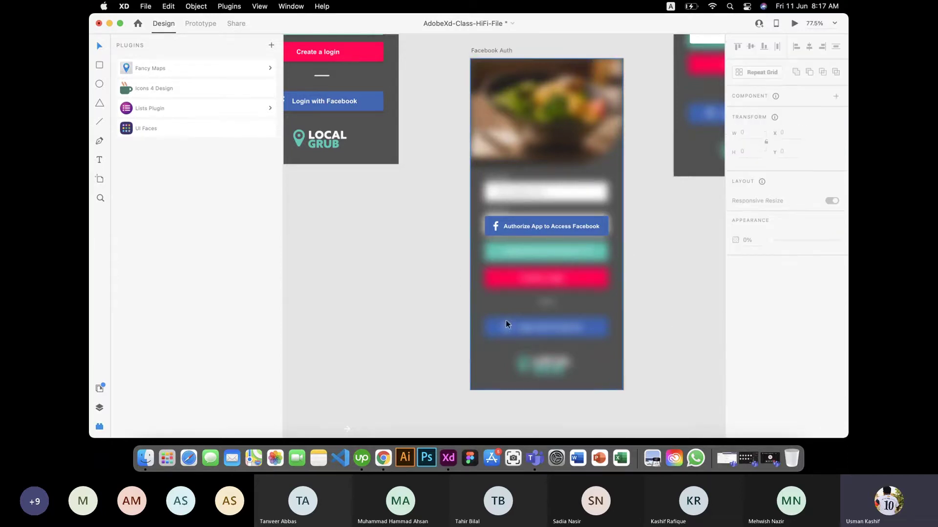
# Check the object blur on the Location Auth pop-up's background and select the white authorization panel.
pyautogui.scroll(3, 558, 278)
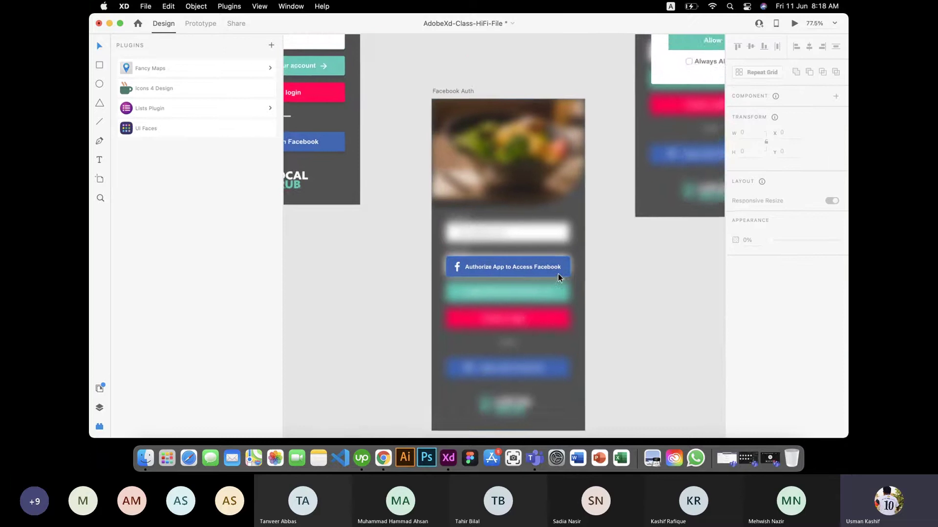
pyautogui.scroll(3, 558, 277)
pyautogui.hscroll(3, 557, 277)
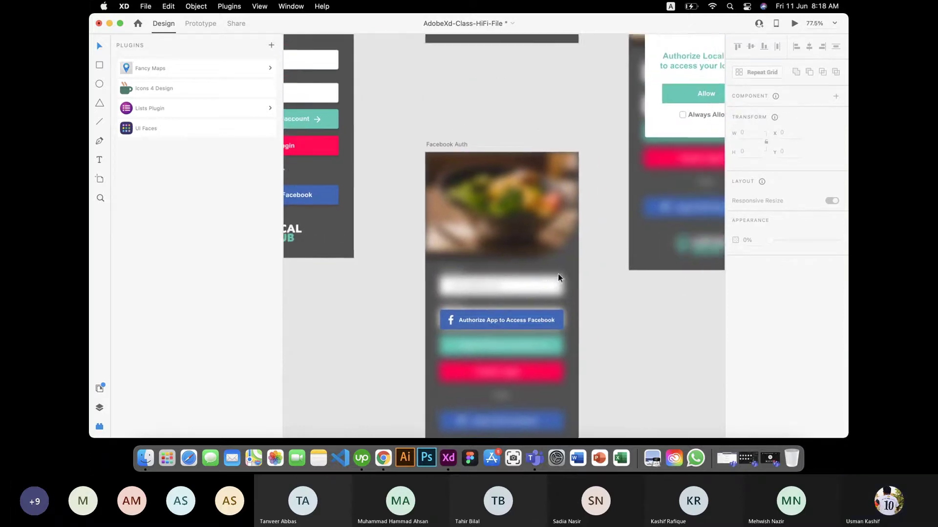
pyautogui.scroll(2, 558, 278)
pyautogui.hscroll(3, 558, 277)
pyautogui.click(590, 256)
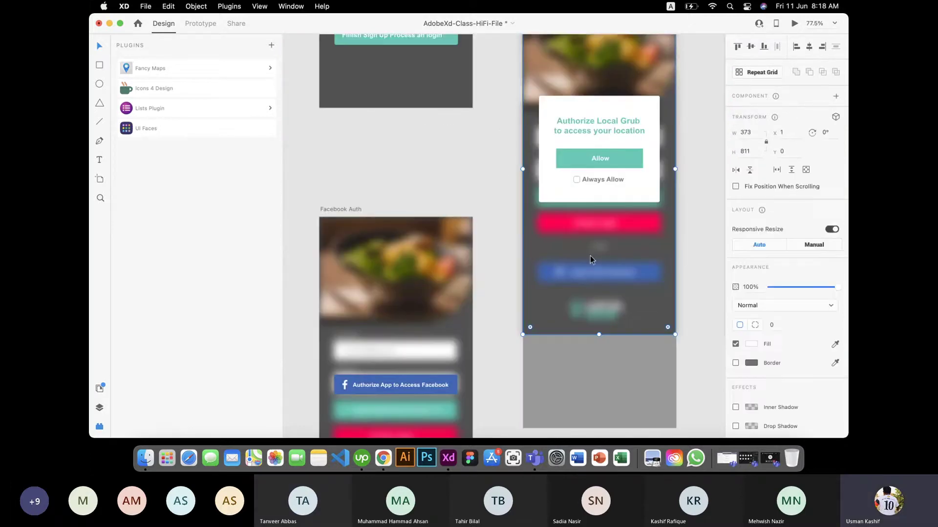
pyautogui.scroll(-1, 757, 367)
pyautogui.scroll(-2, 757, 367)
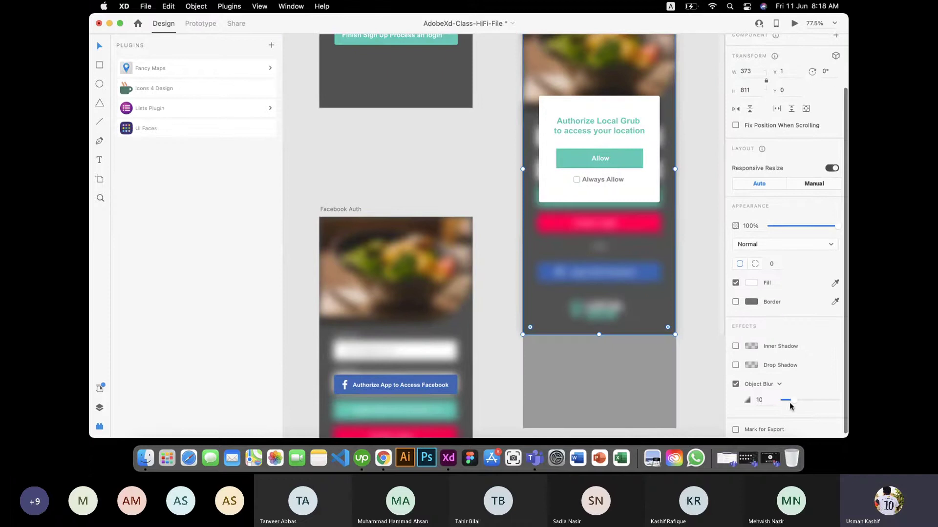
pyautogui.click(695, 301)
pyautogui.click(641, 194)
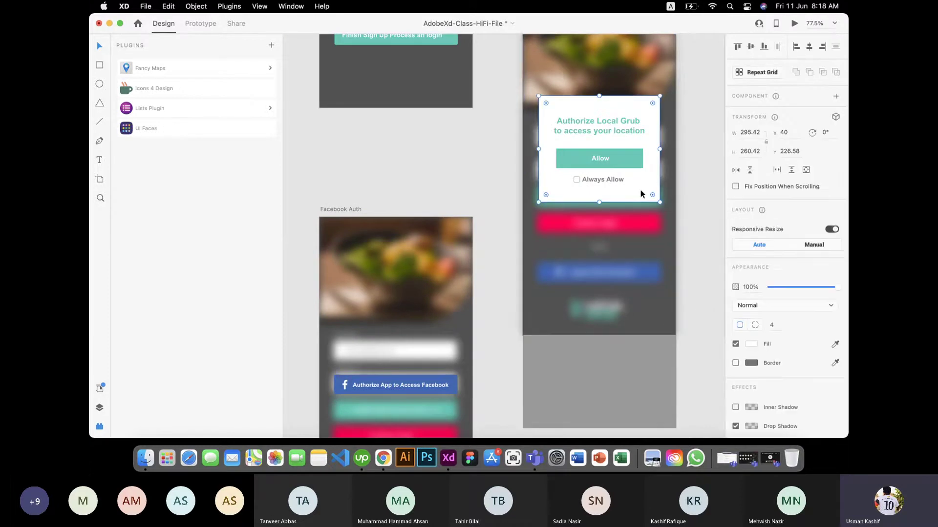
# Inspect the Allow button's label and the Always Allow checkbox on the Location Auth pop-up, leaving nothing selected.
pyautogui.click(622, 160)
pyautogui.click(604, 160)
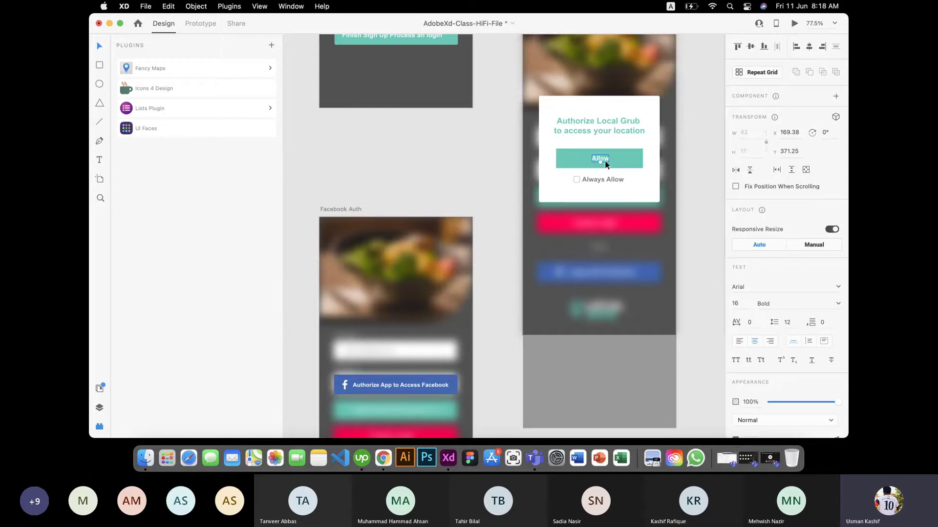
pyautogui.click(605, 180)
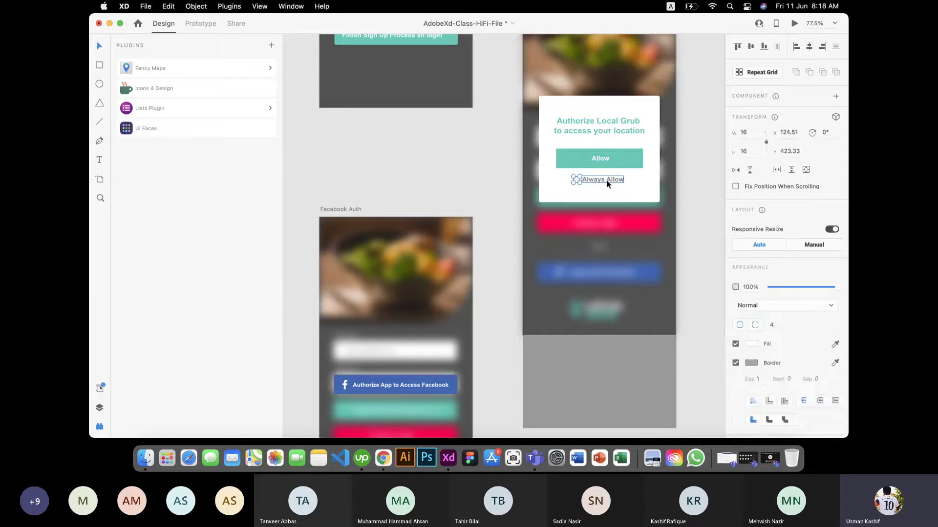
pyautogui.click(686, 206)
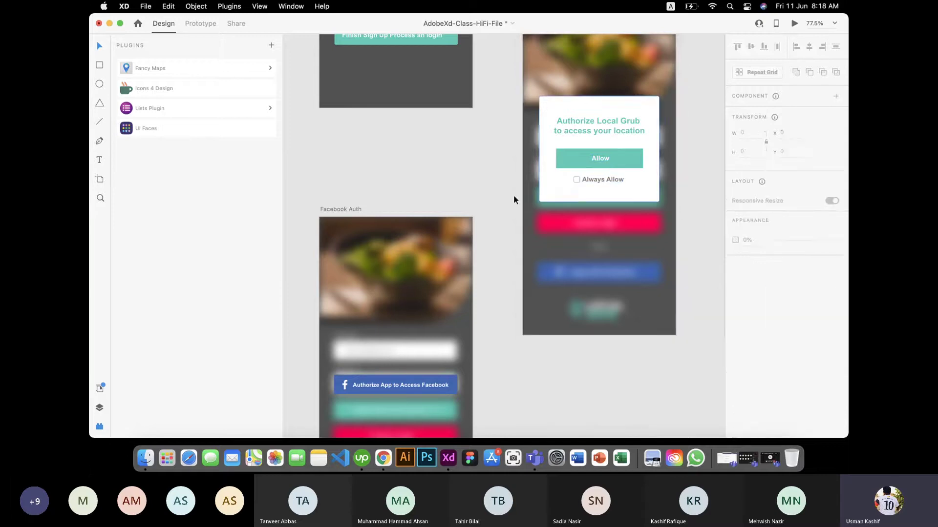
# Revisit the Login Home artboard and move on to the Main User Home Screen beside the location pop-up.
pyautogui.hscroll(-8, 514, 195)
pyautogui.scroll(5, 514, 194)
pyautogui.hscroll(-3, 513, 196)
pyautogui.scroll(-2, 513, 196)
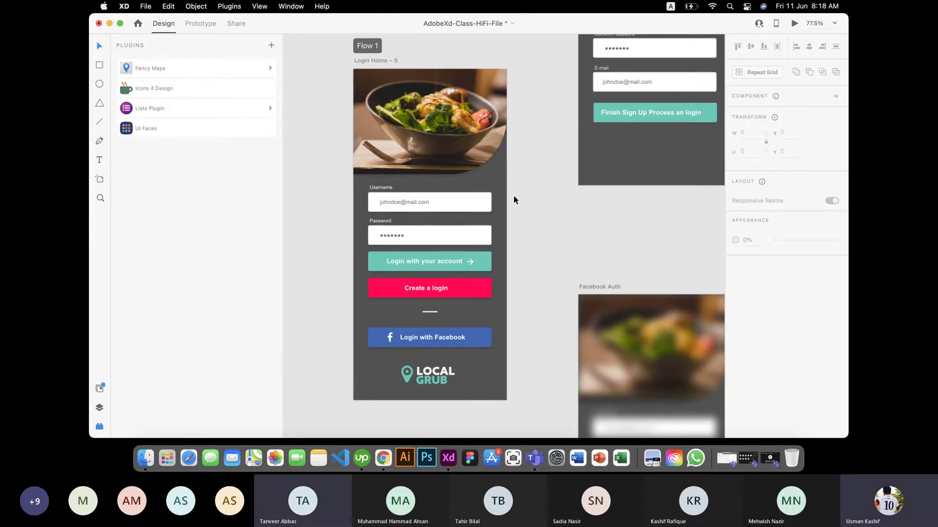
pyautogui.scroll(-5, 510, 186)
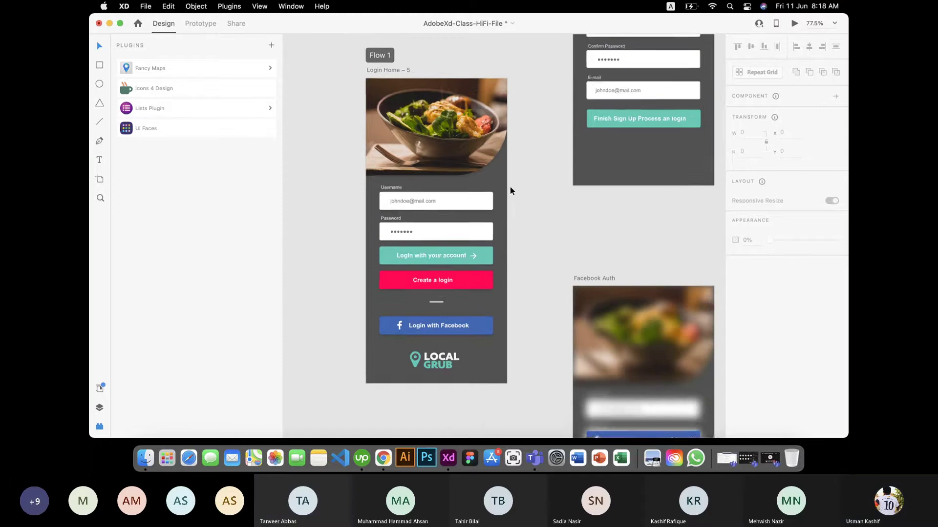
pyautogui.hscroll(10, 508, 201)
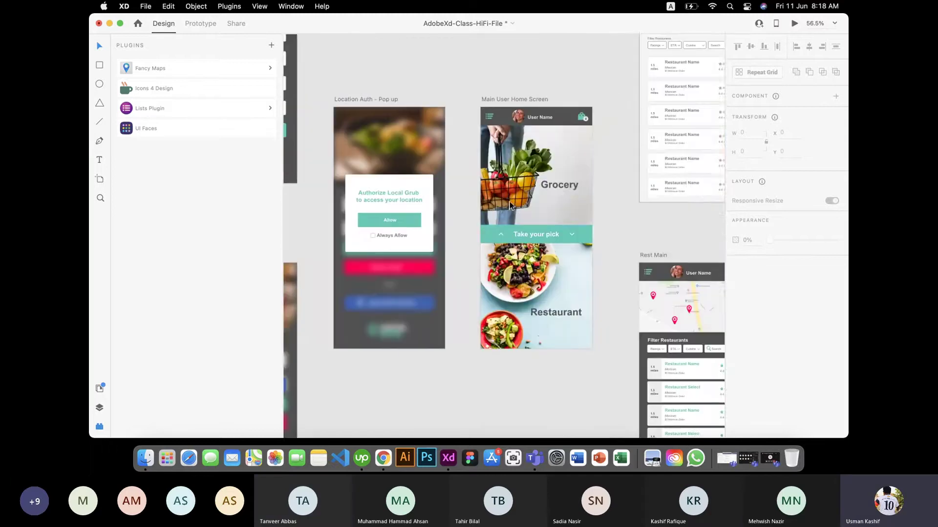
# Inspect the profile picture, shopping bag icon and item-count badge in the Main User Home Screen's header.
pyautogui.click(536, 138)
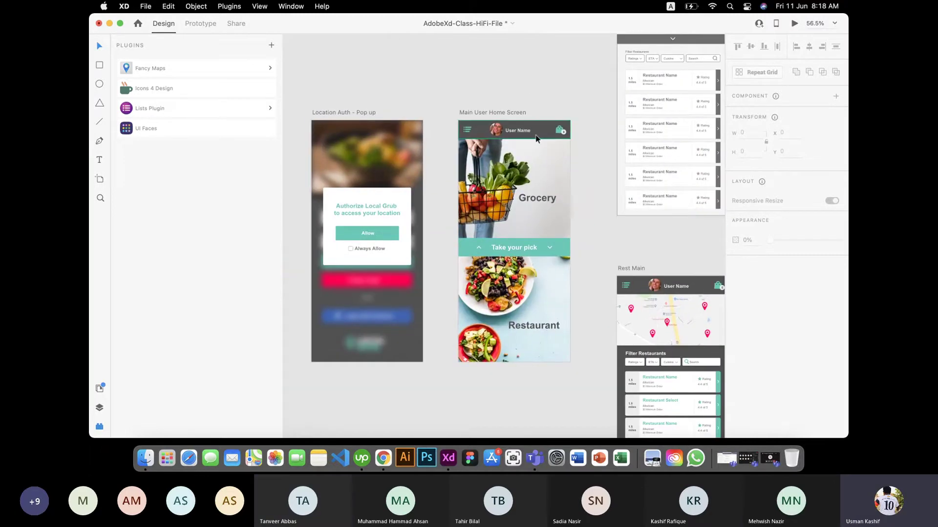
pyautogui.doubleClick(518, 132)
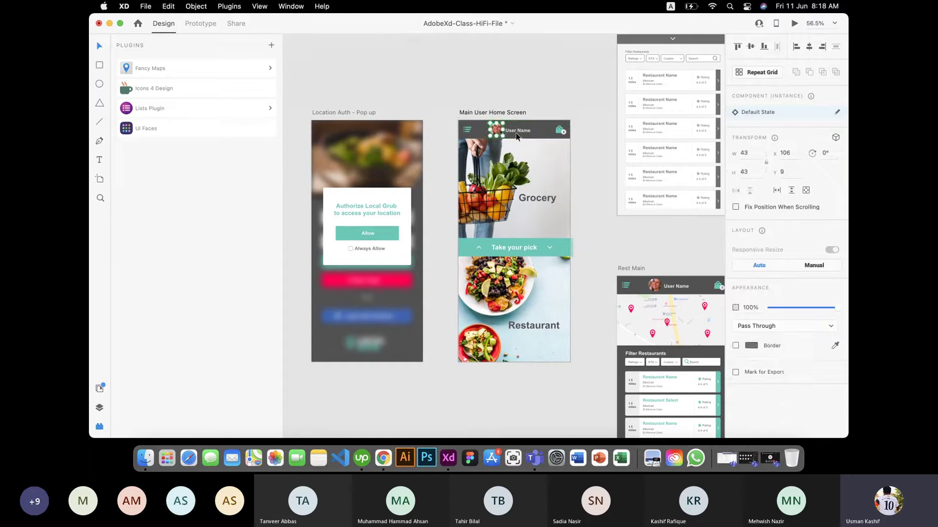
pyautogui.click(562, 131)
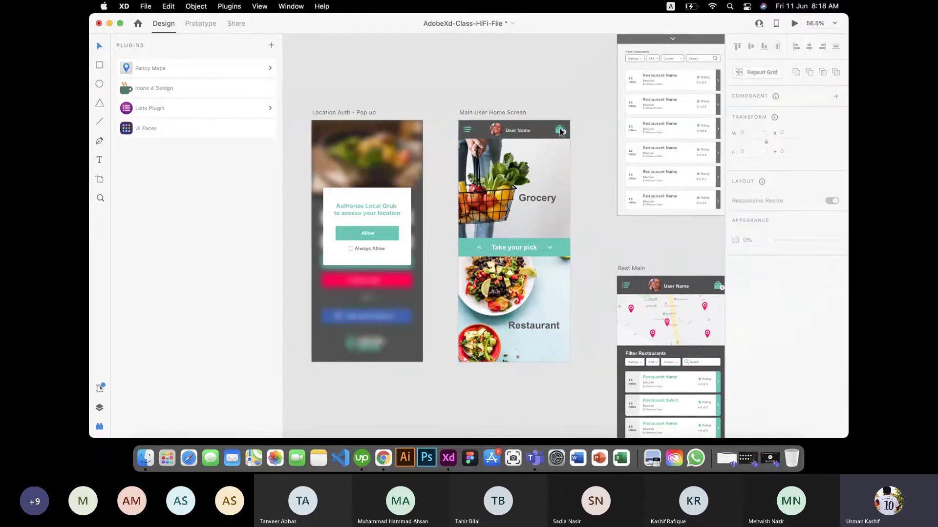
pyautogui.scroll(3, 561, 132)
pyautogui.scroll(10, 561, 132)
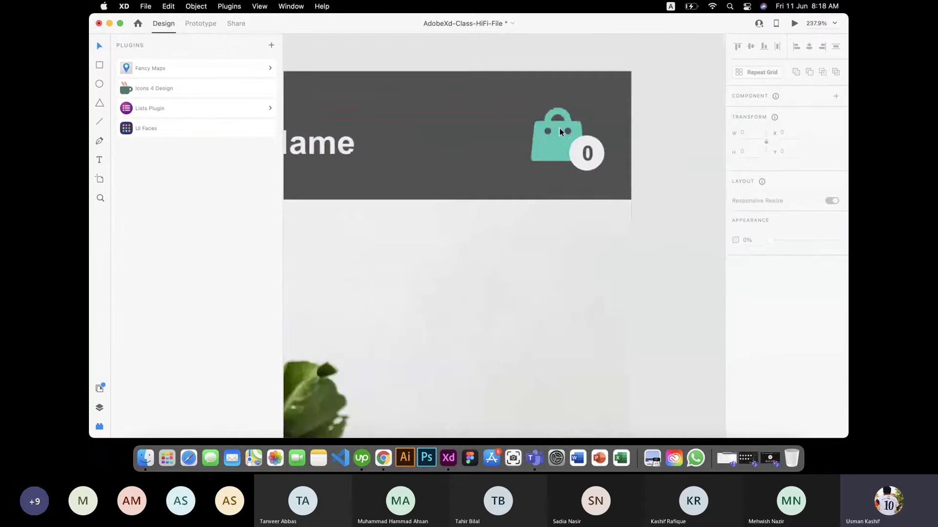
pyautogui.moveTo(550, 149)
pyautogui.mouseDown()
pyautogui.moveTo(491, 151)
pyautogui.moveTo(526, 141)
pyautogui.moveTo(550, 154)
pyautogui.mouseUp()
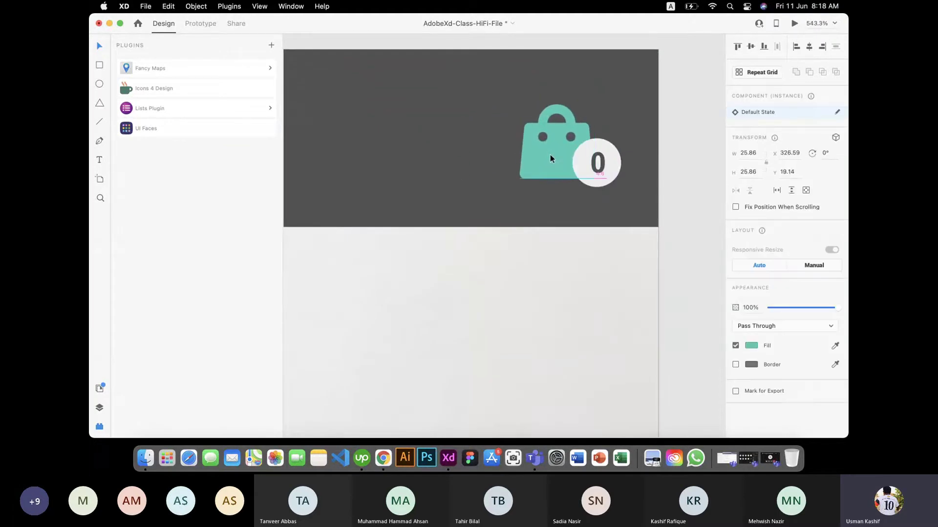
pyautogui.click(607, 185)
pyautogui.doubleClick(599, 167)
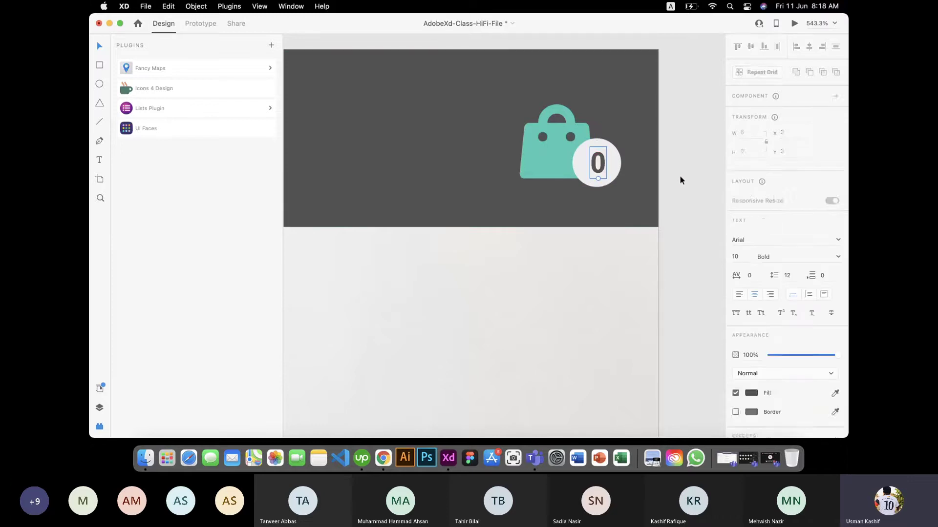
# Check the header bar's component settings, and view the menu icon's settings and its available object commands.
pyautogui.hscroll(-3, 462, 204)
pyautogui.hscroll(-5, 462, 200)
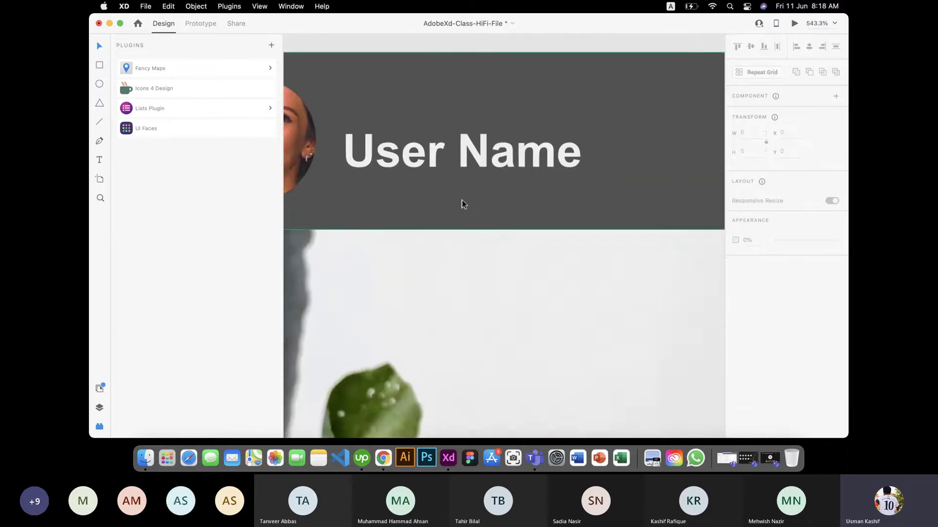
pyautogui.click(462, 200)
pyautogui.hscroll(-5, 500, 204)
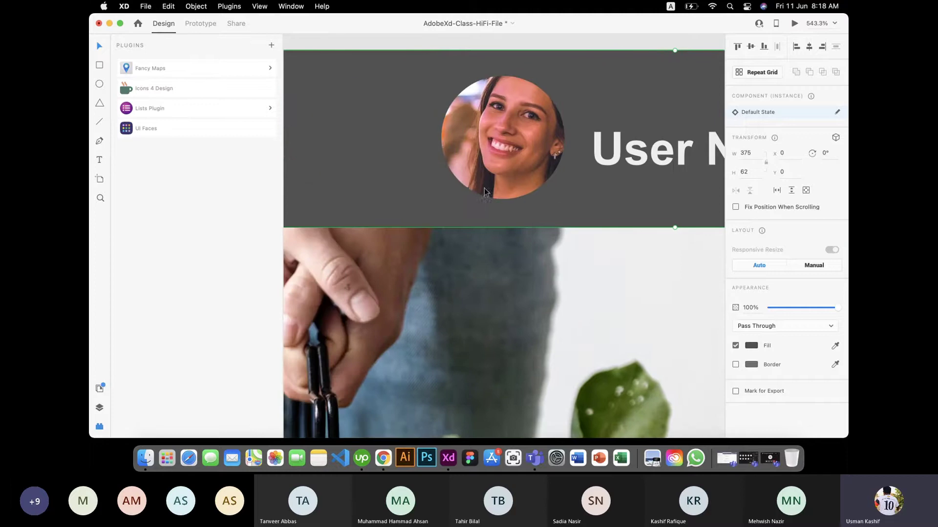
pyautogui.hscroll(-5, 411, 158)
pyautogui.hscroll(-1, 400, 161)
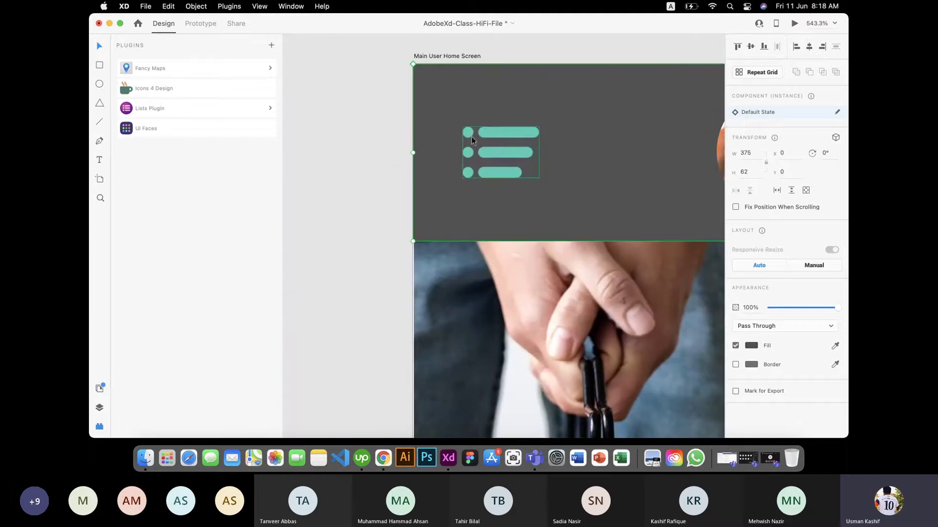
pyautogui.doubleClick(508, 140)
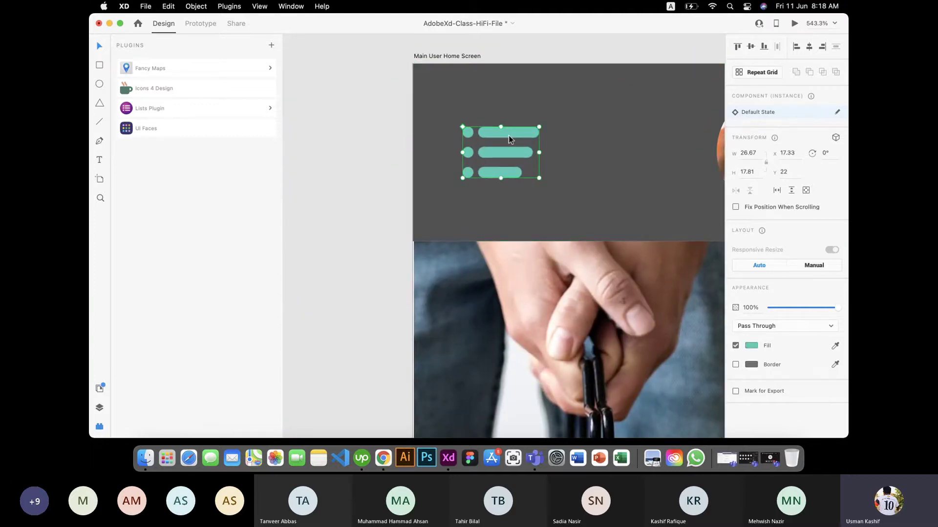
pyautogui.rightClick(512, 139)
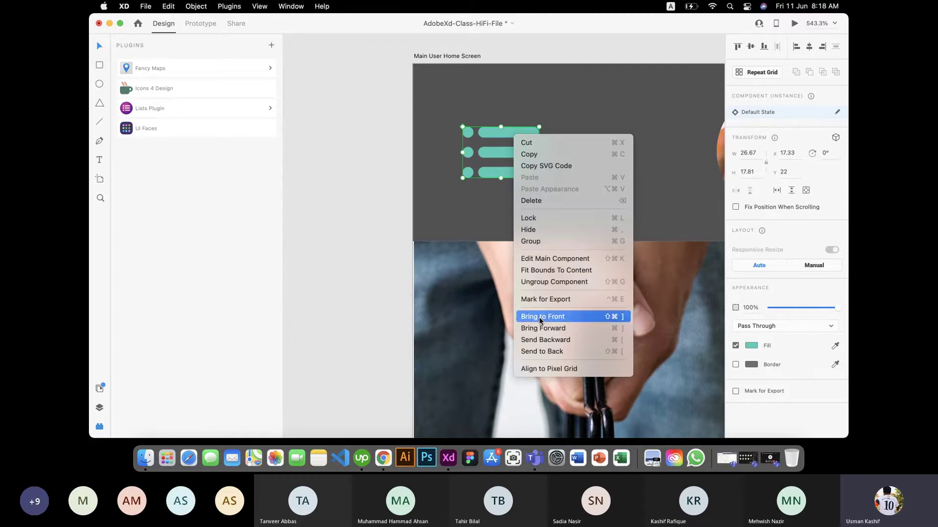
pyautogui.click(360, 218)
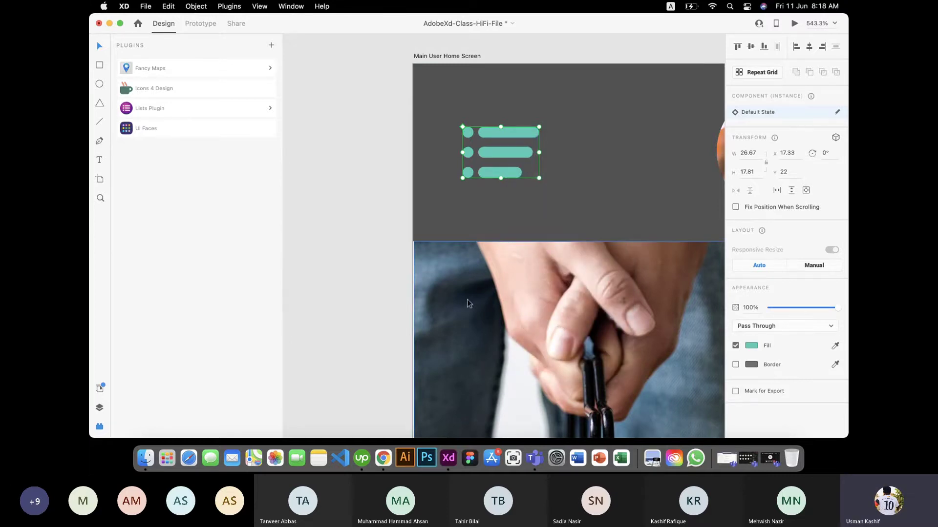
# Open the Icons 4 Design plugin with the whole Main User Home Screen in view.
pyautogui.scroll(-5, 452, 291)
pyautogui.scroll(-5, 445, 294)
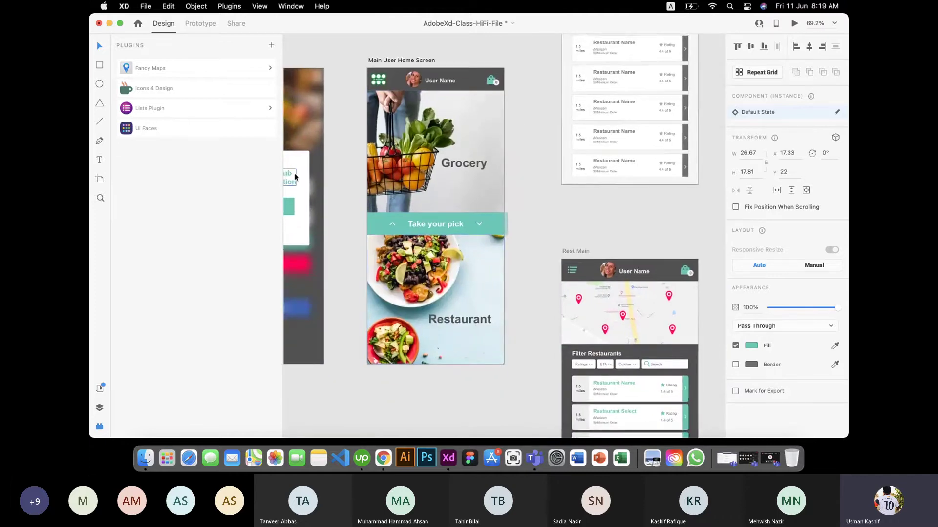
pyautogui.click(185, 100)
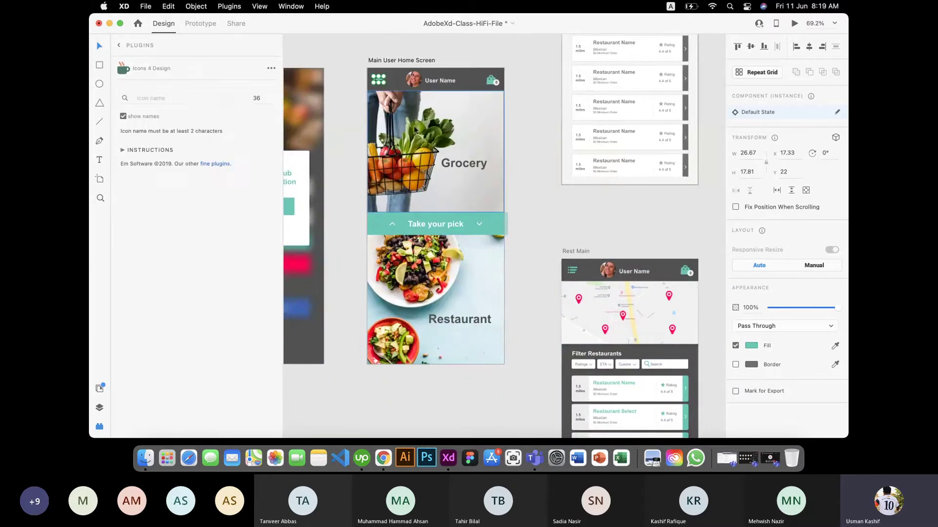
# Inspect the Grocery and Restaurant images, the Take your pick banner and the Grocery label on the Main User Home Screen.
pyautogui.click(488, 132)
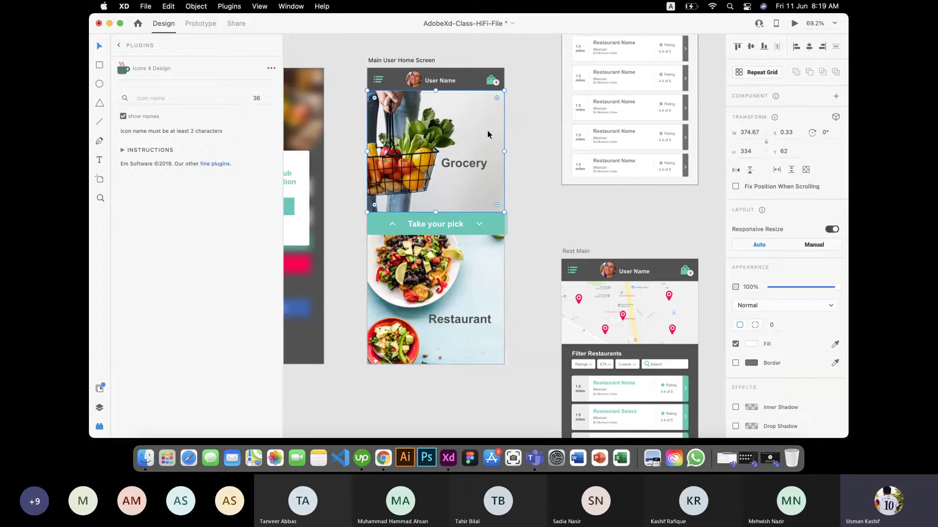
pyautogui.click(471, 300)
pyautogui.click(498, 223)
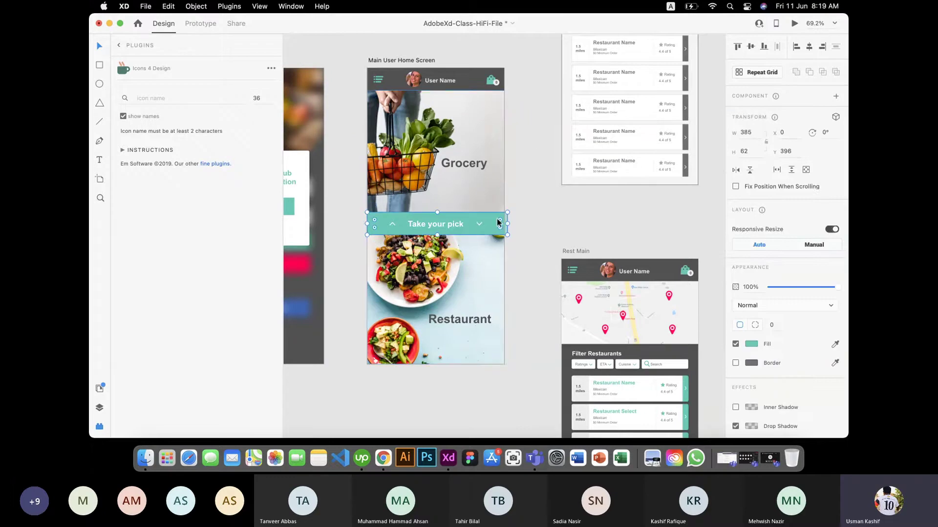
pyautogui.click(466, 164)
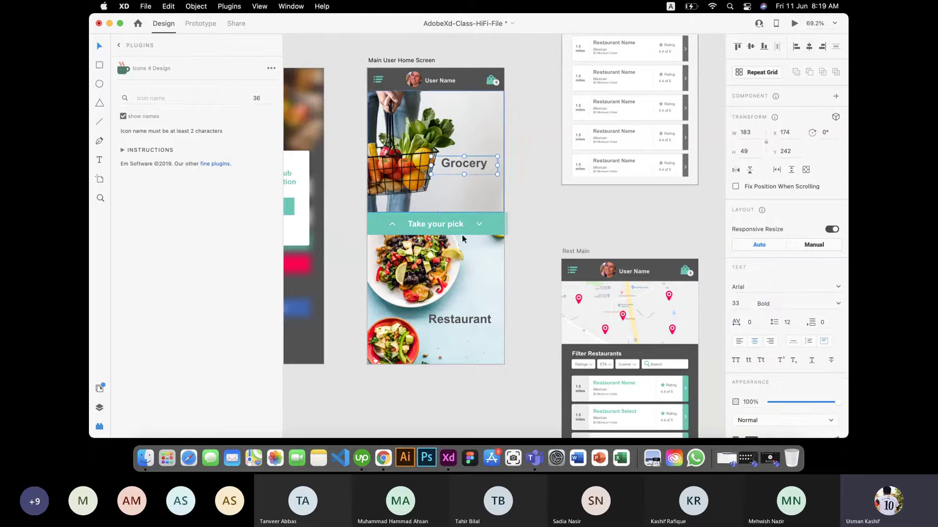
pyautogui.click(519, 318)
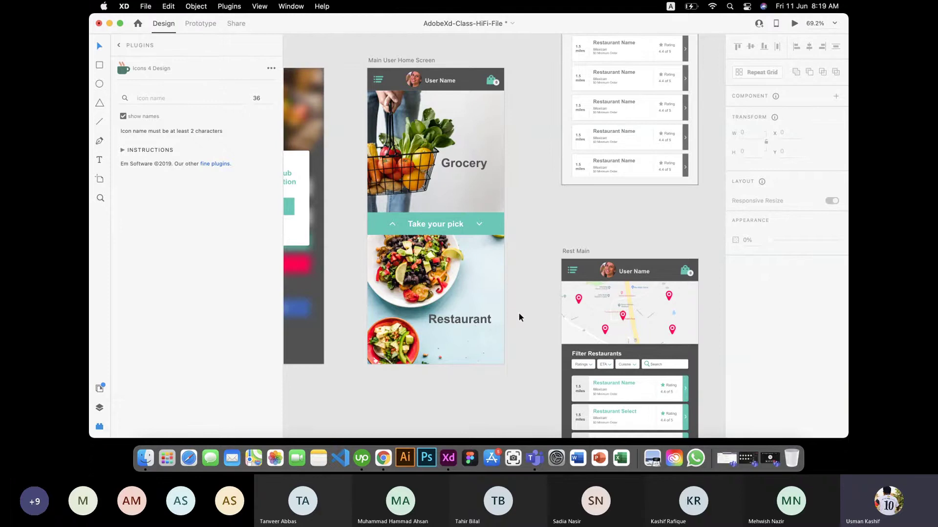
# Review the Grocery Main and Rest Main artboards and the restaurant landing pages with collapsed and expanded menus.
pyautogui.scroll(-5, 518, 316)
pyautogui.scroll(-2, 520, 317)
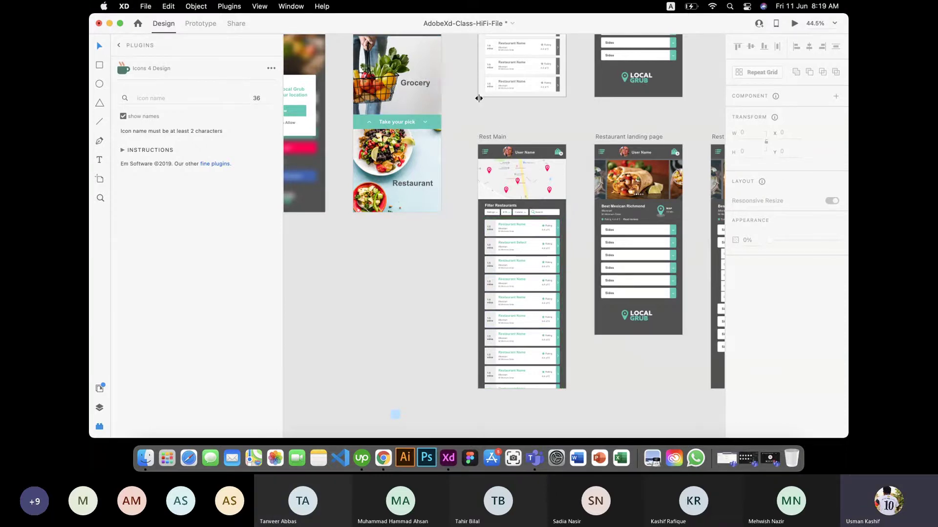
pyautogui.scroll(5, 508, 112)
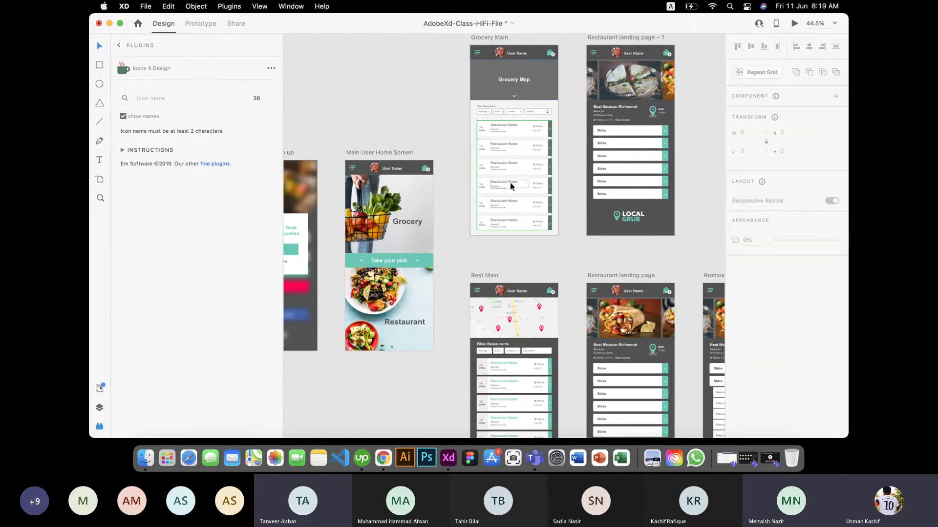
pyautogui.scroll(-6, 501, 125)
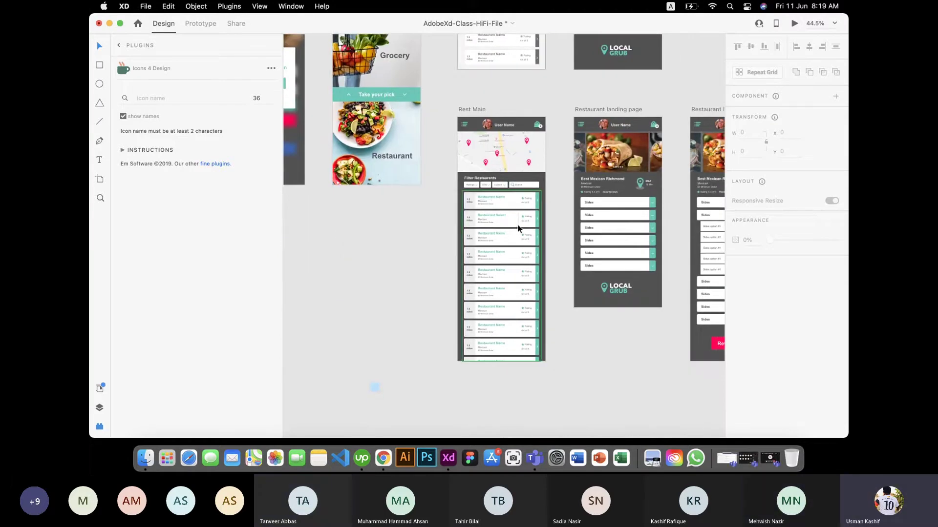
pyautogui.hscroll(4, 517, 229)
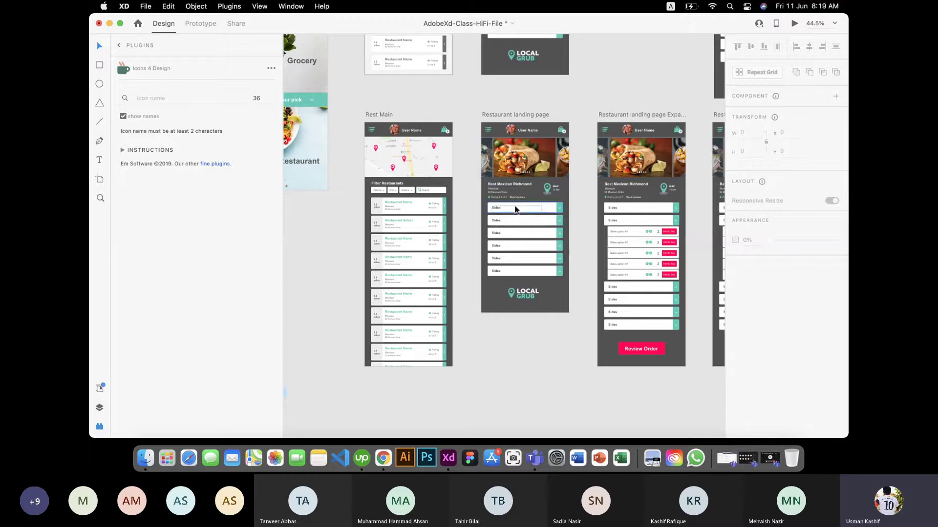
pyautogui.hscroll(1, 520, 284)
pyautogui.hscroll(3, 520, 283)
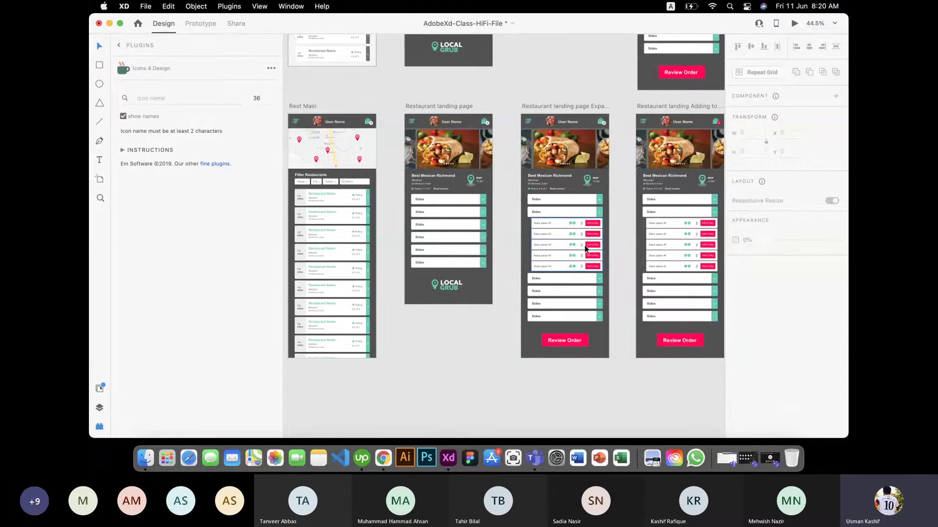
# Examine the Adding to Cart Action artboard's bag badge and the Shopping Bag screens for the order summary and card payment.
pyautogui.hscroll(3, 584, 245)
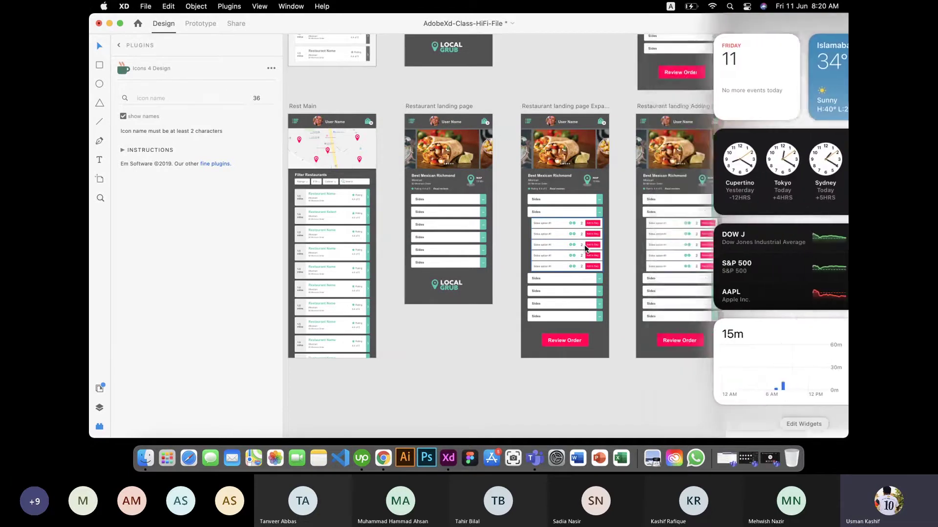
pyautogui.hscroll(-3, 584, 245)
pyautogui.hscroll(5, 651, 227)
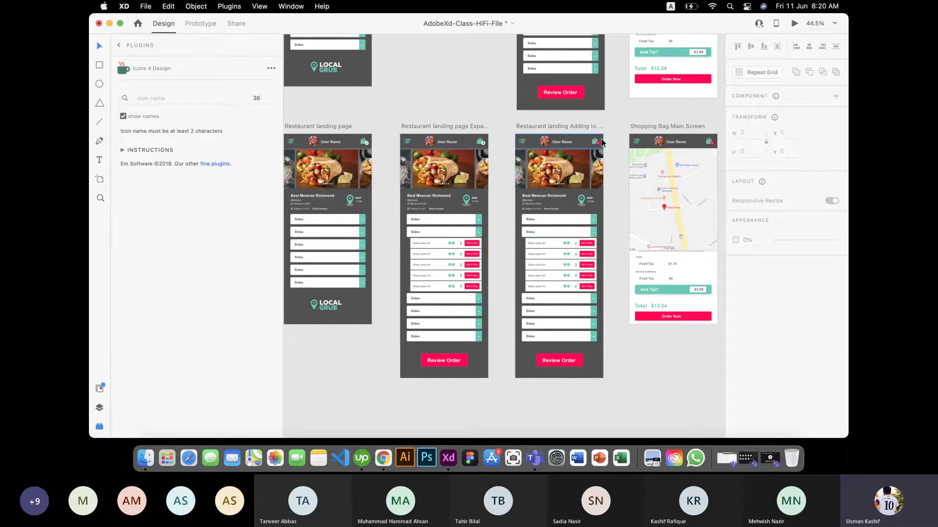
pyautogui.scroll(3, 602, 142)
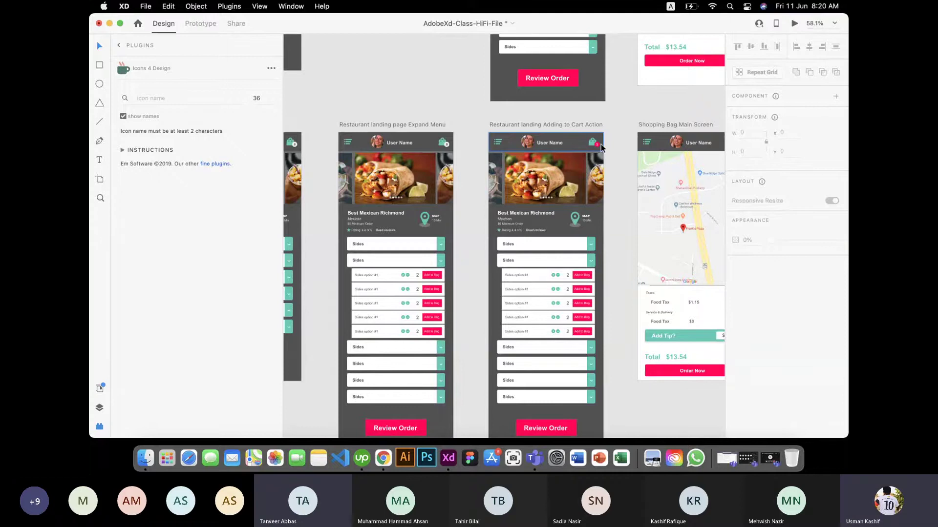
pyautogui.hscroll(5, 502, 103)
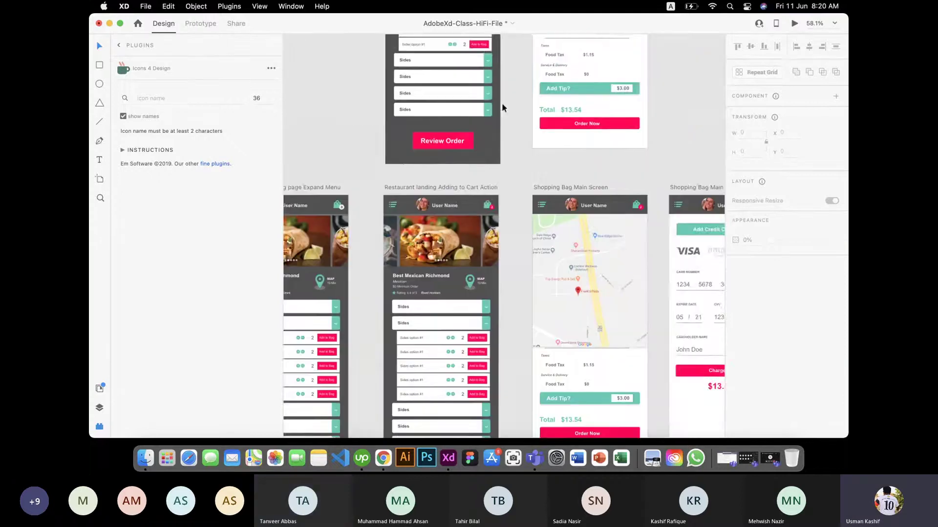
pyautogui.scroll(10, 502, 106)
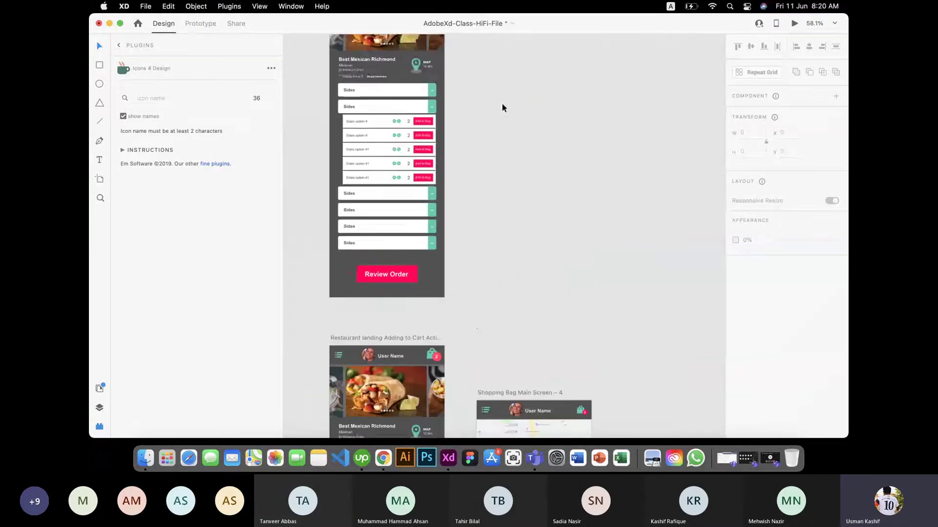
pyautogui.scroll(-10, 502, 106)
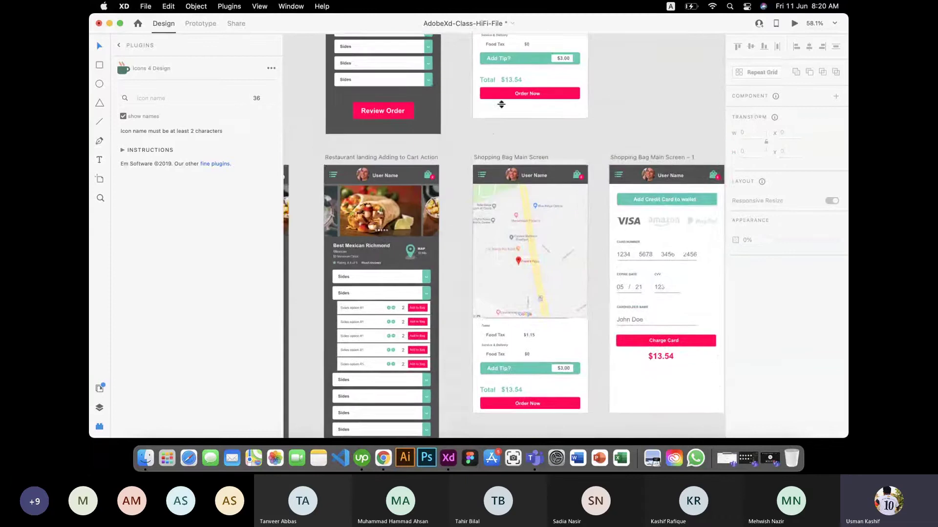
# Examine the order review path from the Adding to Cart bag badge through the Shopping Bag summaries to the Charge Card screen.
pyautogui.scroll(10, 502, 106)
pyautogui.scroll(2, 503, 107)
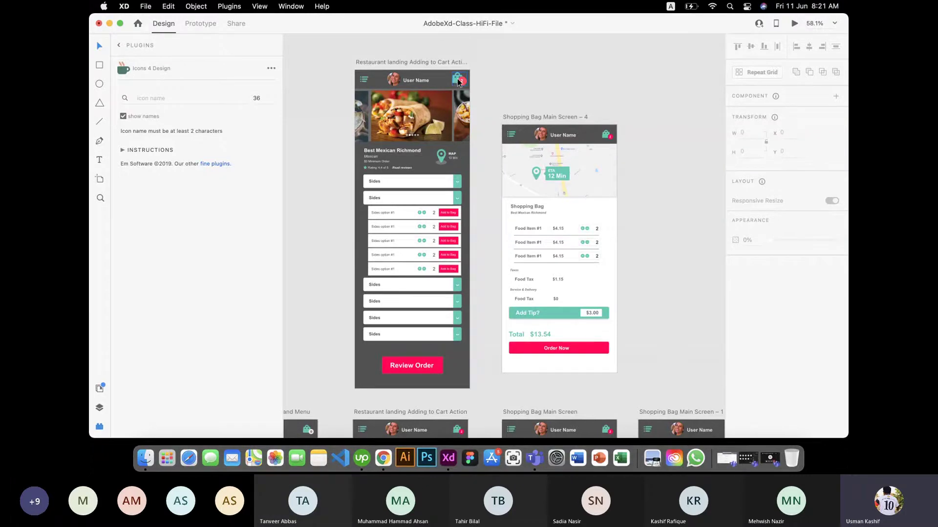
pyautogui.scroll(-10, 481, 75)
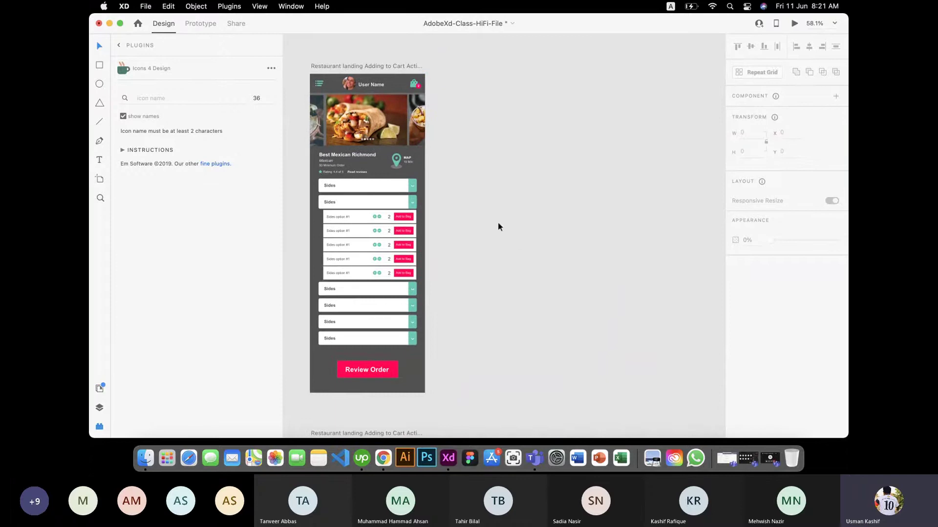
pyautogui.scroll(-2, 498, 226)
pyautogui.scroll(-10, 497, 226)
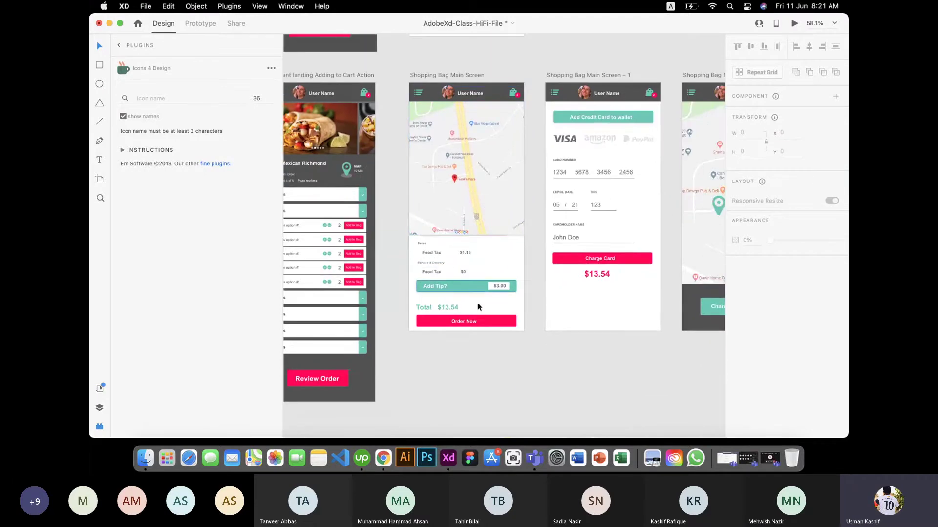
pyautogui.scroll(10, 470, 323)
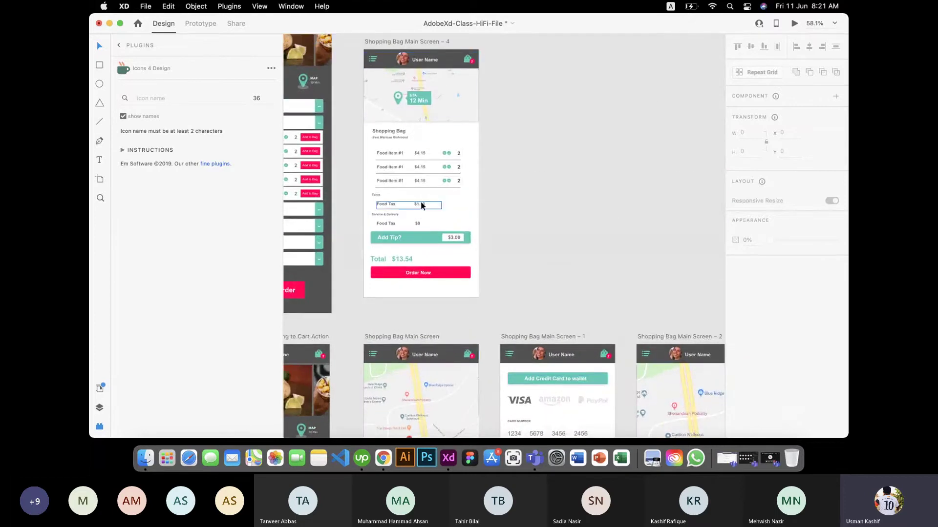
pyautogui.scroll(-9, 518, 338)
pyautogui.hscroll(3, 518, 337)
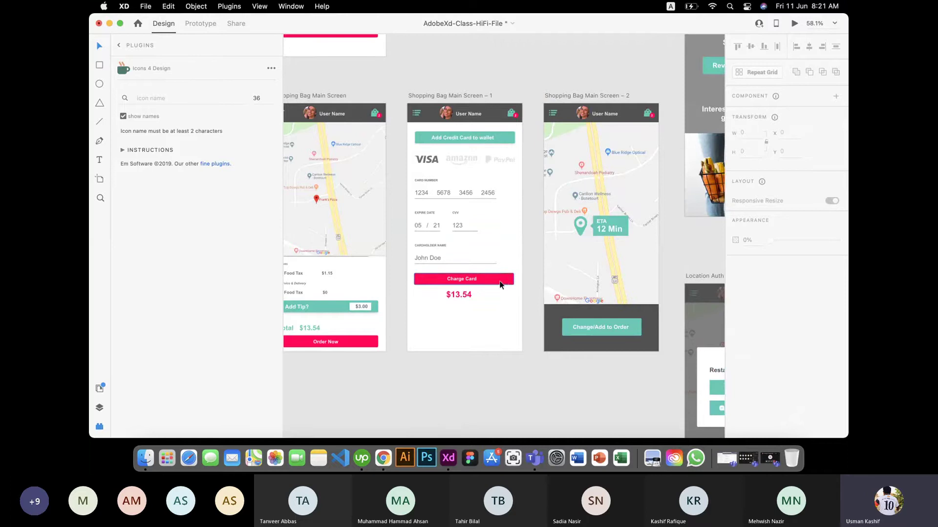
# Review the ETA map screen, the call or text restaurant pop-up and the Delivery Successful screen with its grocery prompt.
pyautogui.hscroll(4, 562, 349)
pyautogui.scroll(-1, 562, 349)
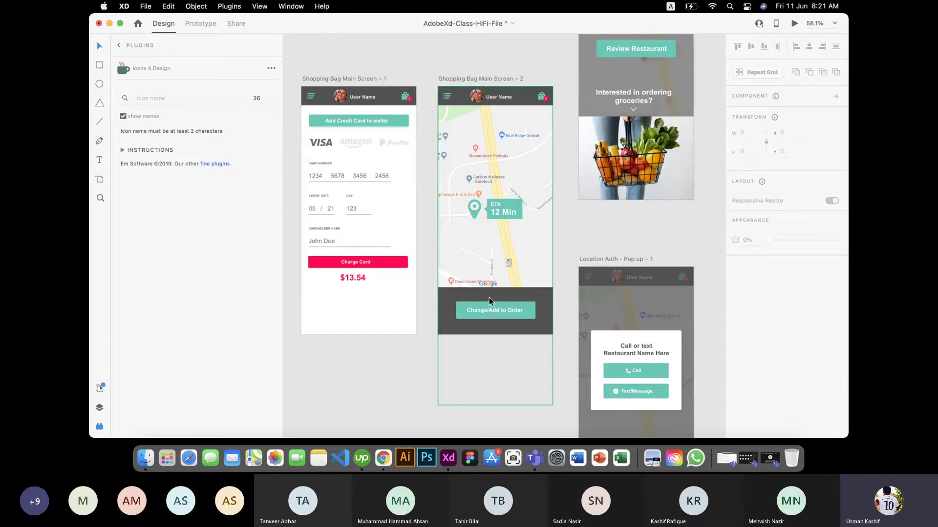
pyautogui.scroll(-1, 573, 352)
pyautogui.hscroll(1, 573, 353)
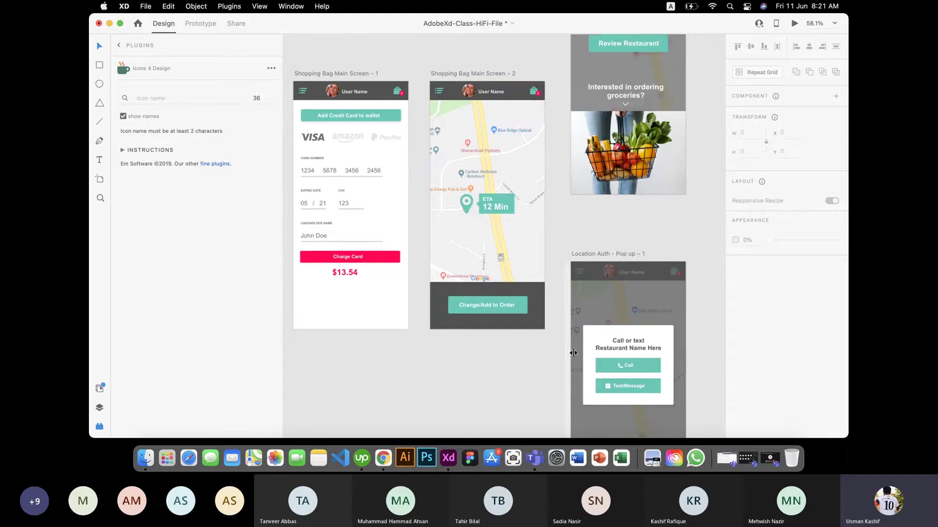
pyautogui.scroll(-3, 573, 353)
pyautogui.hscroll(5, 573, 353)
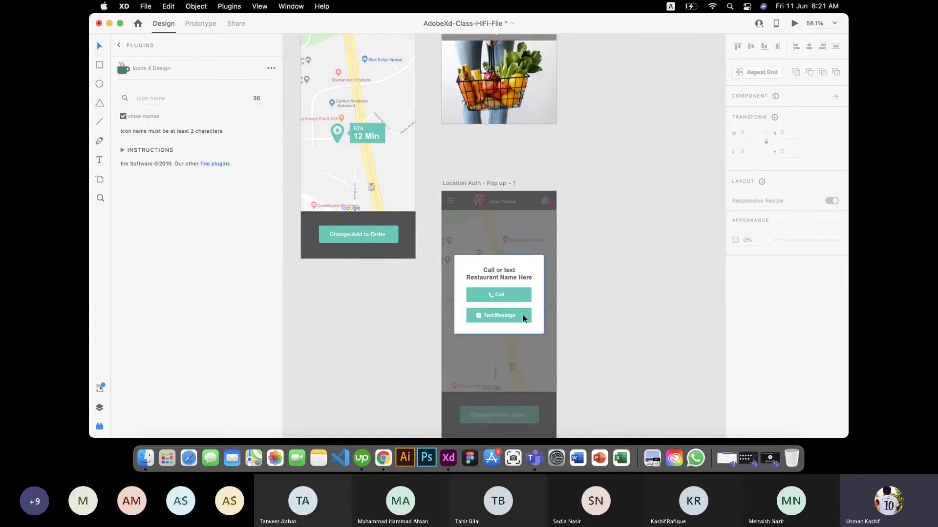
pyautogui.scroll(6, 520, 291)
pyautogui.hscroll(-1, 520, 292)
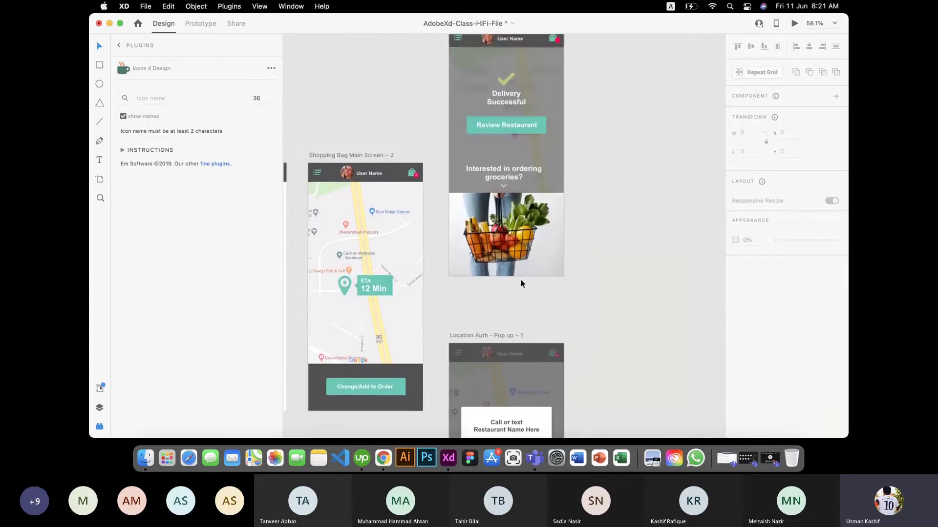
pyautogui.scroll(2, 564, 191)
pyautogui.hscroll(1, 564, 190)
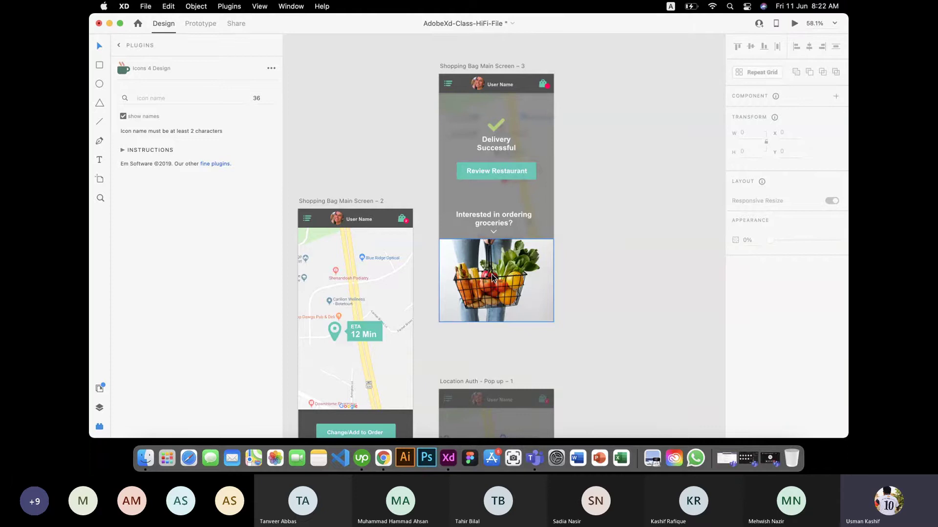
# Survey the complete app flow from Login Home to the delivery screens, first close up and then as an overview of all artboards.
pyautogui.scroll(-5, 491, 276)
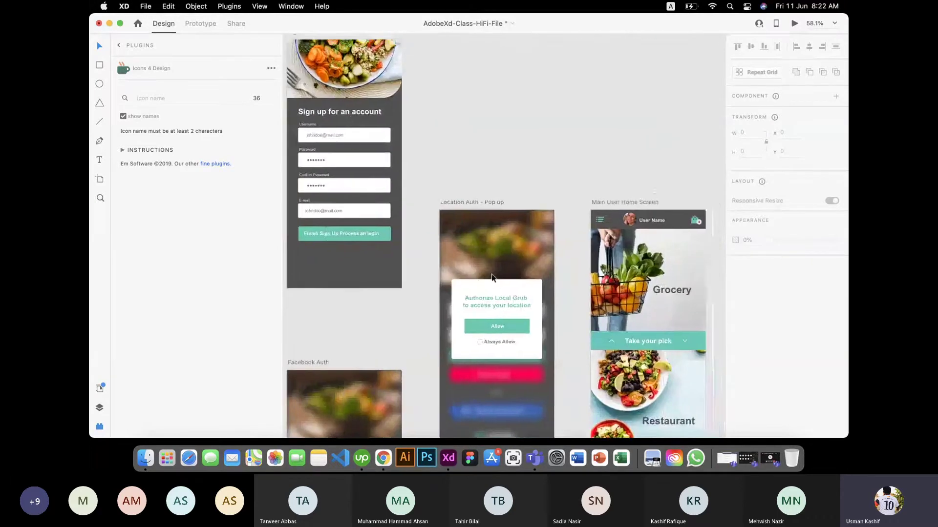
pyautogui.hscroll(10, 491, 277)
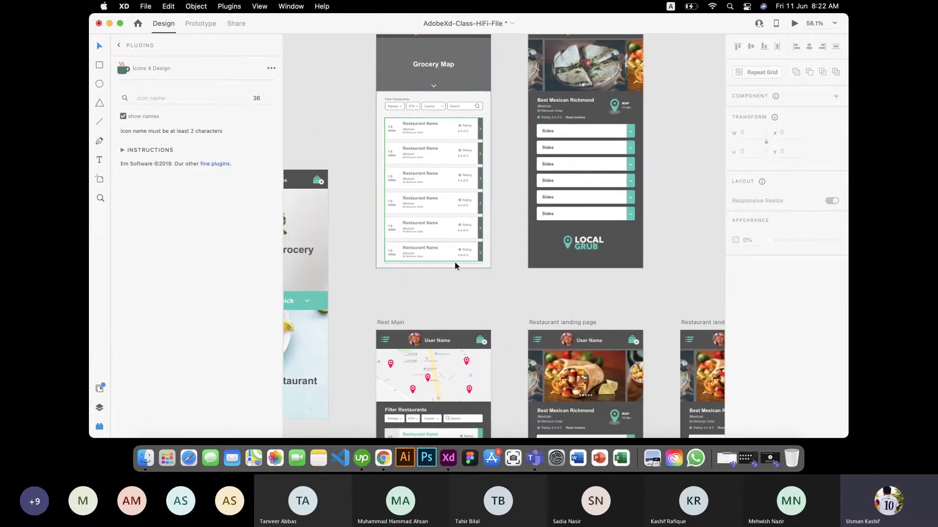
pyautogui.scroll(-10, 454, 265)
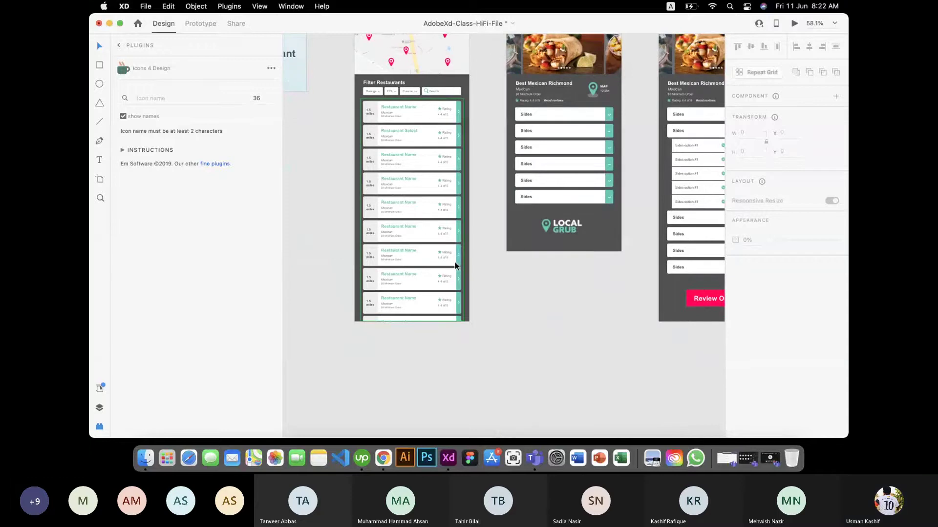
pyautogui.scroll(10, 454, 266)
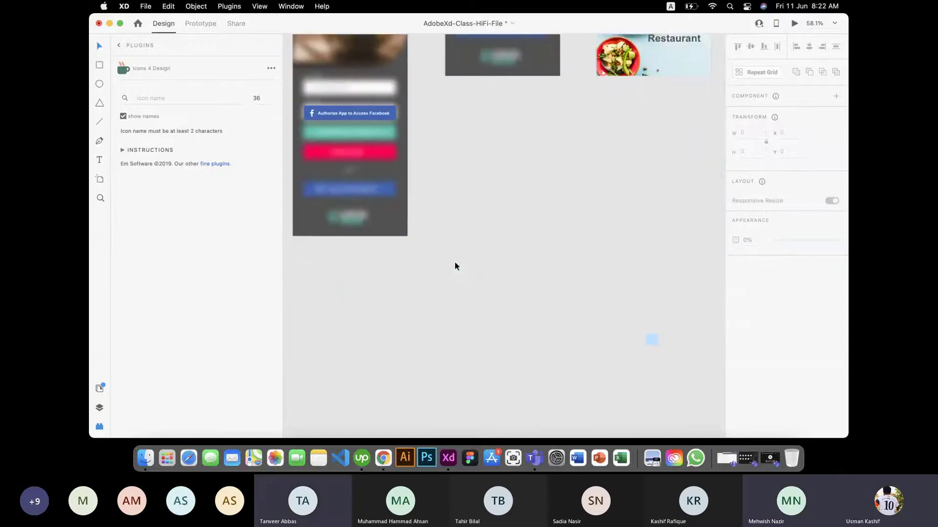
pyautogui.hscroll(5, 455, 264)
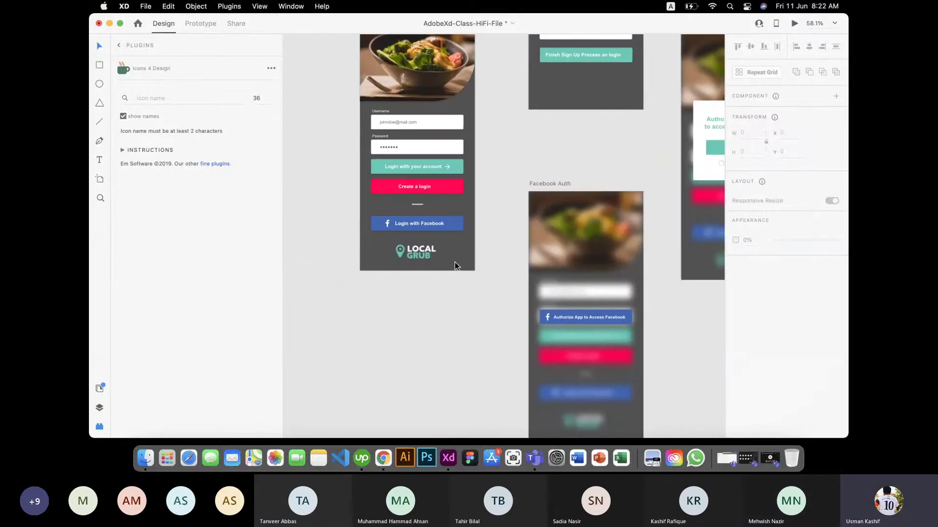
pyautogui.scroll(-5, 455, 266)
pyautogui.scroll(-5, 455, 265)
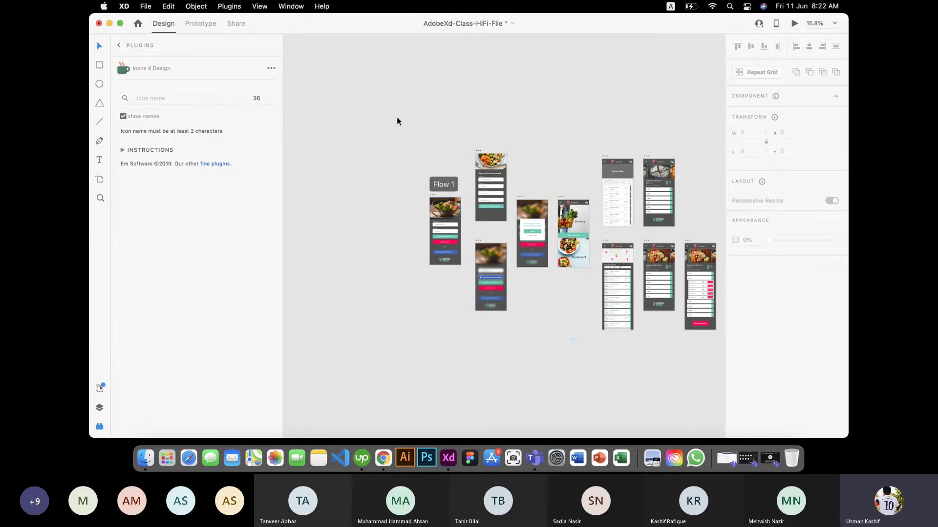
pyautogui.moveTo(376, 108); pyautogui.dragTo(617, 324)
pyautogui.click(511, 361)
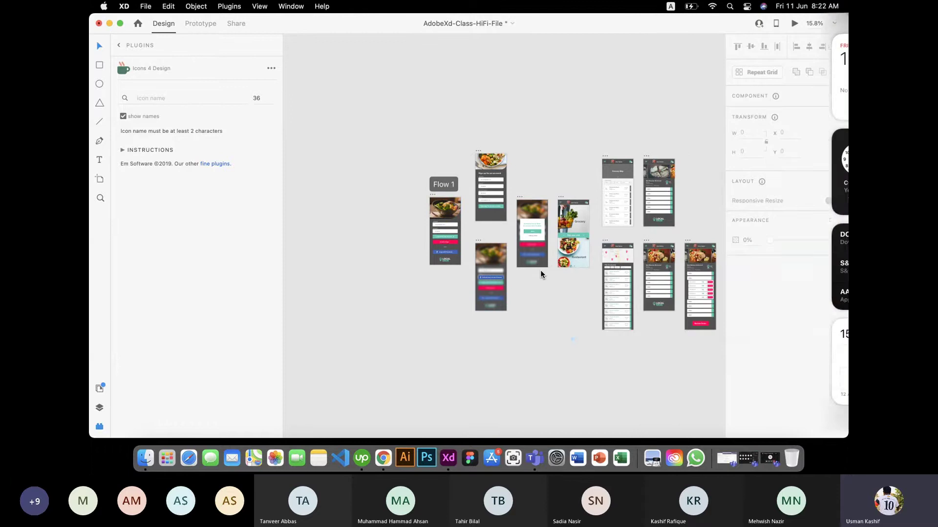
pyautogui.hscroll(10, 592, 385)
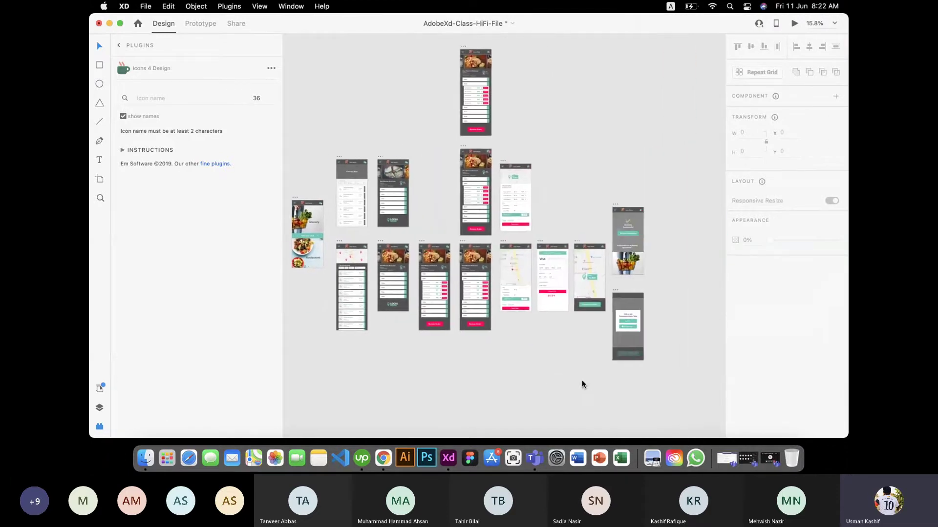
pyautogui.hscroll(-10, 582, 385)
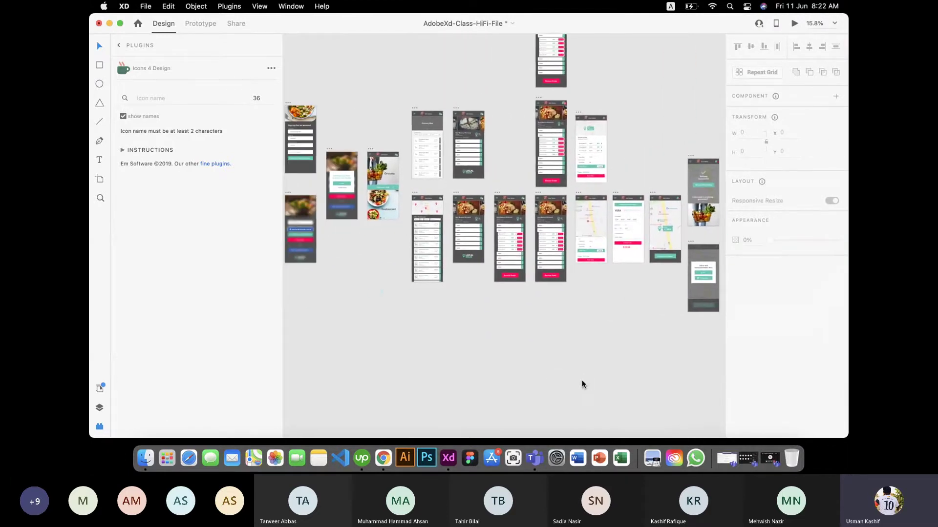
pyautogui.hscroll(-10, 582, 384)
pyautogui.scroll(4, 582, 384)
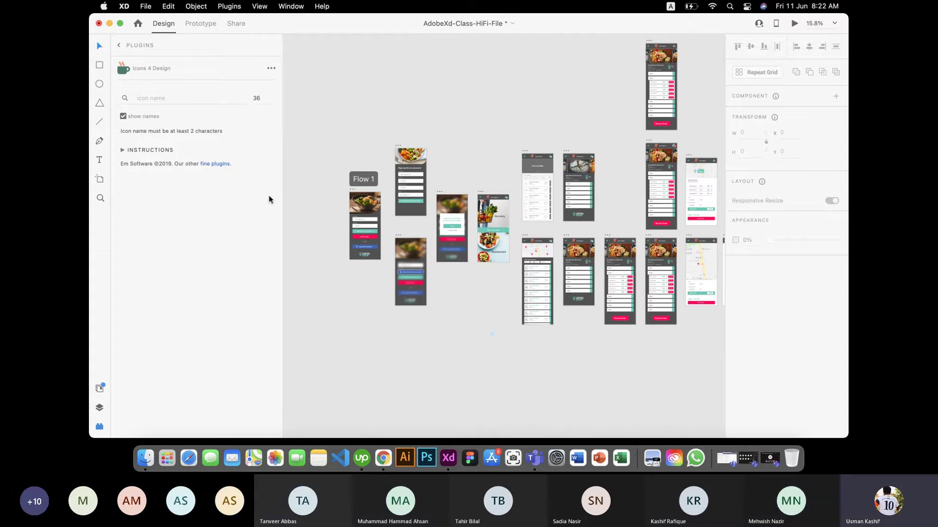
# Switch to Prototype mode and select all artboards to show their connections, then clear the selection.
pyautogui.click(198, 24)
pyautogui.scroll(-5, 391, 51)
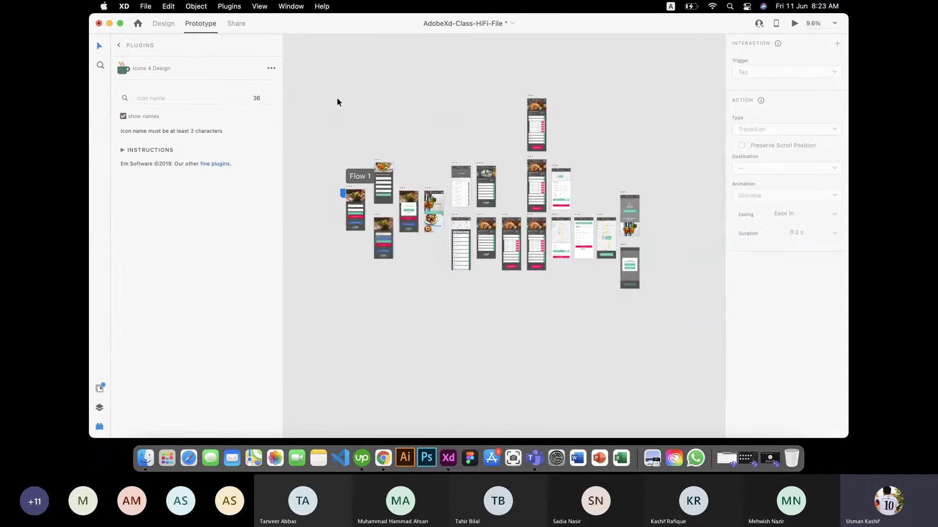
pyautogui.moveTo(332, 90); pyautogui.dragTo(704, 358)
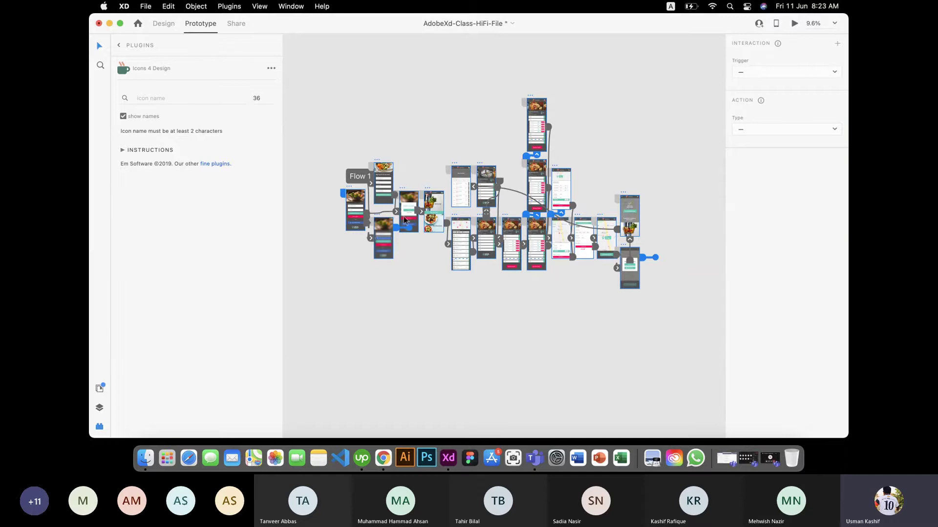
pyautogui.click(362, 261)
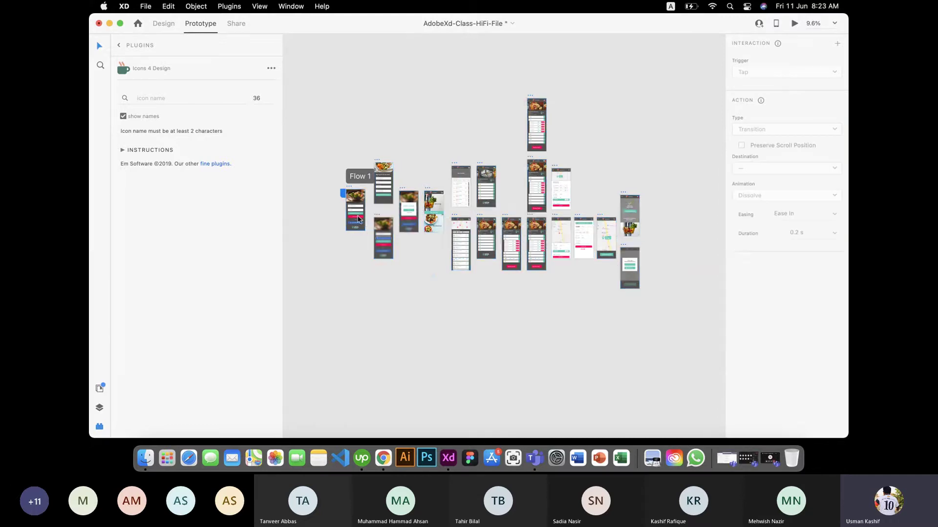
# Remove the prototype link from the Create a login button on Login Home – 5 to the sign-up artboard.
pyautogui.scroll(5, 381, 205)
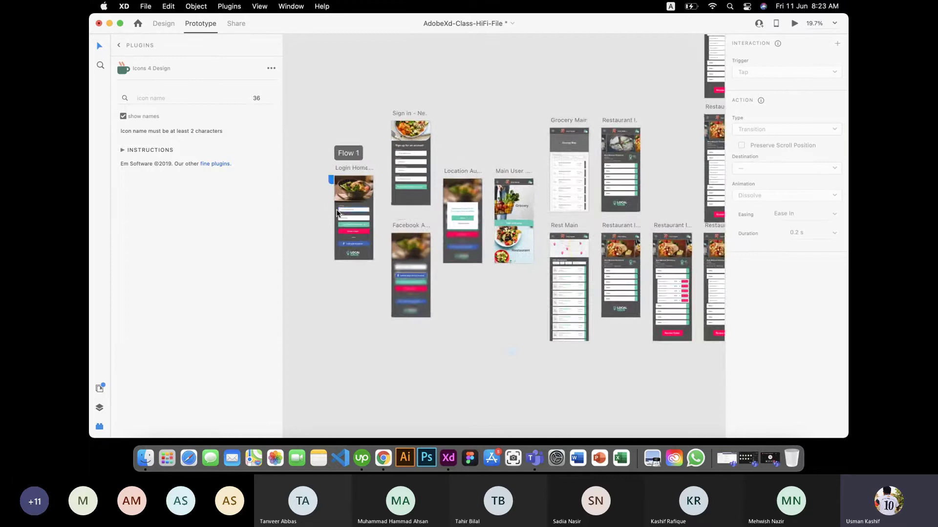
pyautogui.scroll(5, 337, 210)
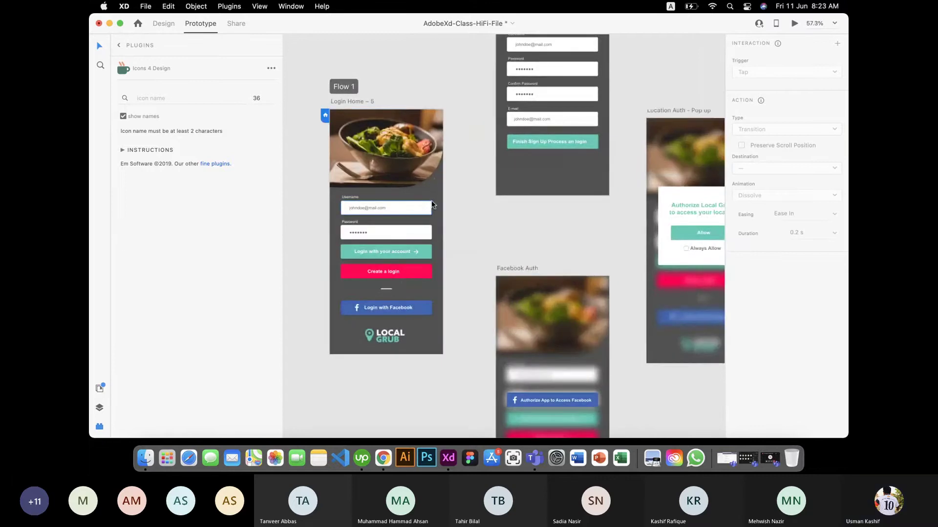
pyautogui.click(433, 190)
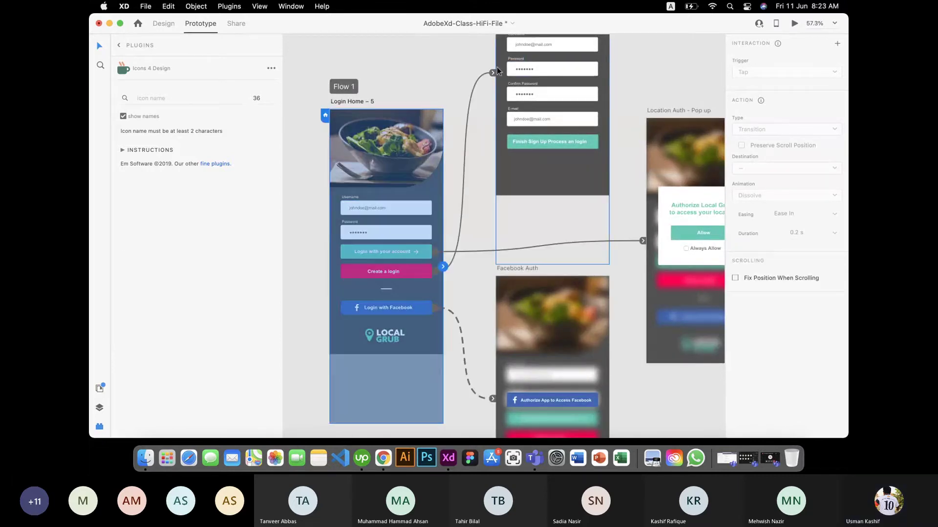
pyautogui.moveTo(492, 73); pyautogui.dragTo(435, 246)
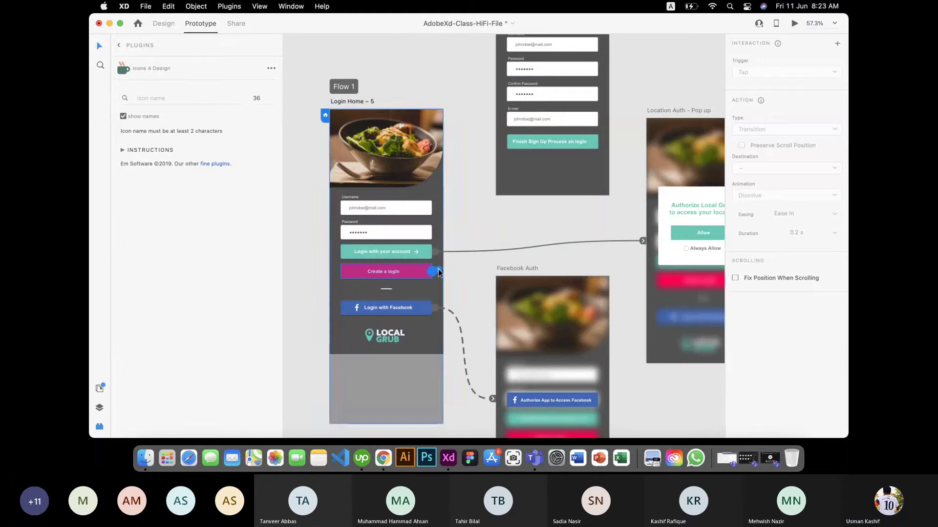
# Detach the Login with your account button's link from the Location Auth – Pop up artboard.
pyautogui.moveTo(642, 243); pyautogui.dragTo(434, 254)
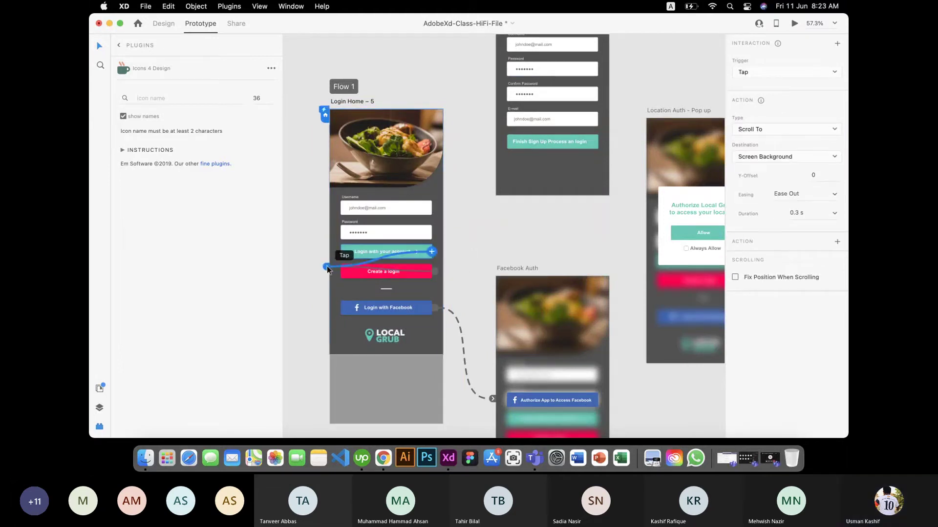
pyautogui.click(390, 253)
pyautogui.click(481, 269)
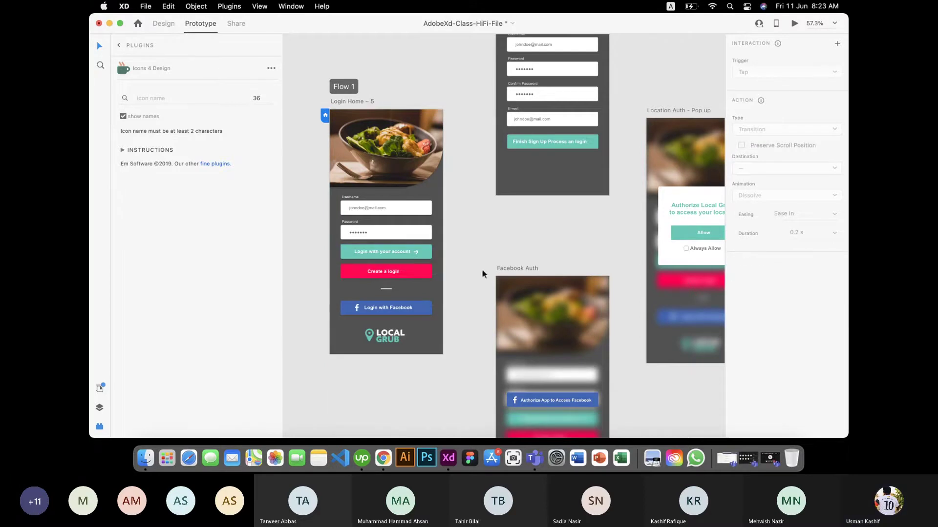
# Remove the Login with Facebook link and the leftover Scroll To link of Login with your account on Login Home – 5.
pyautogui.click(423, 313)
pyautogui.moveTo(432, 307)
pyautogui.mouseDown()
pyautogui.moveTo(474, 394)
pyautogui.moveTo(503, 394)
pyautogui.moveTo(488, 395)
pyautogui.moveTo(465, 337)
pyautogui.moveTo(432, 313)
pyautogui.mouseUp()
pyautogui.click(419, 271)
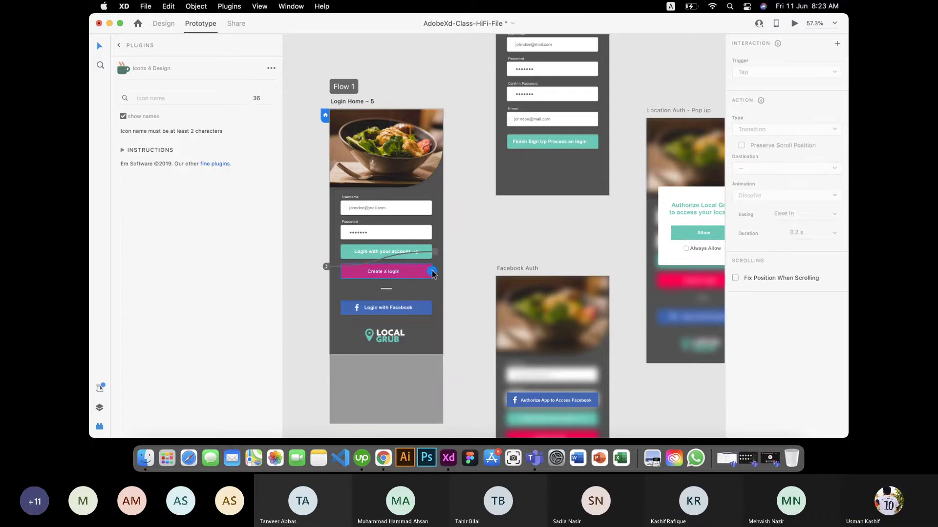
pyautogui.click(347, 250)
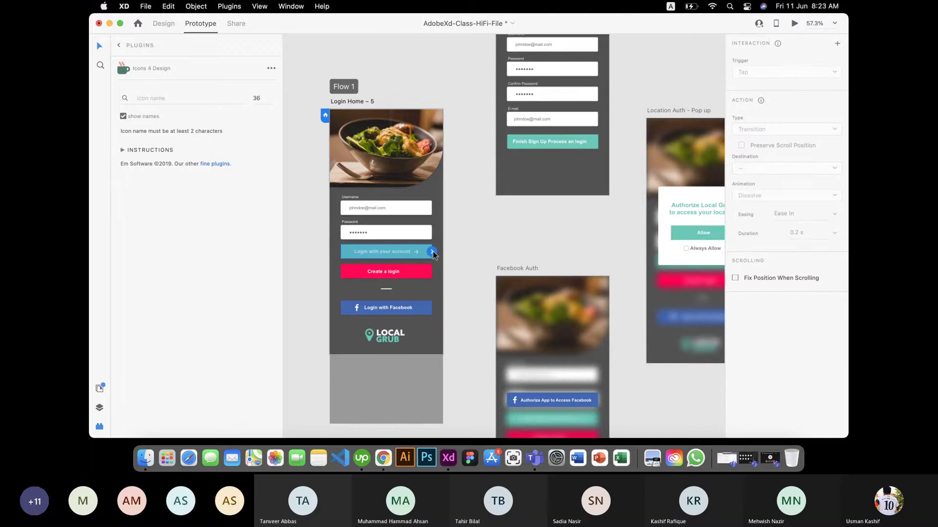
pyautogui.click(485, 237)
# Remove the link from the Authorize App to Access Facebook button on Facebook Auth and select the artboard's Previous Artboard link.
pyautogui.scroll(-3, 526, 320)
pyautogui.hscroll(4, 526, 321)
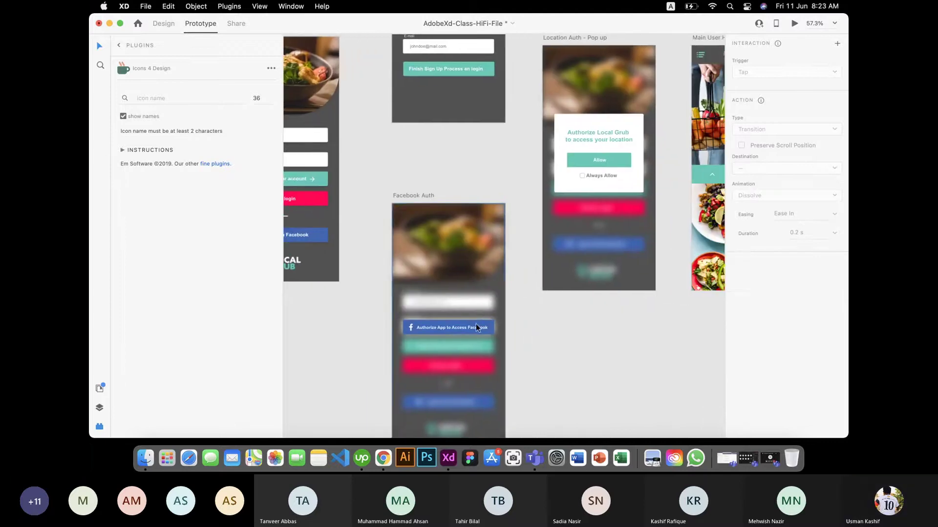
pyautogui.click(476, 327)
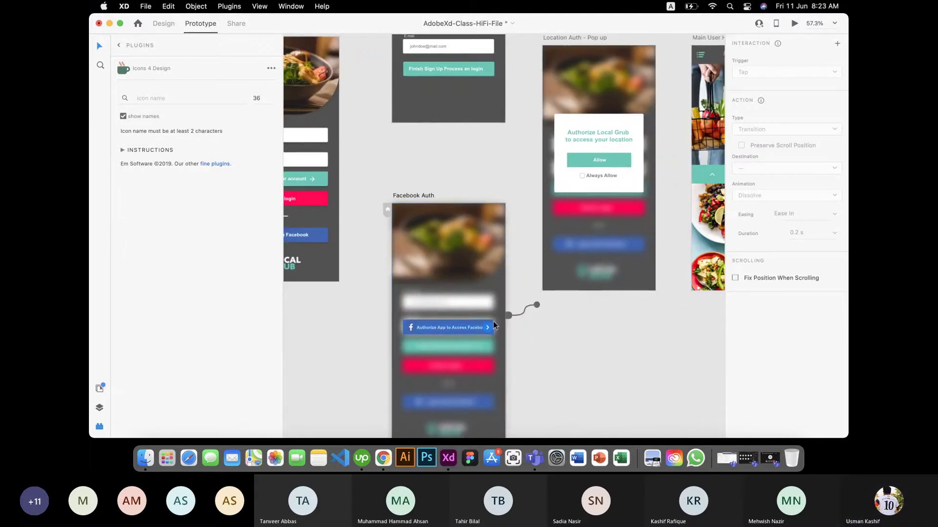
pyautogui.click(492, 348)
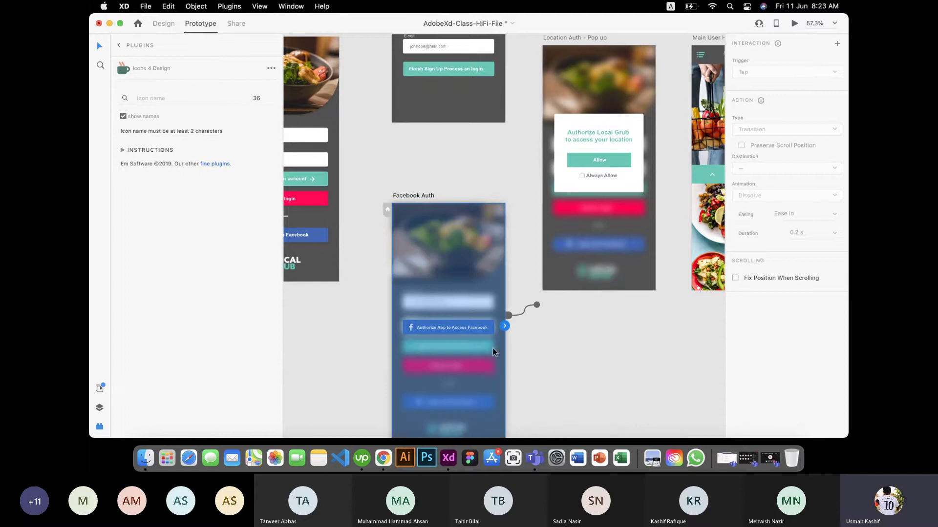
pyautogui.click(482, 328)
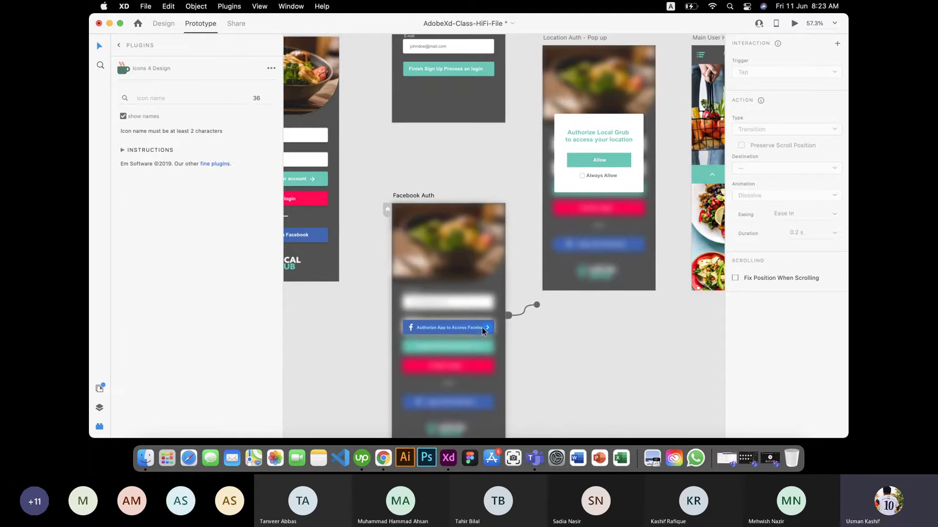
pyautogui.click(537, 304)
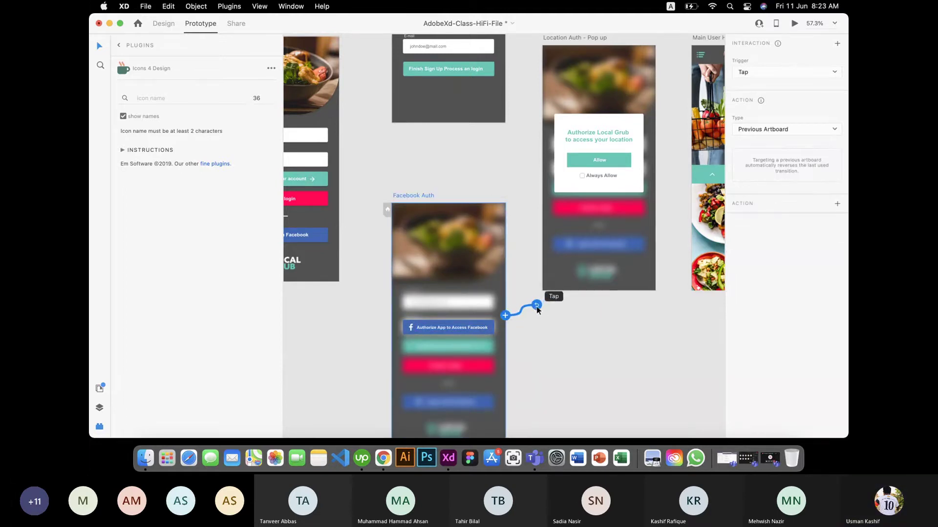
# Remove the prototype link from the Finish Sign Up Process button on the sign-up artboard.
pyautogui.scroll(3, 512, 259)
pyautogui.scroll(3, 515, 245)
pyautogui.hscroll(2, 515, 245)
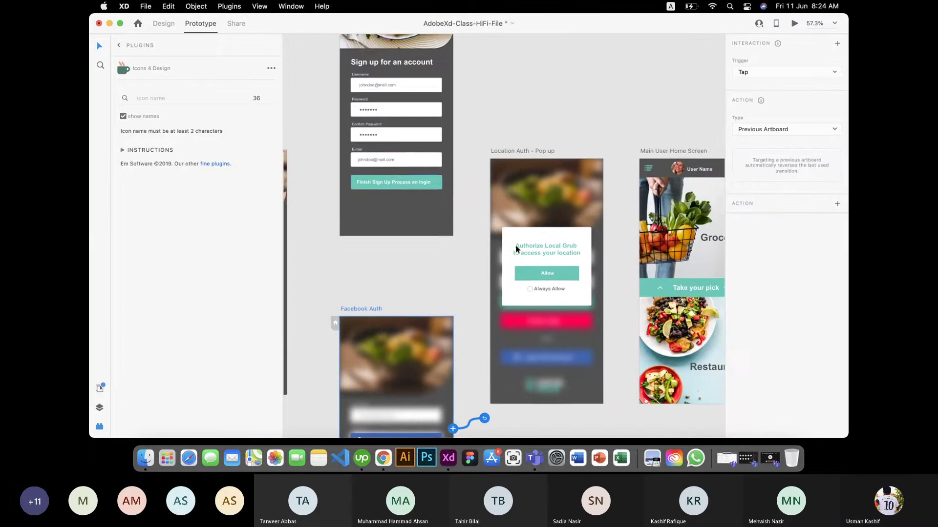
pyautogui.click(433, 190)
pyautogui.moveTo(436, 190); pyautogui.dragTo(447, 221)
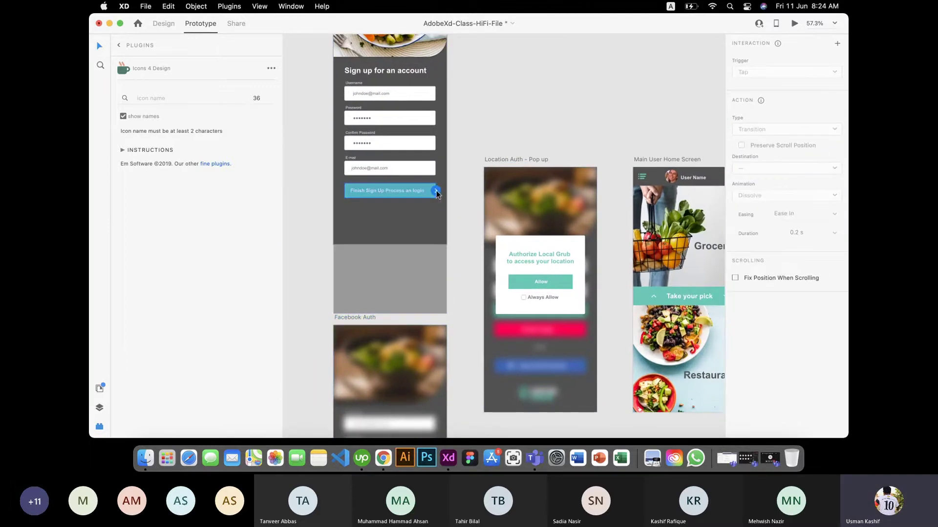
# Remove the Allow button's link on the Location Auth – Pop up artboard and clear the selection.
pyautogui.click(565, 281)
pyautogui.moveTo(572, 282); pyautogui.dragTo(491, 274)
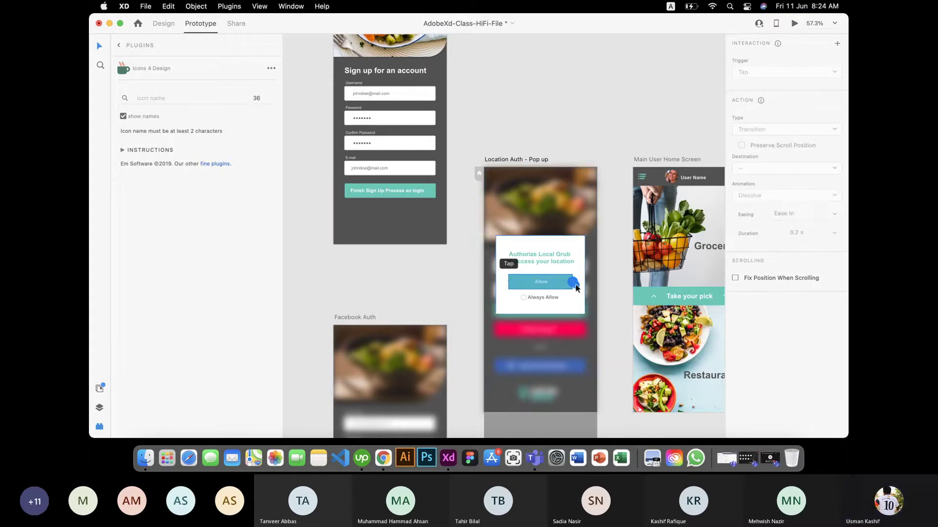
pyautogui.click(612, 296)
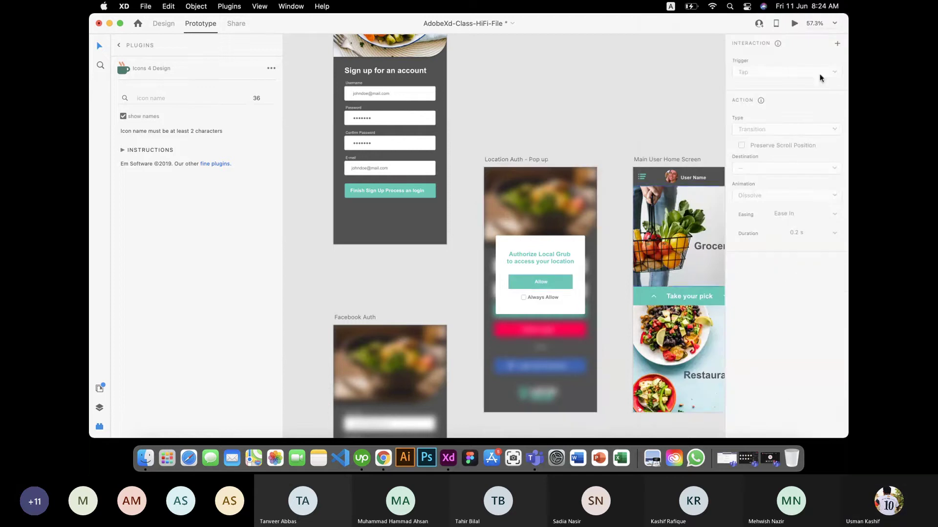
# Remove the link from the Restaurant image on Main User Home Screen to the Rest Main artboard.
pyautogui.hscroll(10, 590, 160)
pyautogui.scroll(-3, 590, 161)
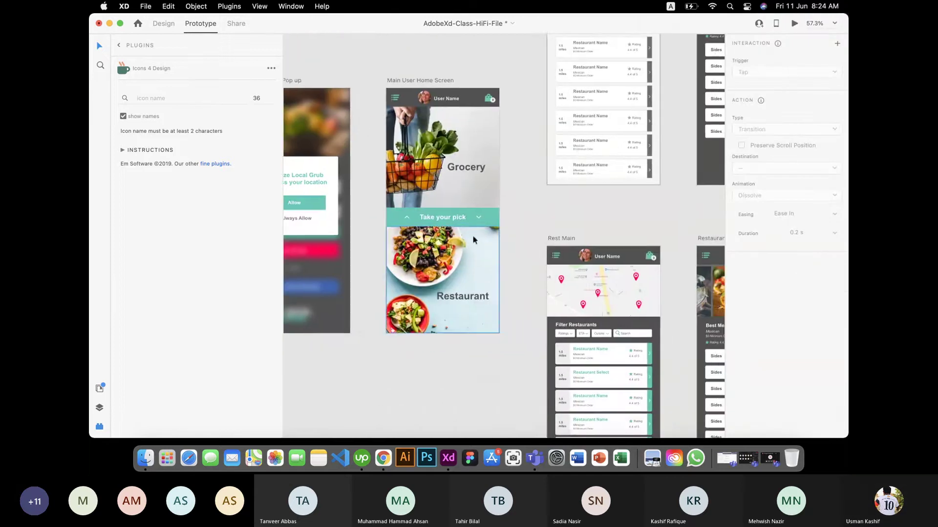
pyautogui.click(486, 265)
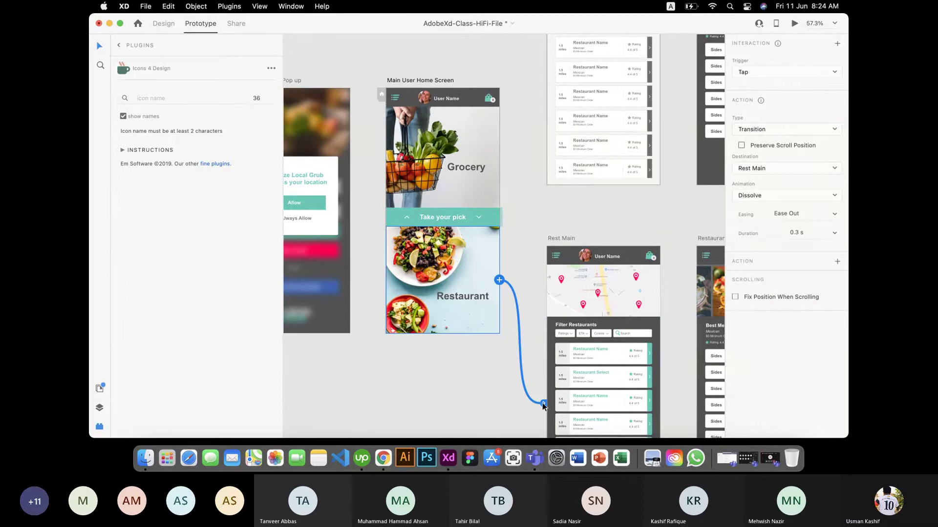
pyautogui.moveTo(543, 406); pyautogui.dragTo(509, 295)
# Clear the restaurant list's link on the Rest Main artboard, including its Scroll To link to Rectangle 1472.
pyautogui.hscroll(3, 544, 338)
pyautogui.scroll(-2, 544, 338)
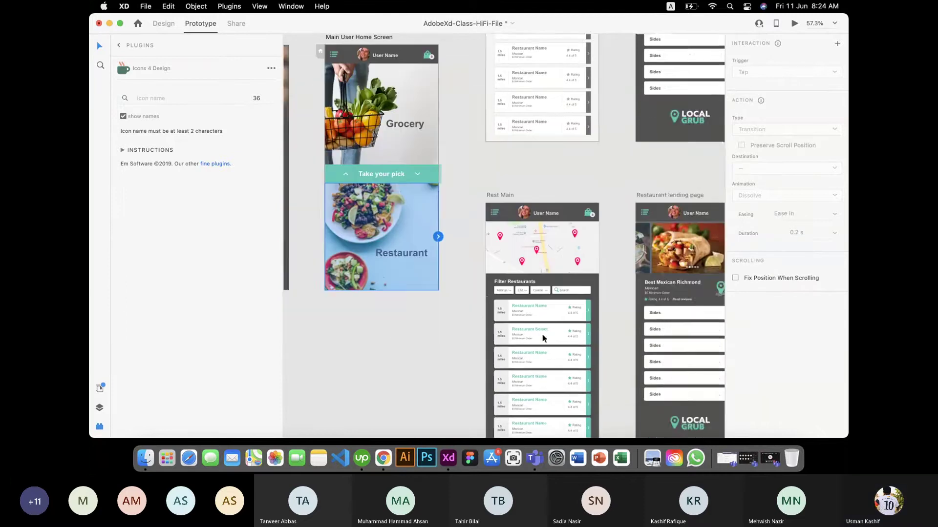
pyautogui.hscroll(3, 542, 335)
pyautogui.scroll(-5, 542, 335)
pyautogui.click(508, 262)
pyautogui.moveTo(509, 283)
pyautogui.mouseDown()
pyautogui.moveTo(586, 220)
pyautogui.moveTo(502, 281)
pyautogui.mouseUp()
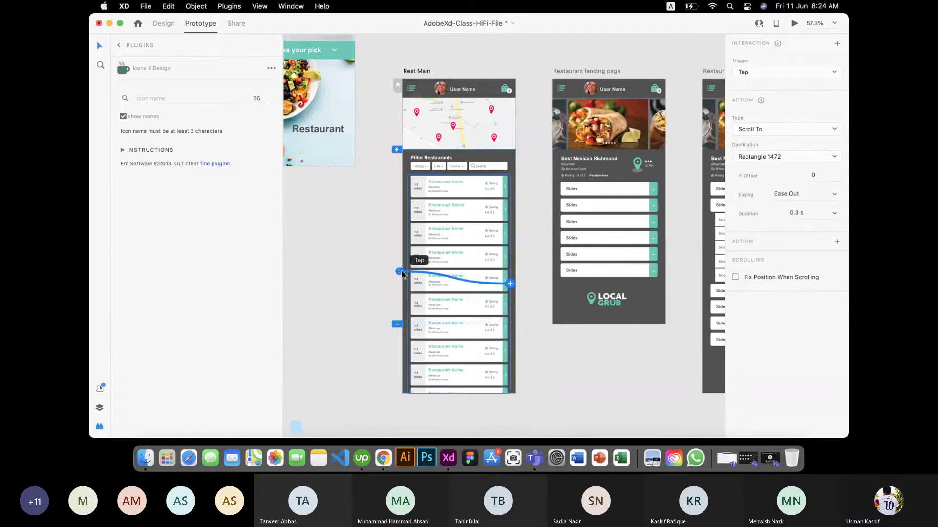
pyautogui.moveTo(396, 272); pyautogui.dragTo(509, 285)
pyautogui.moveTo(398, 272); pyautogui.dragTo(510, 284)
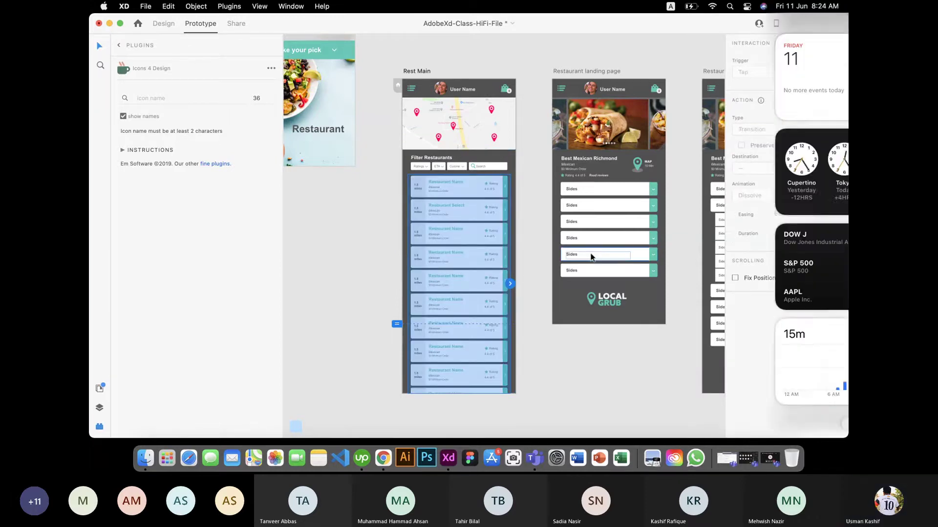
# Detach the second Sides row's link on Restaurant landing page from the Restaurant landing page Expand Menu artboard.
pyautogui.hscroll(6, 481, 298)
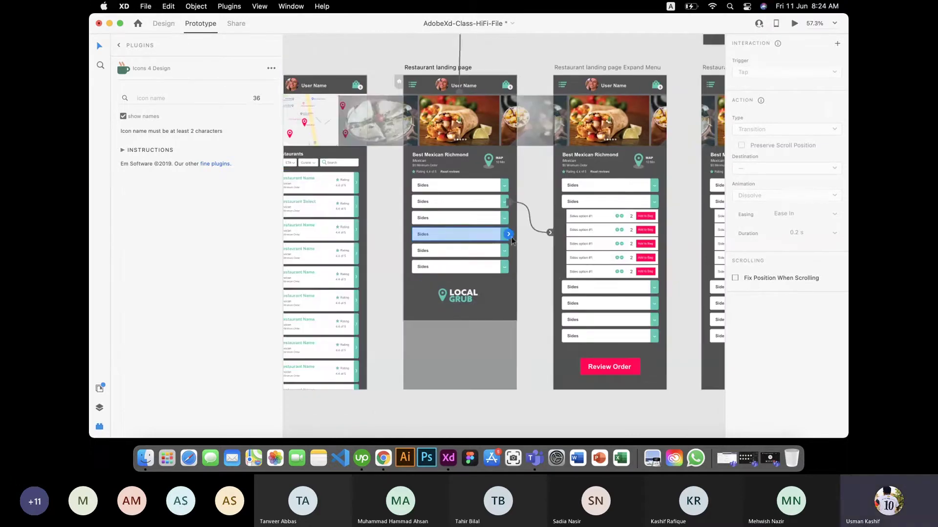
pyautogui.click(547, 234)
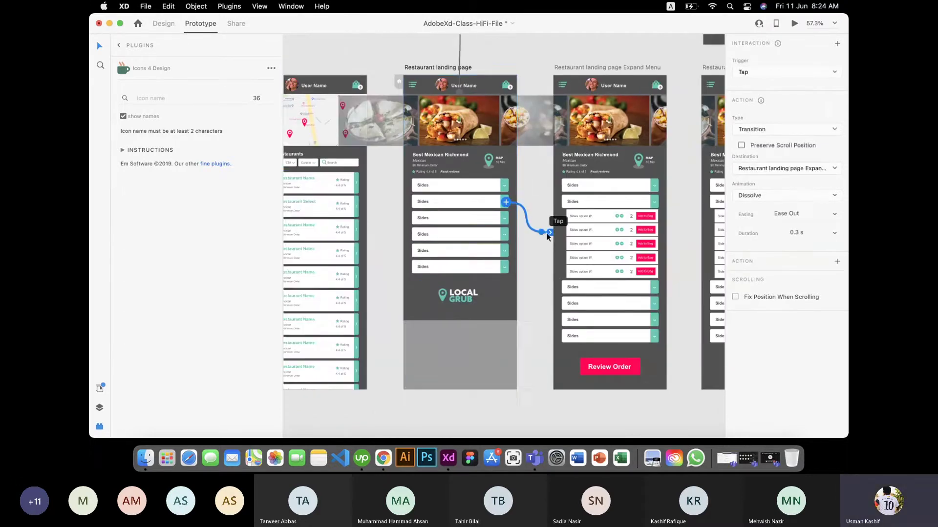
pyautogui.moveTo(546, 236); pyautogui.dragTo(509, 204)
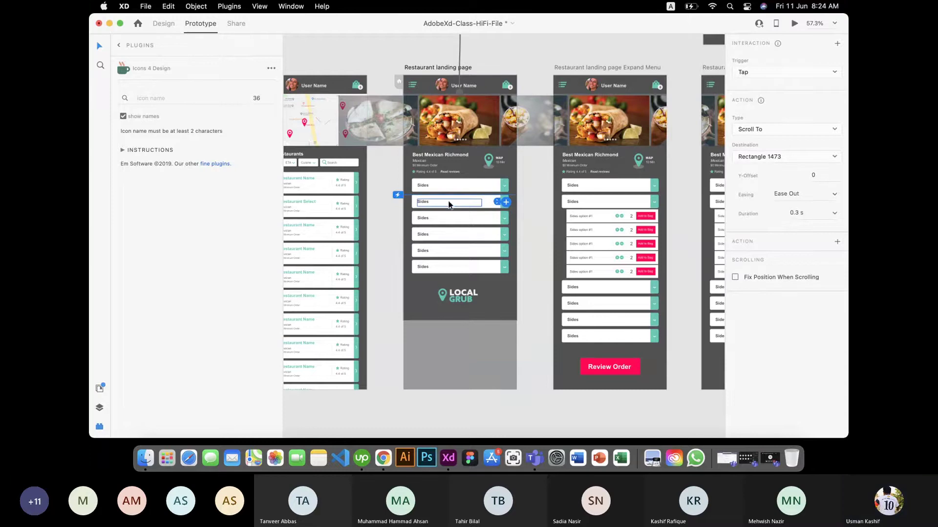
# Remove the links of the side options list and the second Sides row on Restaurant landing page Expand Menu, including the row's Scroll To link.
pyautogui.hscroll(4, 635, 239)
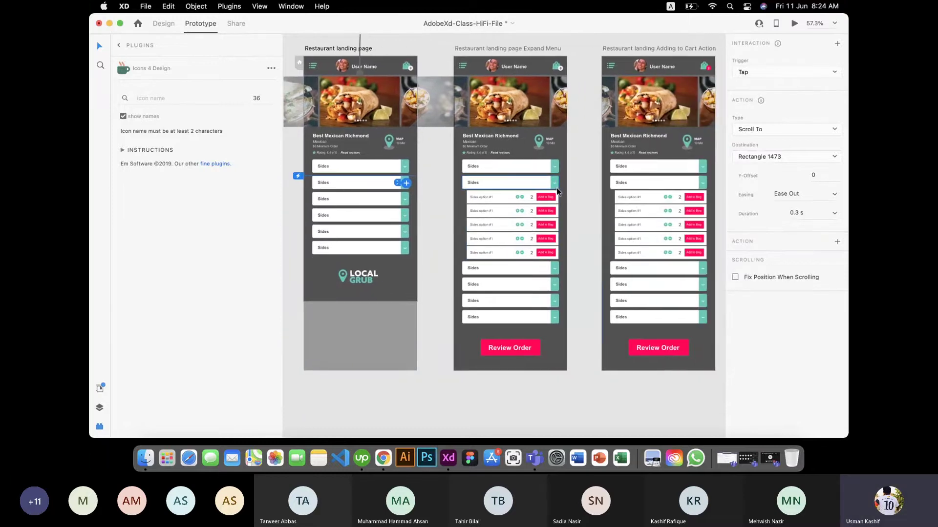
pyautogui.click(555, 186)
pyautogui.click(562, 226)
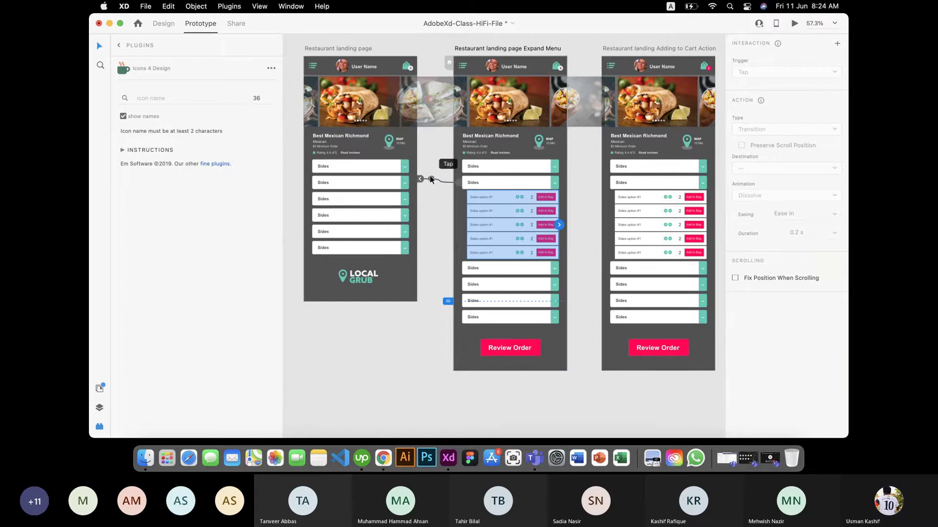
pyautogui.click(423, 179)
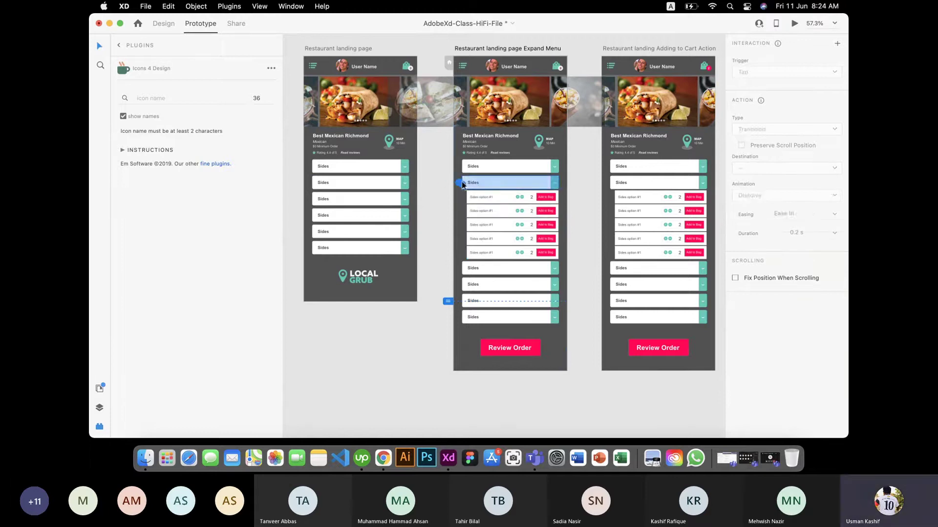
pyautogui.click(460, 183)
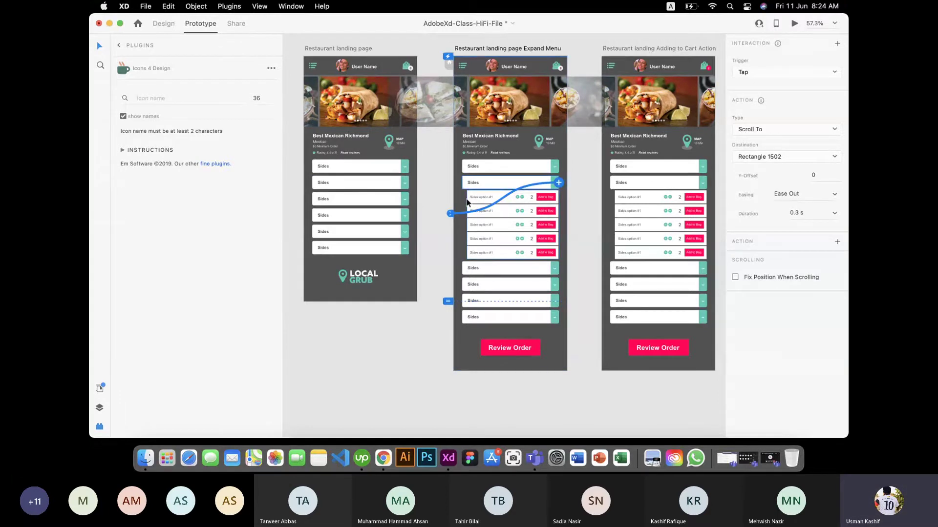
pyautogui.moveTo(450, 213); pyautogui.dragTo(559, 182)
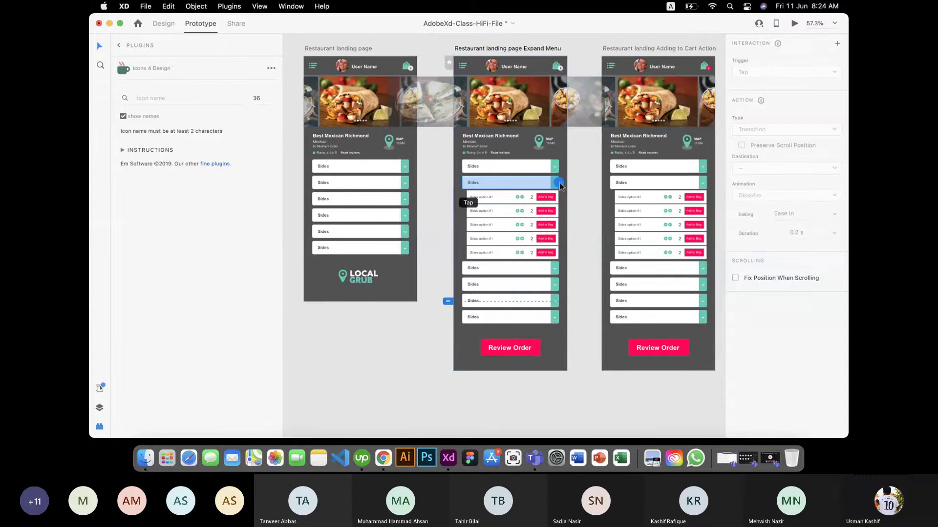
# Remove the side options list's link on the lower Restaurant landing Adding to Cart Action artboard.
pyautogui.hscroll(5, 590, 213)
pyautogui.click(565, 208)
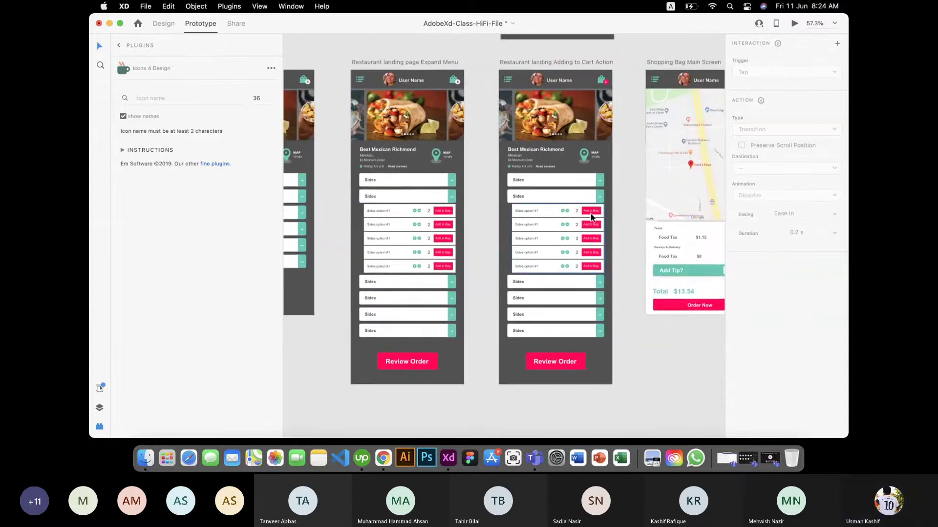
pyautogui.moveTo(642, 193); pyautogui.dragTo(608, 238)
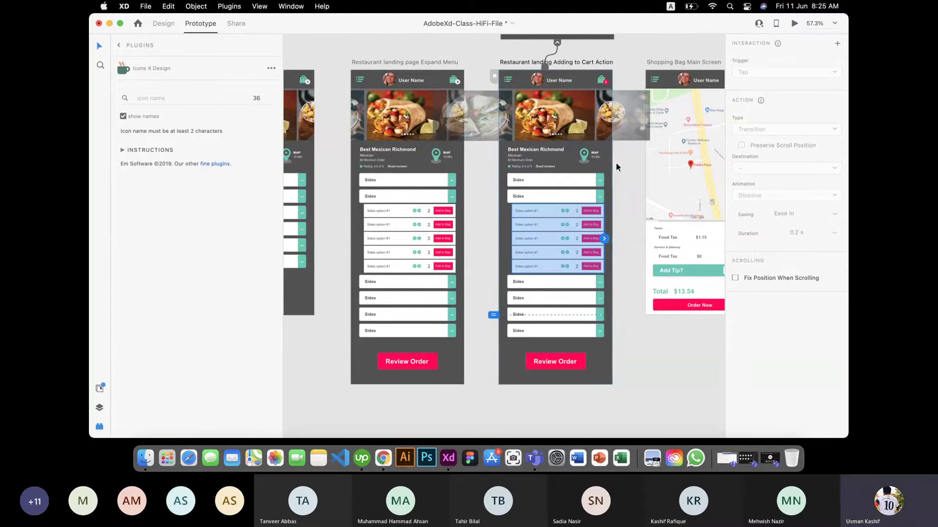
# Remove the links connecting the stacked Restaurant landing Adding to Cart Action artboards, including the timed Auto-Animate link.
pyautogui.scroll(4, 616, 162)
pyautogui.hscroll(2, 616, 162)
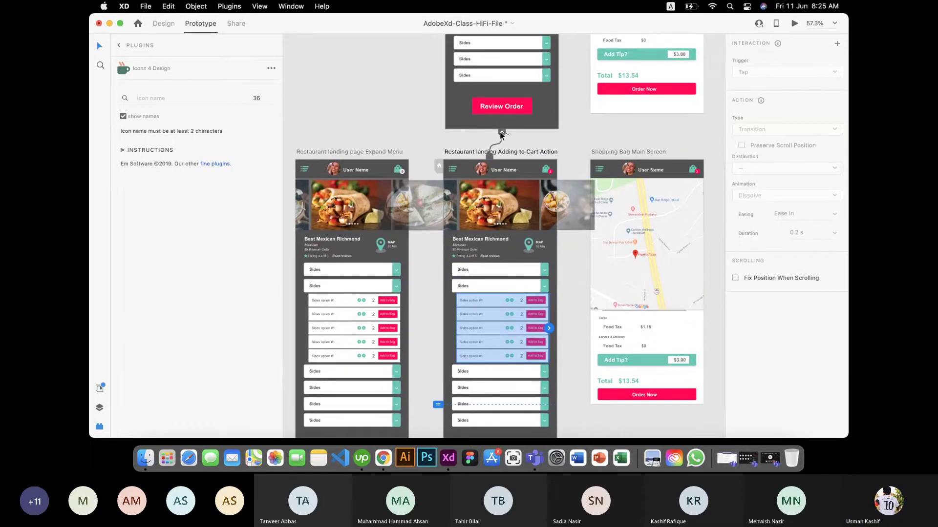
pyautogui.click(488, 155)
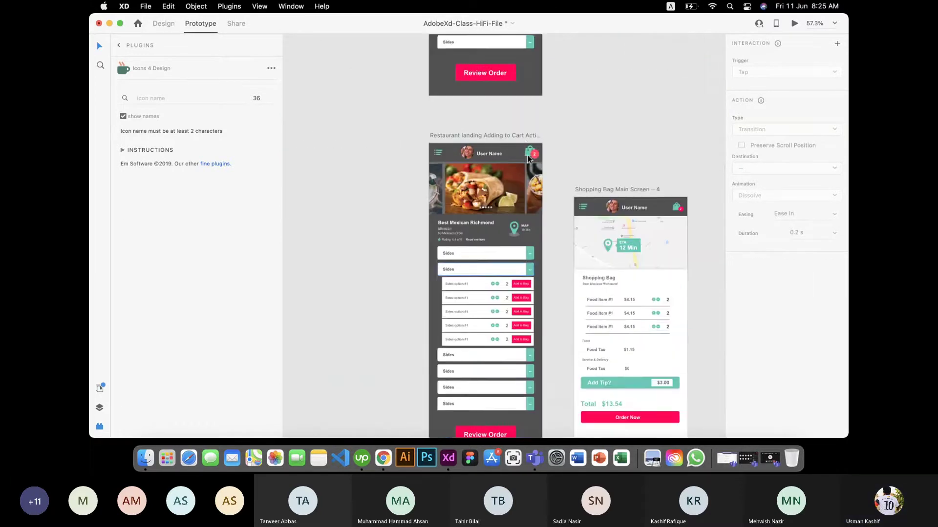
pyautogui.scroll(2, 511, 159)
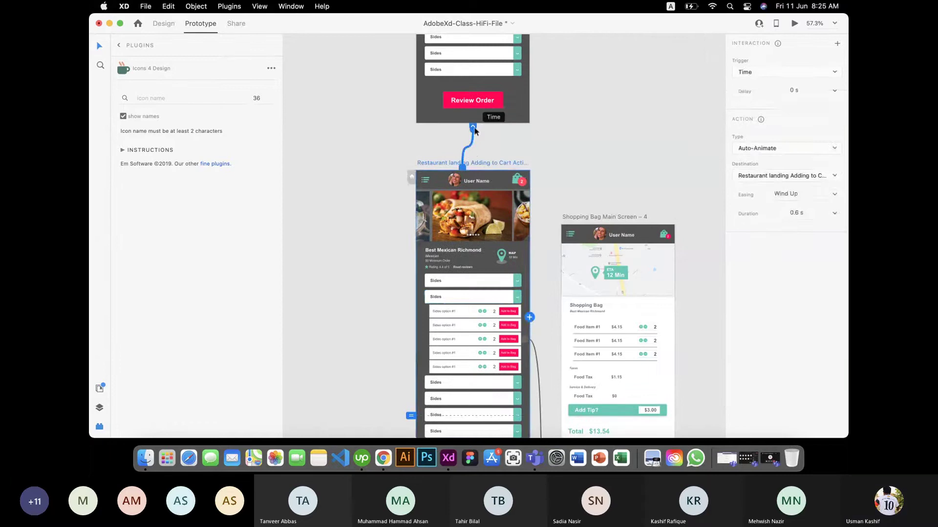
pyautogui.click(471, 162)
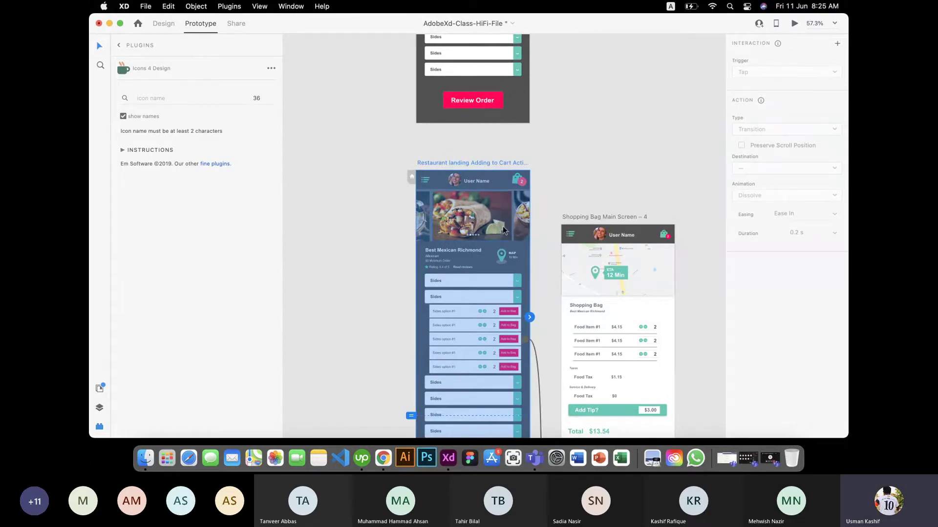
# Remove the upper cart artboard's options list link to Shopping Bag Main Screen and that screen's Order Now link to Shopping Bag Main Screen – 1.
pyautogui.scroll(-5, 502, 227)
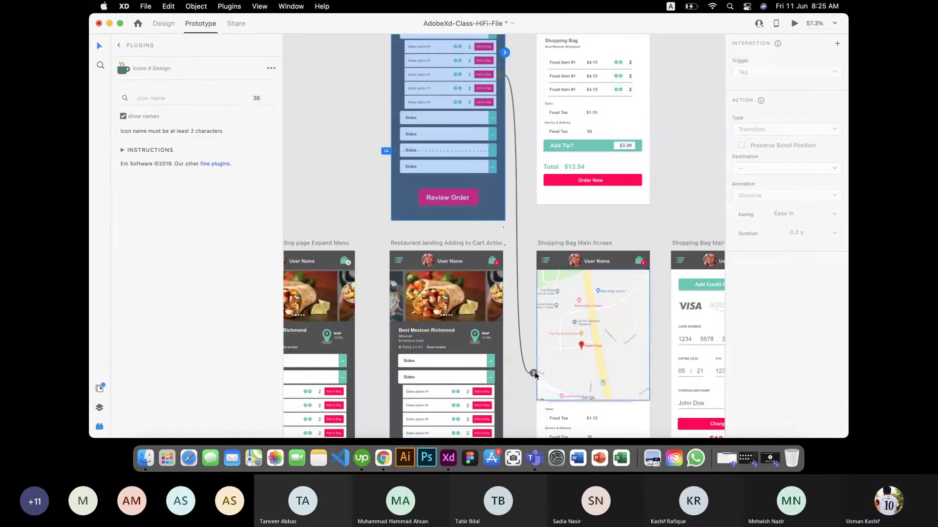
pyautogui.click(498, 83)
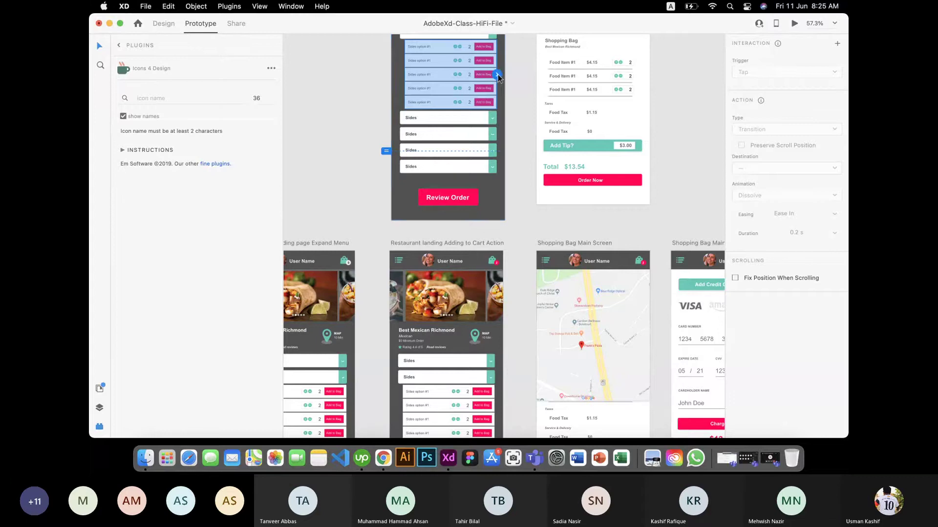
pyautogui.click(588, 291)
pyautogui.scroll(-3, 588, 291)
pyautogui.hscroll(3, 588, 293)
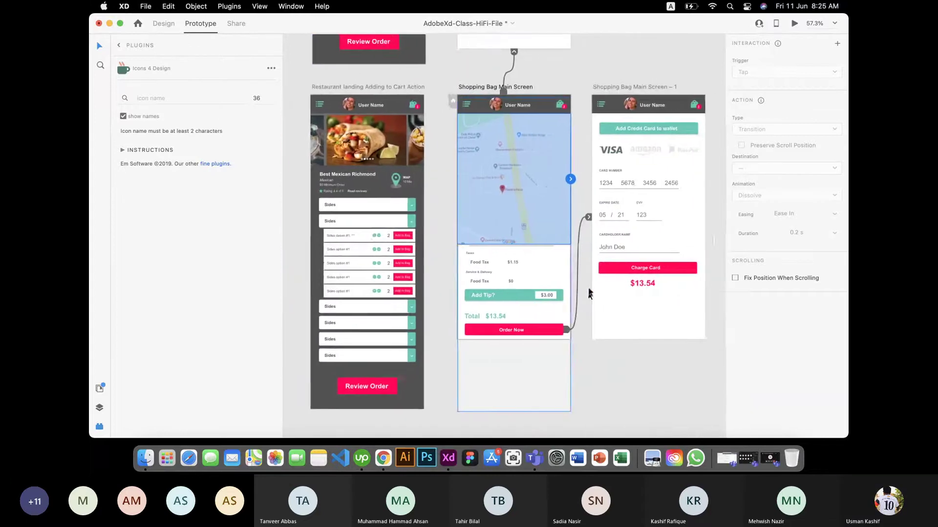
pyautogui.click(557, 331)
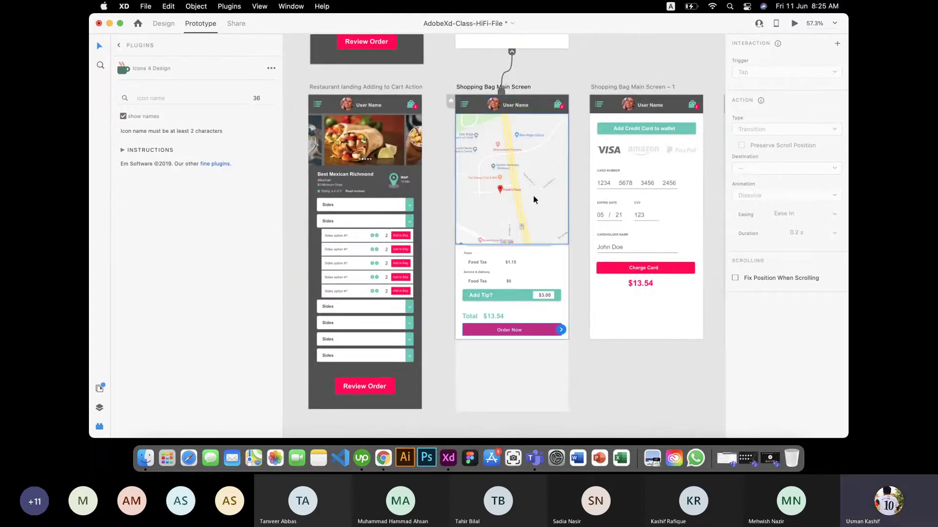
# Remove the link from the Shopping Bag Main Screen artboard to the Shopping Bag Main Screen – 4 artboard above it.
pyautogui.scroll(2, 529, 169)
pyautogui.moveTo(514, 125); pyautogui.dragTo(455, 82)
pyautogui.scroll(3, 461, 312)
pyautogui.scroll(1, 454, 81)
# Detach the Order Now button's link on Shopping Bag Main Screen – 4 from the Shopping Bag Main Screen – 1 artboard.
pyautogui.scroll(-5, 454, 81)
pyautogui.hscroll(4, 454, 81)
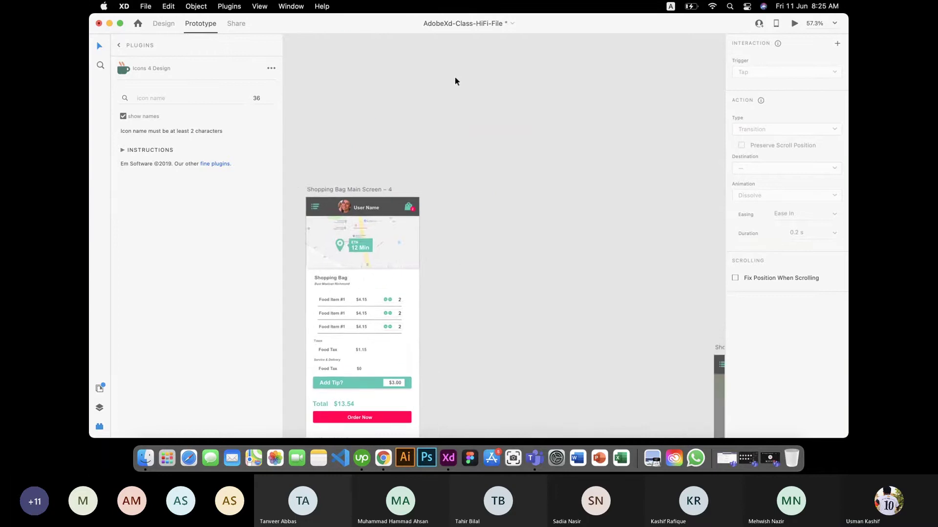
pyautogui.click(494, 296)
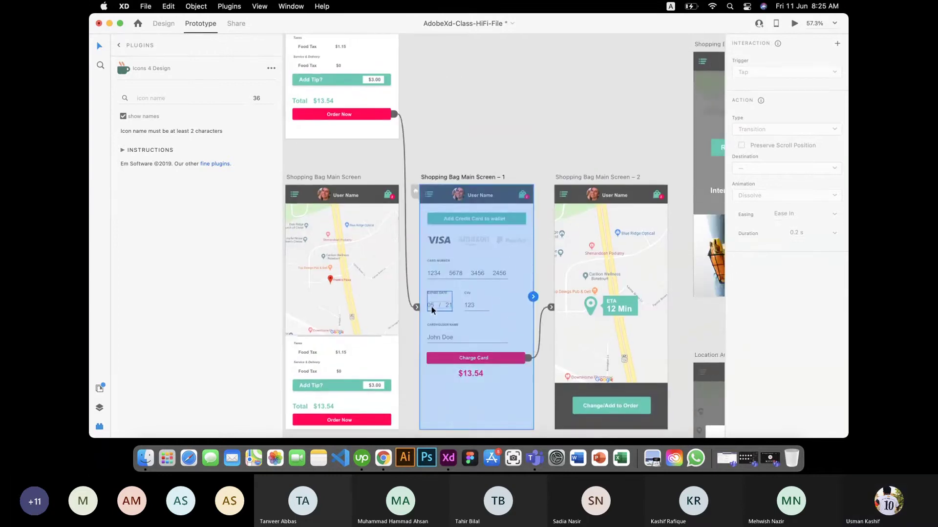
pyautogui.moveTo(416, 307); pyautogui.dragTo(341, 146)
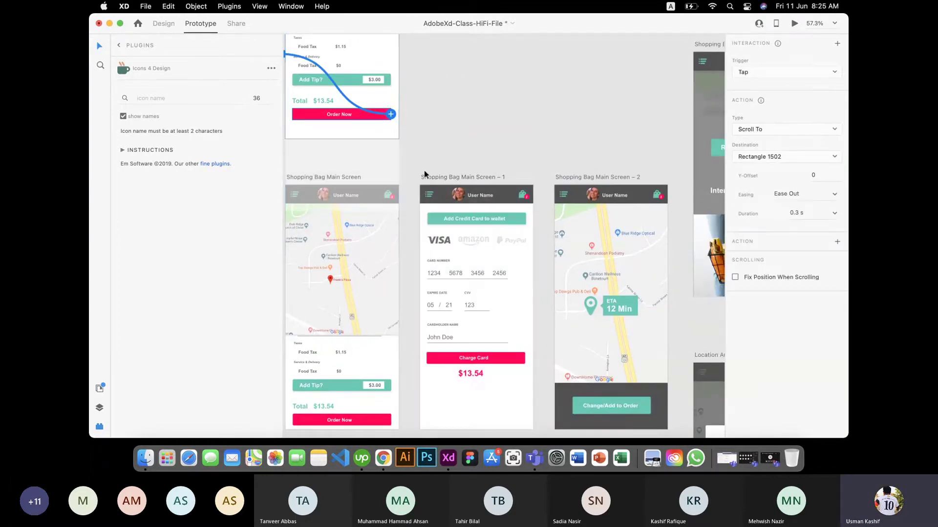
# Remove the Order Now button's Scroll To link to Rectangle 1502 on the upper shopping bag artboard.
pyautogui.hscroll(-2, 395, 131)
pyautogui.scroll(1, 395, 131)
pyautogui.moveTo(323, 83); pyautogui.dragTo(434, 145)
pyautogui.scroll(-6, 493, 222)
pyautogui.hscroll(3, 493, 222)
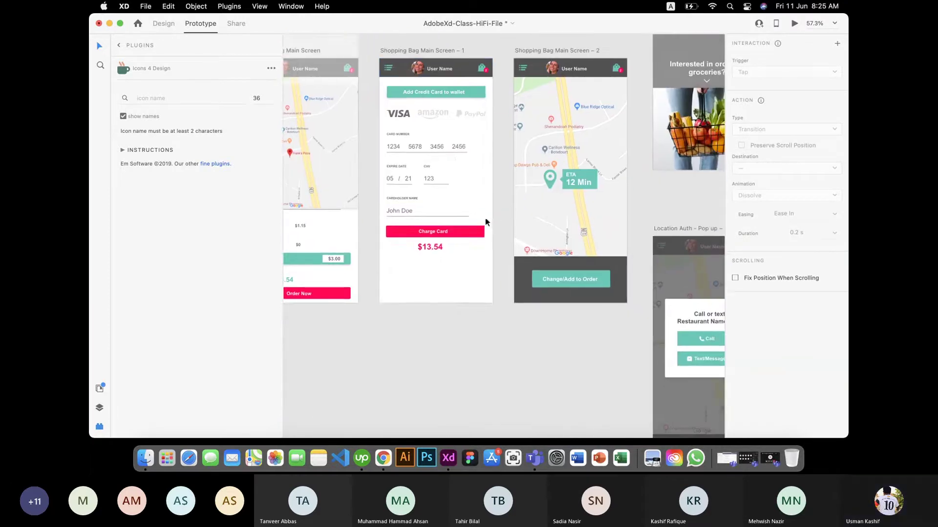
# Remove the links from the Charge Card button on Shopping Bag Main Screen – 1 and the Change/Add to Order button on Shopping Bag Main Screen – 2.
pyautogui.moveTo(508, 186); pyautogui.dragTo(484, 231)
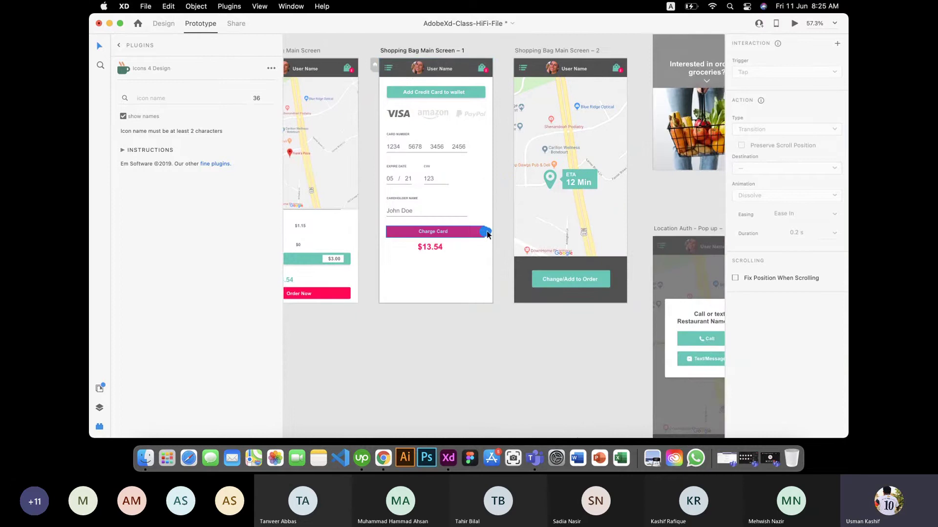
pyautogui.hscroll(3, 484, 231)
pyautogui.click(509, 267)
pyautogui.moveTo(544, 268)
pyautogui.mouseDown()
pyautogui.moveTo(592, 346)
pyautogui.moveTo(552, 268)
pyautogui.moveTo(453, 204)
pyautogui.moveTo(548, 275)
pyautogui.mouseUp()
pyautogui.hscroll(5, 549, 274)
pyautogui.scroll(-2, 549, 275)
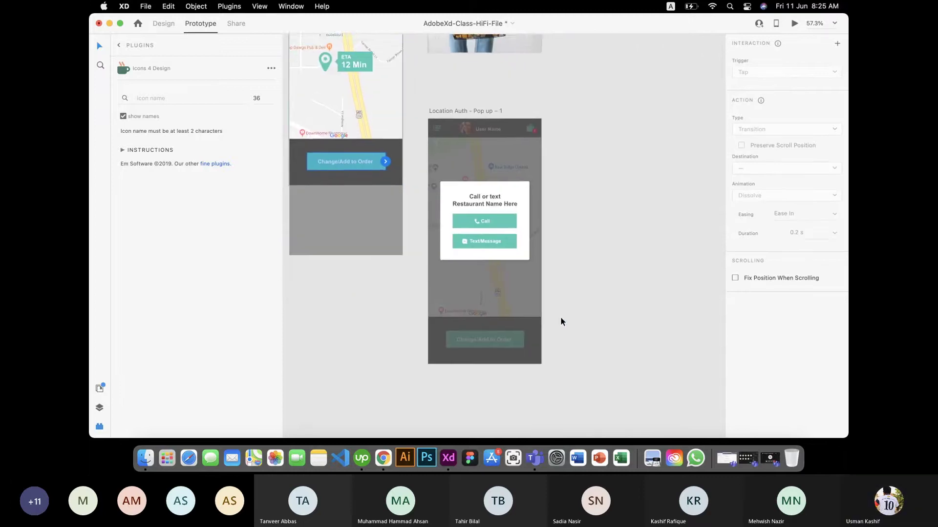
# Remove the link between the Call button on Location Auth - Pop up – 1 and the artboard above it.
pyautogui.click(518, 310)
pyautogui.scroll(3, 491, 184)
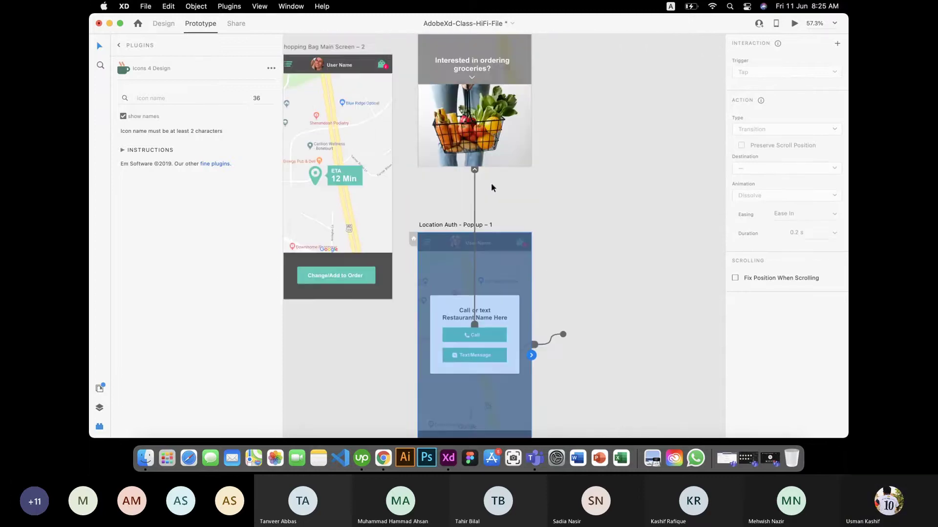
pyautogui.moveTo(479, 169); pyautogui.dragTo(476, 327)
pyautogui.click(475, 334)
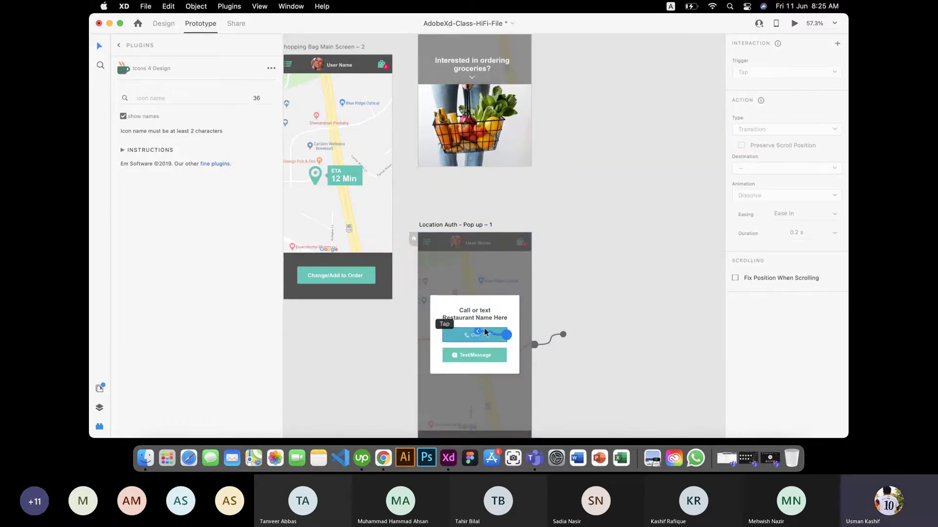
pyautogui.scroll(4, 560, 186)
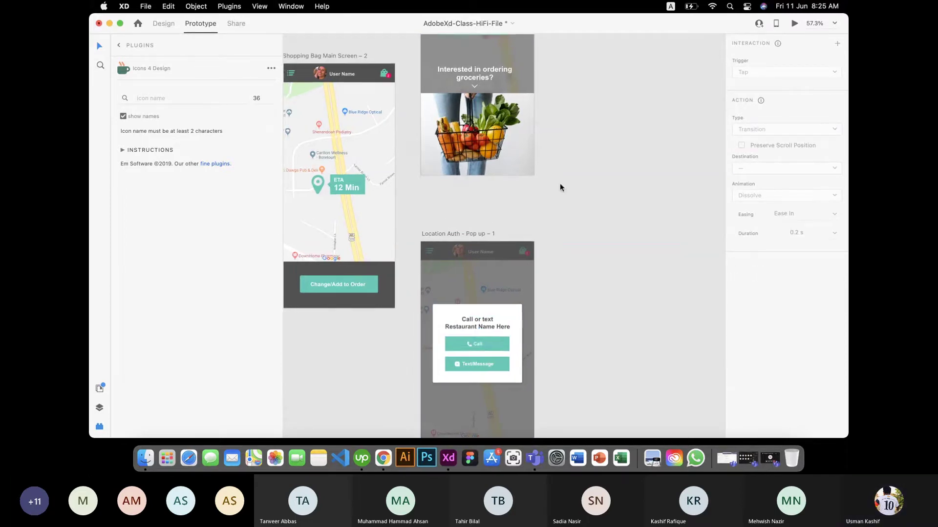
# Remove the grocery basket image's link to Grocery Main on Shopping Bag Main Screen – 3 and clear the selection.
pyautogui.scroll(2, 561, 186)
pyautogui.click(584, 255)
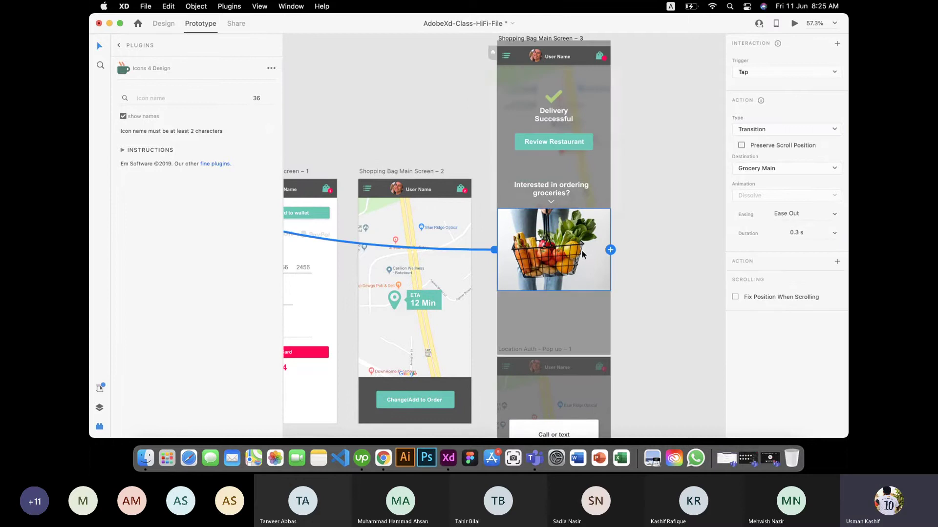
pyautogui.scroll(-3, 399, 180)
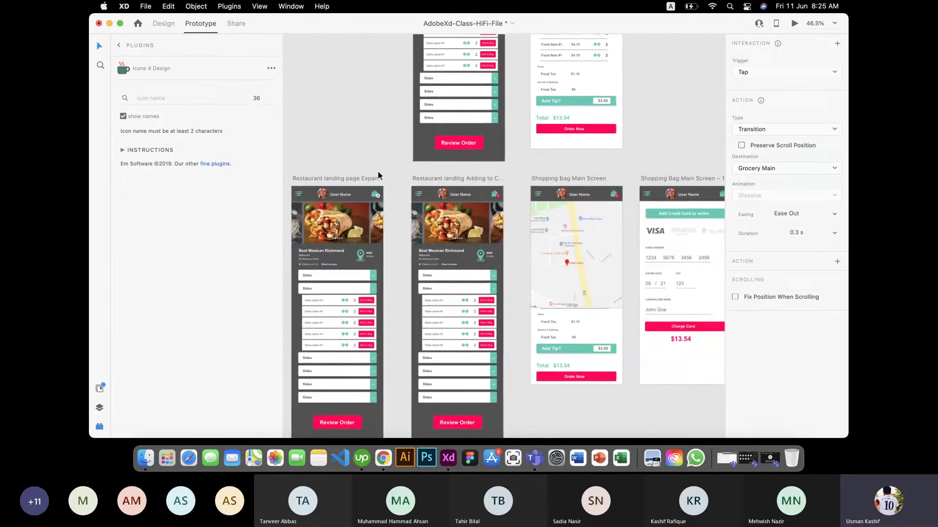
pyautogui.scroll(-5, 381, 172)
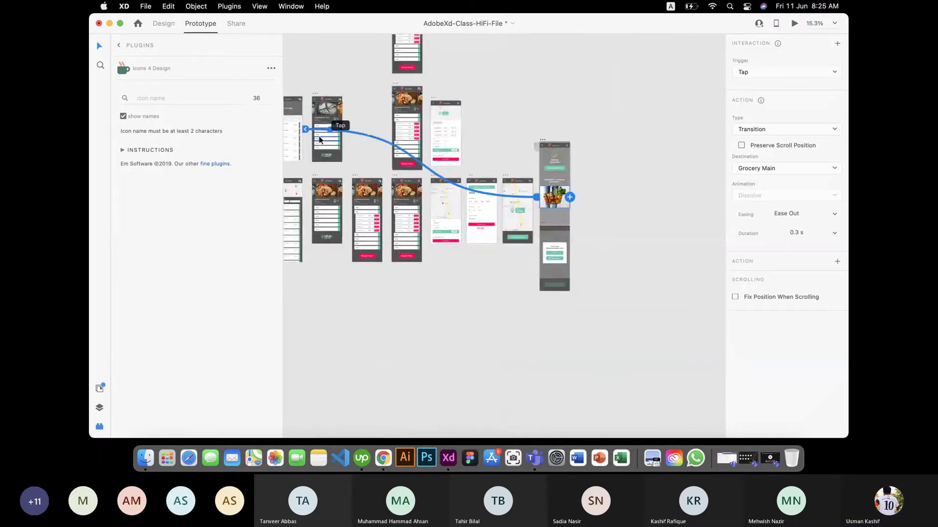
pyautogui.moveTo(307, 135); pyautogui.dragTo(540, 197)
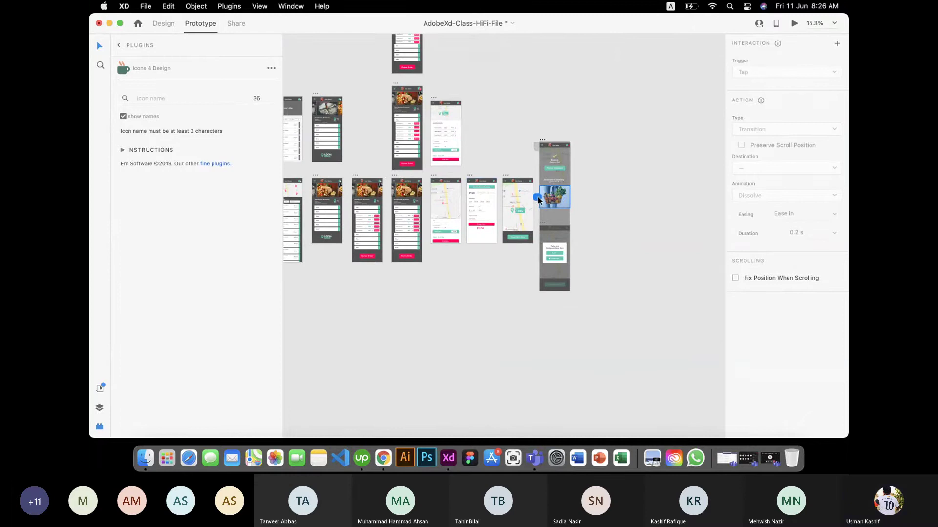
pyautogui.click(681, 212)
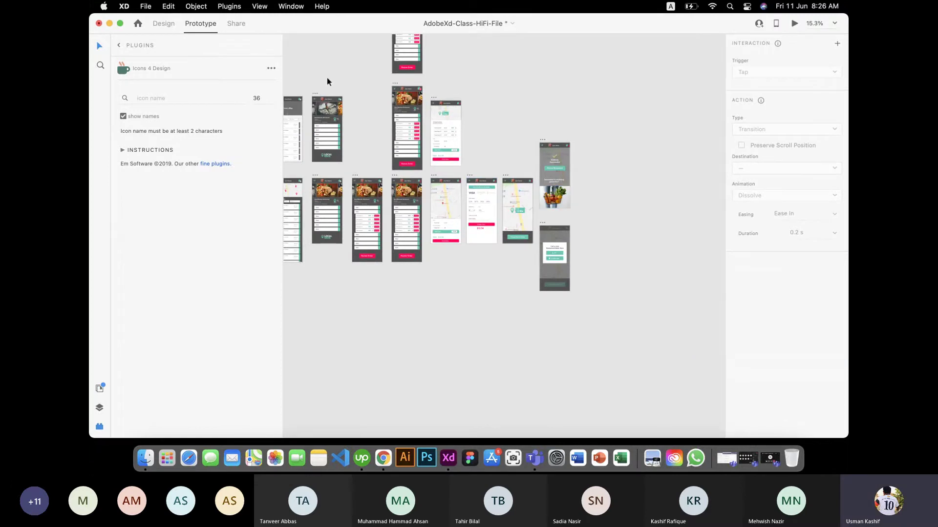
# Examine the Login Home – 5, sign-up, Facebook Auth and Location Auth - Pop up artboards and their buttons at the start of the flow.
pyautogui.click(162, 25)
pyautogui.click(201, 24)
pyautogui.hscroll(-10, 359, 140)
pyautogui.scroll(3, 358, 139)
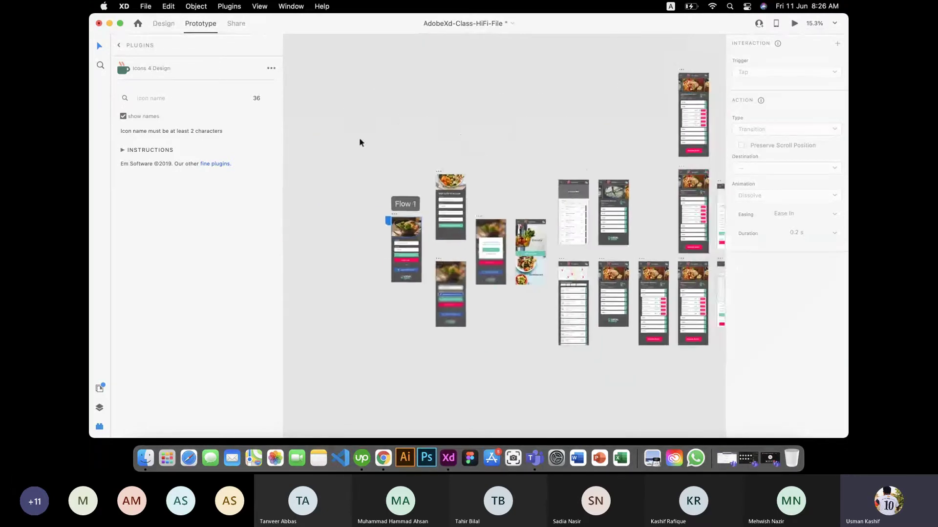
pyautogui.scroll(10, 361, 188)
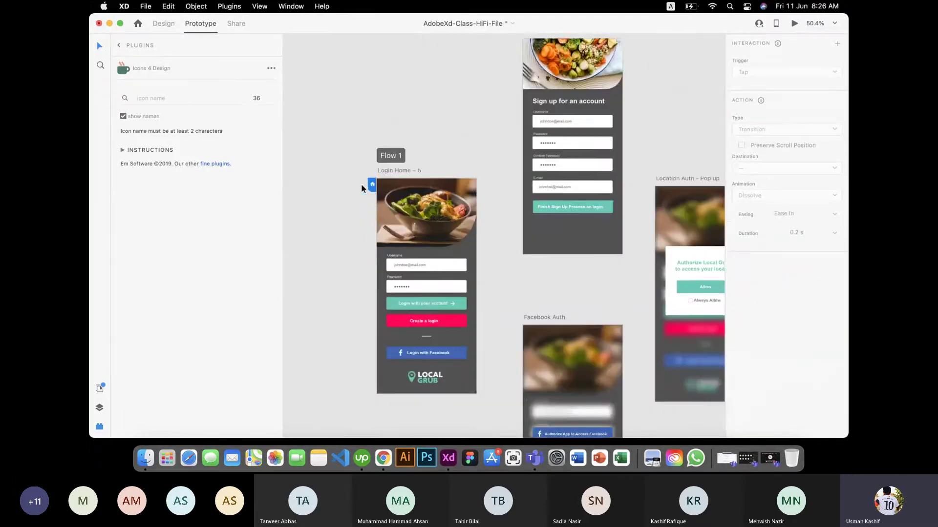
pyautogui.scroll(-3, 361, 188)
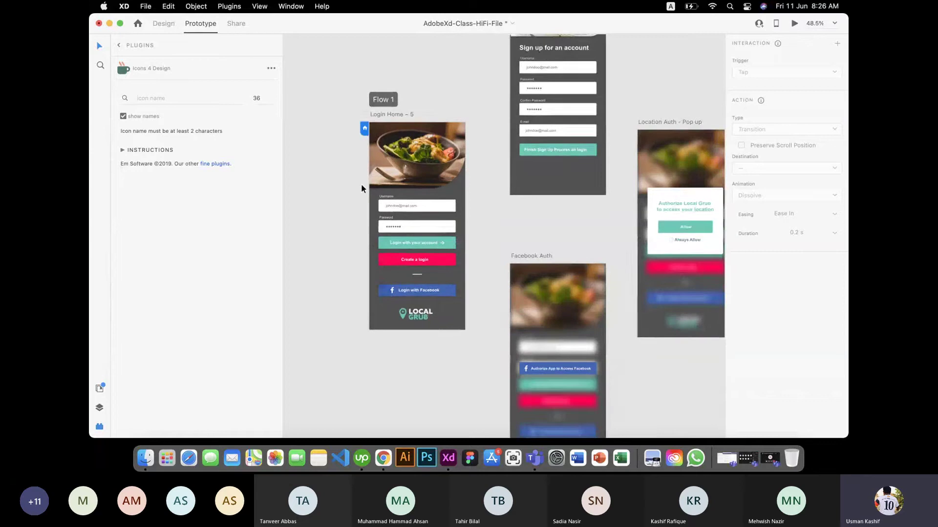
pyautogui.click(430, 188)
pyautogui.hscroll(3, 404, 197)
pyautogui.scroll(-2, 403, 197)
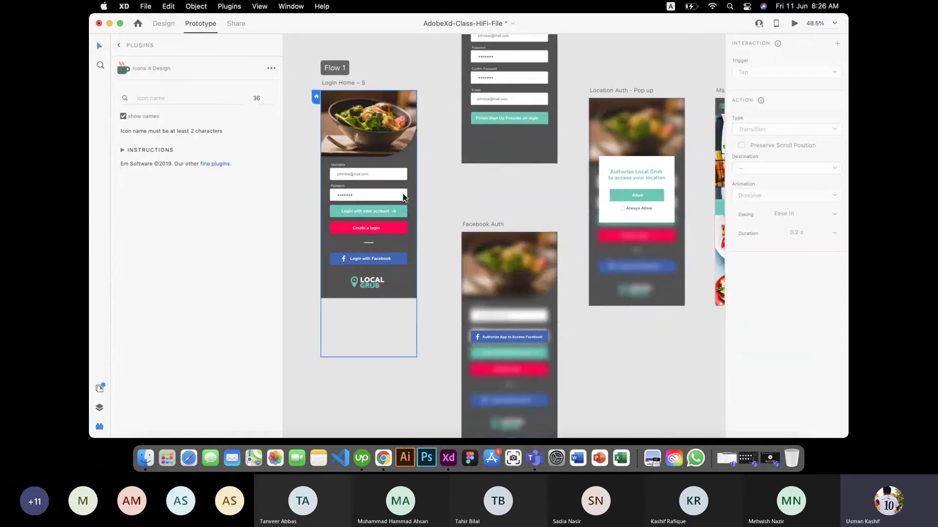
pyautogui.scroll(3, 357, 214)
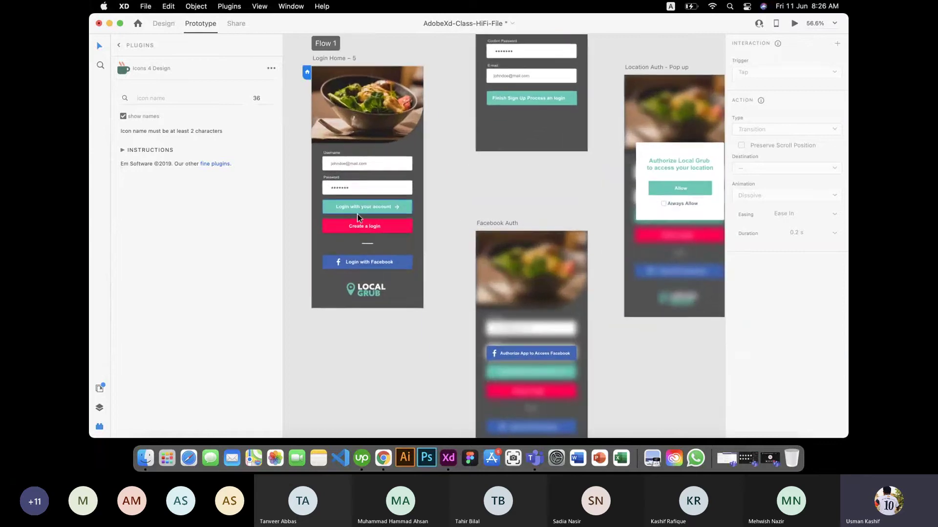
pyautogui.scroll(-2, 358, 217)
pyautogui.hscroll(2, 358, 217)
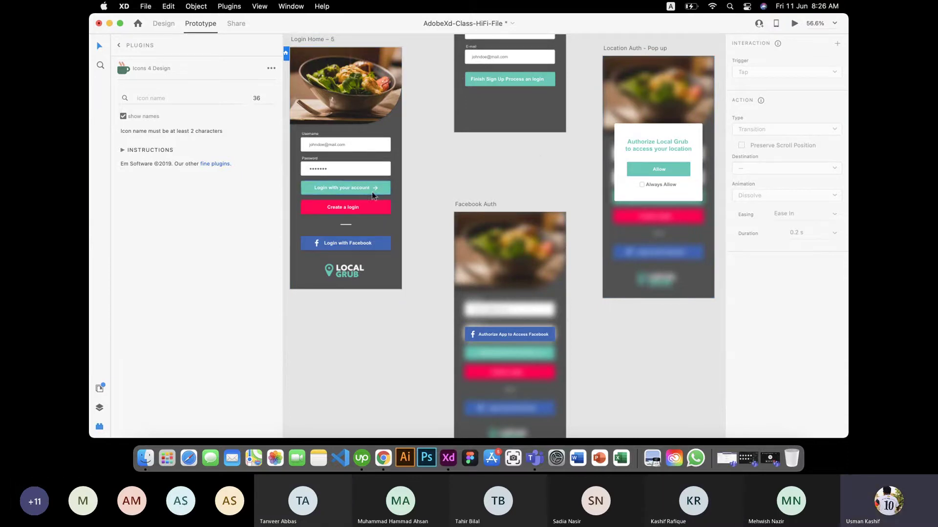
pyautogui.scroll(3, 535, 159)
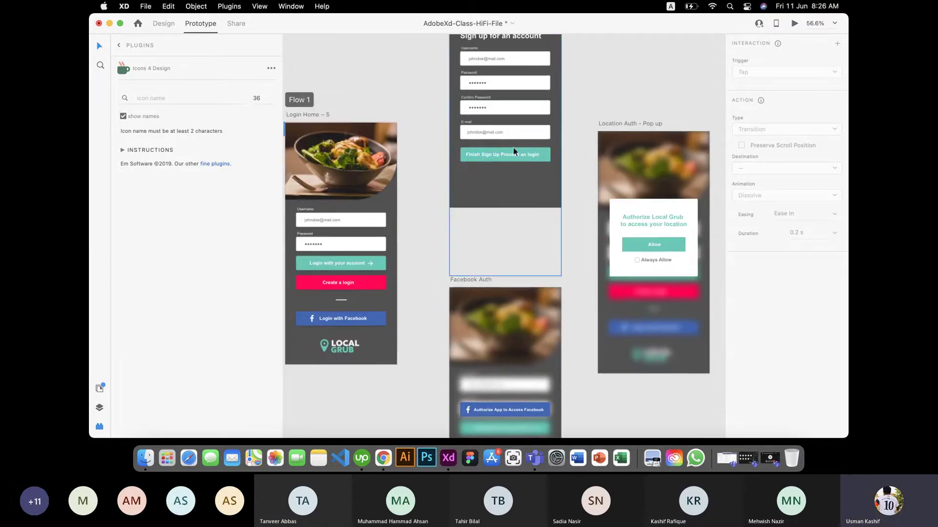
pyautogui.scroll(-1, 432, 199)
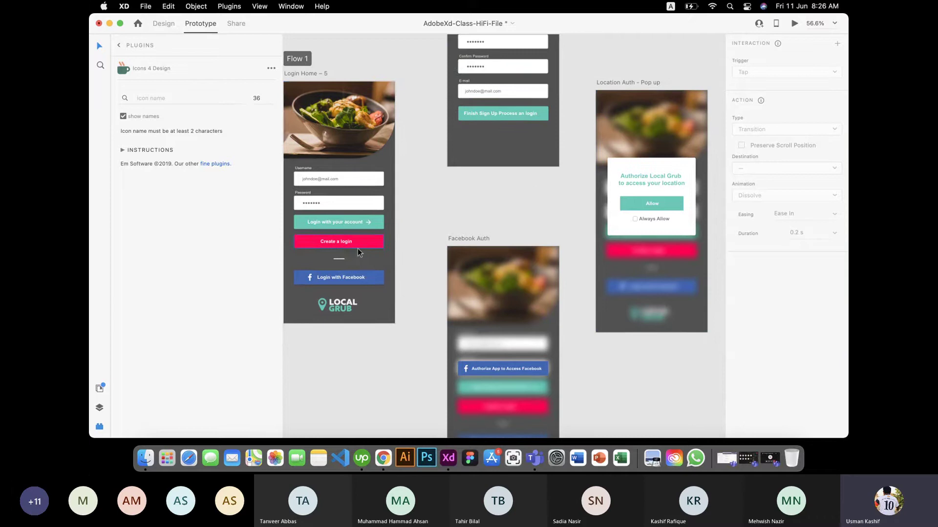
pyautogui.scroll(1, 502, 67)
pyautogui.scroll(2, 502, 64)
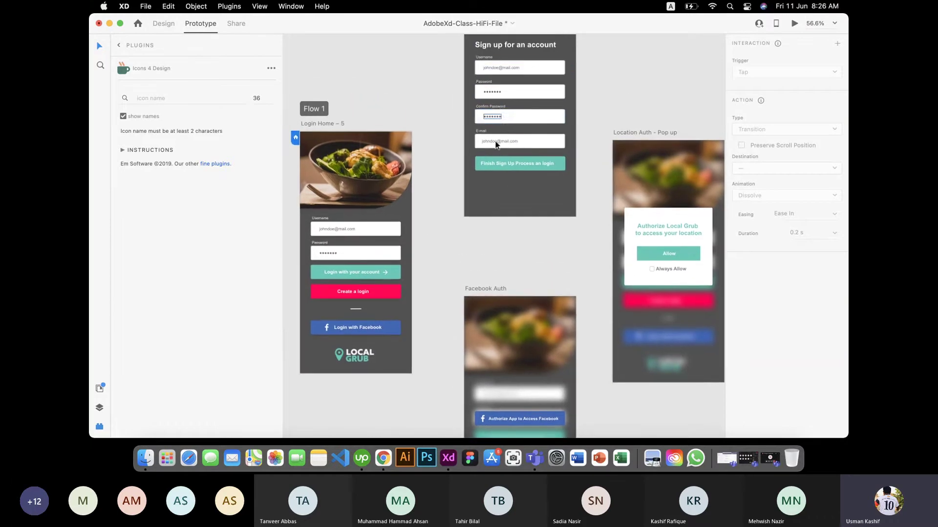
pyautogui.doubleClick(491, 161)
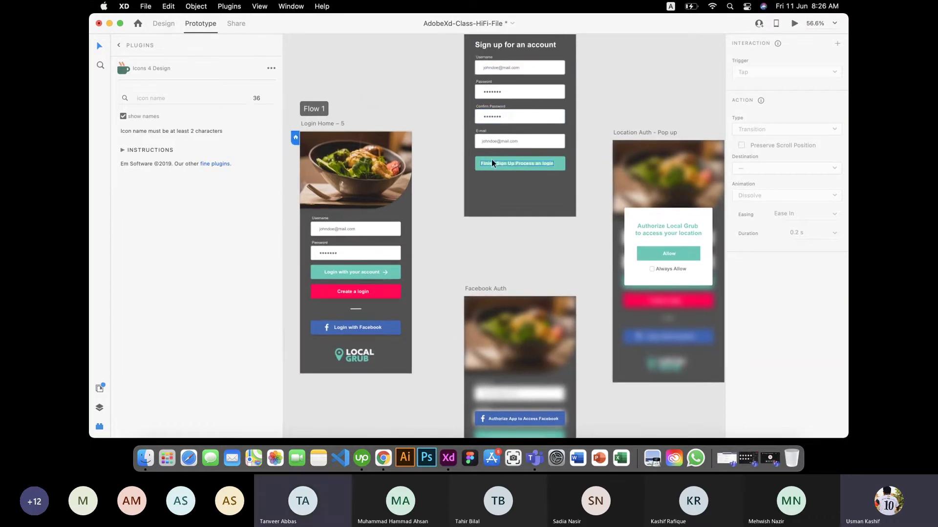
pyautogui.press('Escape')
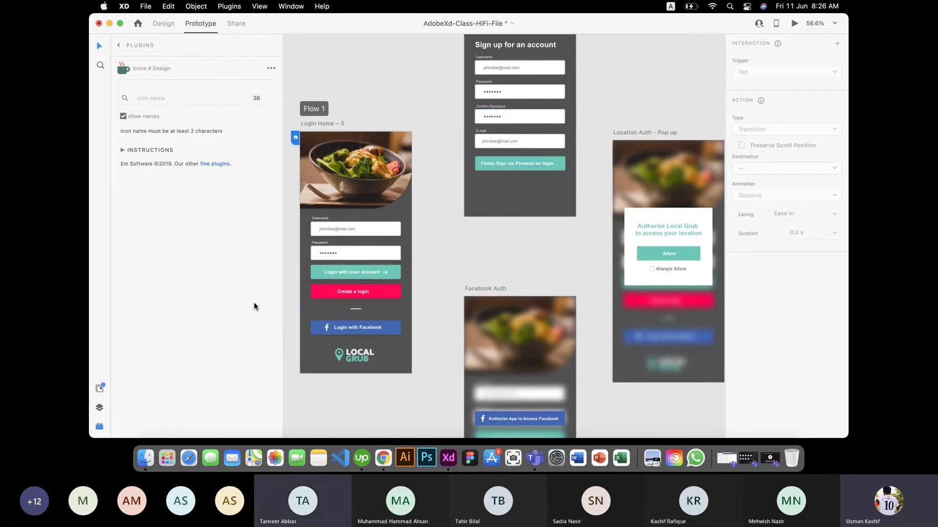
# Link the Login with your account button on Login Home – 5 to the Location Auth - Pop up artboard.
pyautogui.click(397, 273)
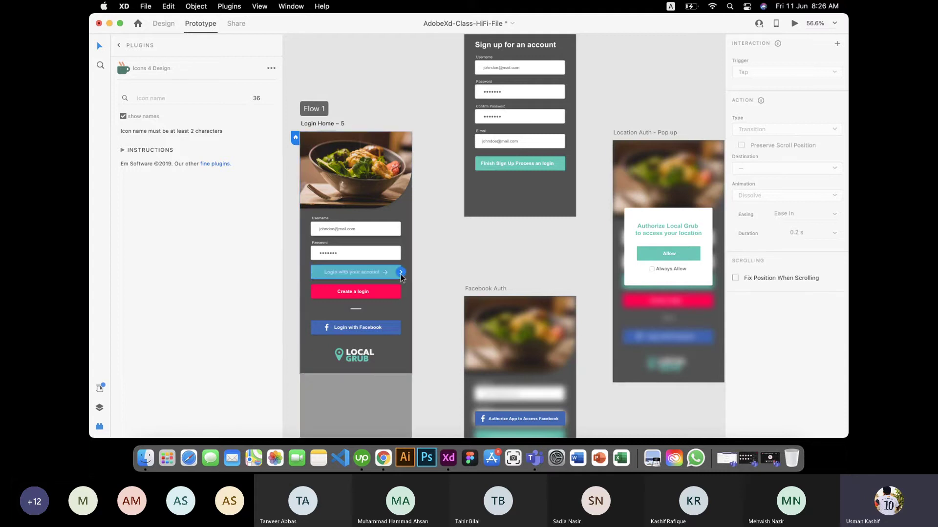
pyautogui.click(401, 273)
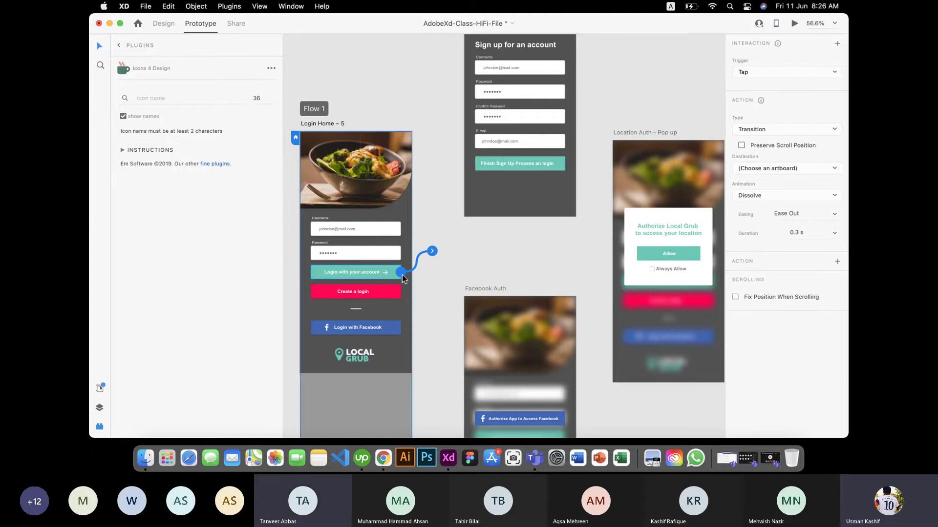
pyautogui.moveTo(402, 279); pyautogui.dragTo(614, 258)
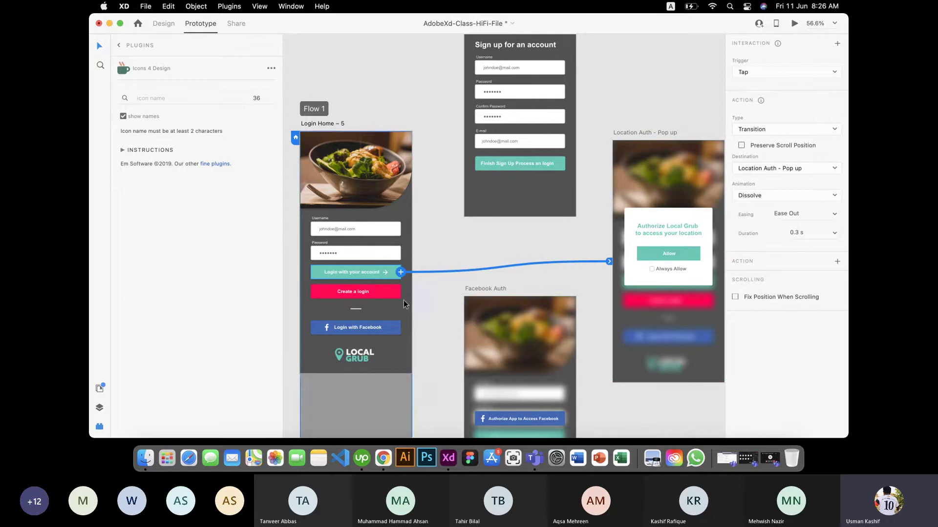
# Link the Create a login button on Login Home – 5 to the Sign in - New Account artboard.
pyautogui.scroll(2, 498, 262)
pyautogui.scroll(1, 499, 262)
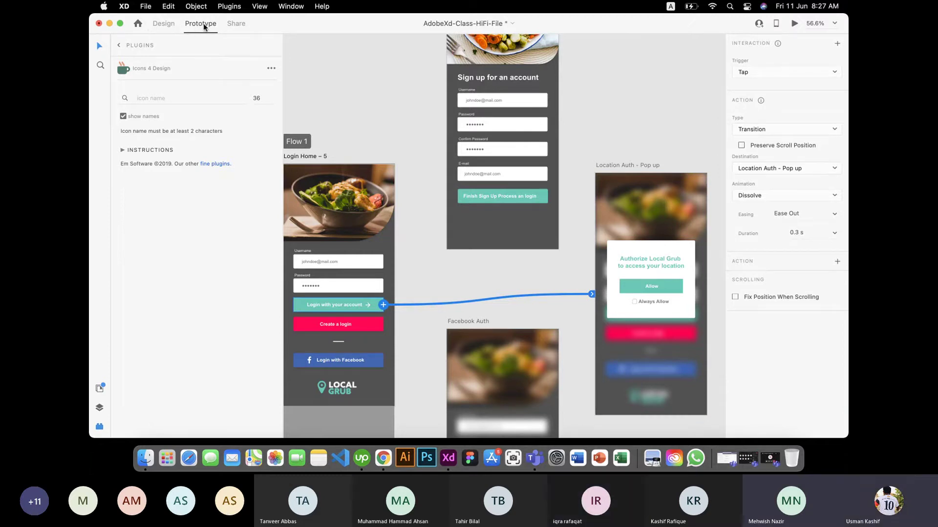
pyautogui.click(164, 24)
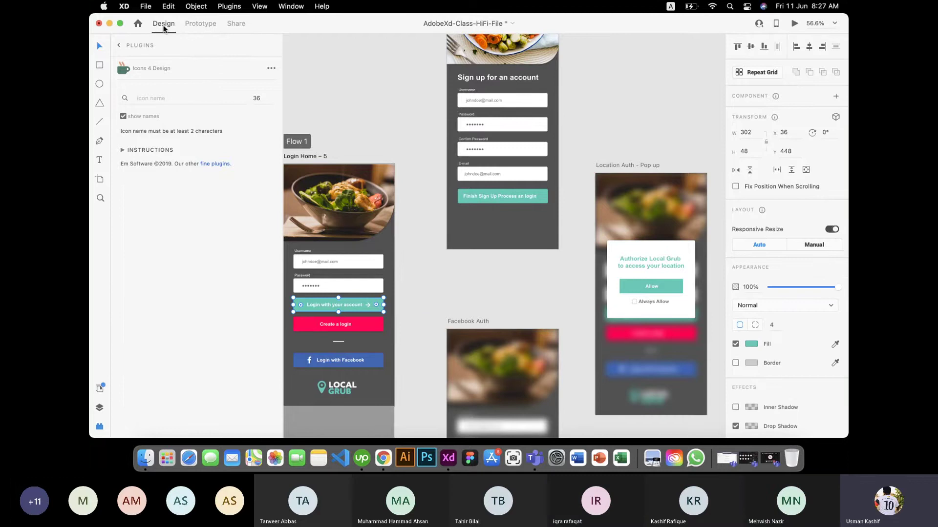
pyautogui.click(201, 24)
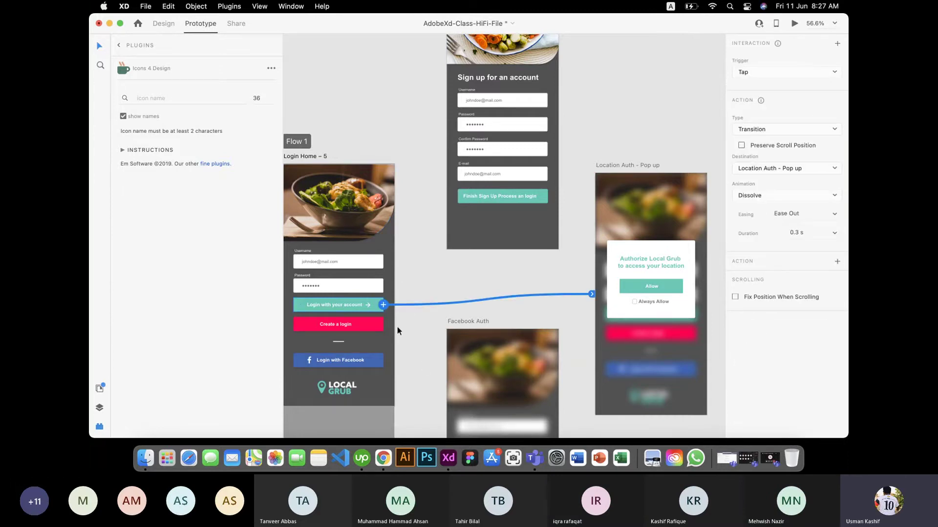
pyautogui.click(374, 325)
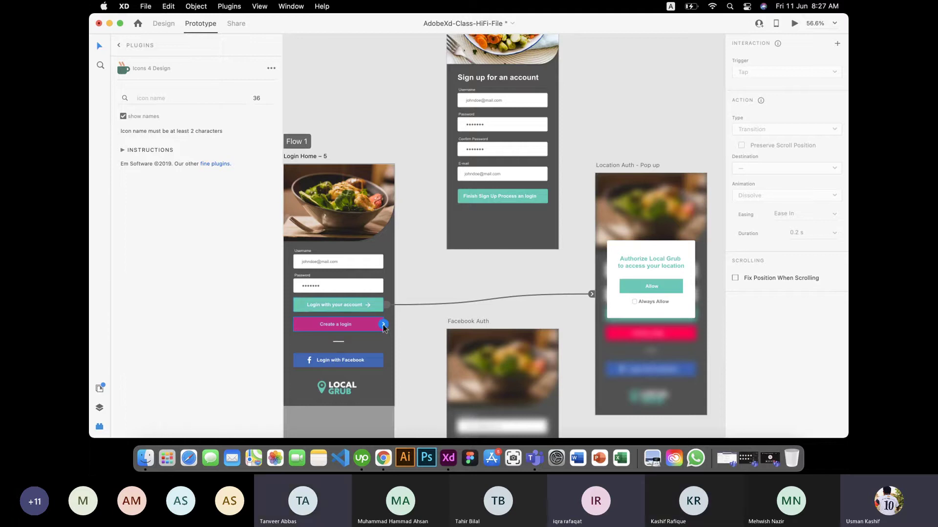
pyautogui.moveTo(383, 324); pyautogui.dragTo(448, 148)
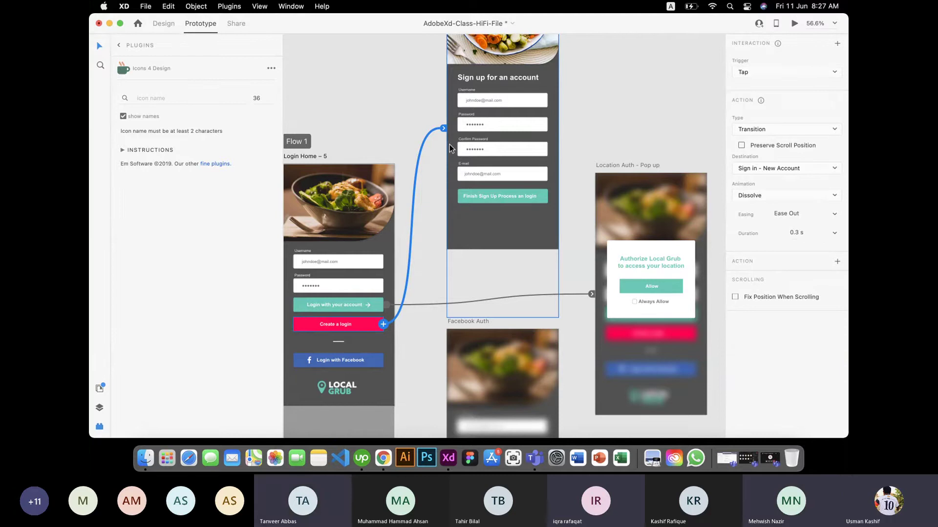
# Keep Tap as the Create a login link's trigger and set its transition animation to Slide Left.
pyautogui.click(774, 72)
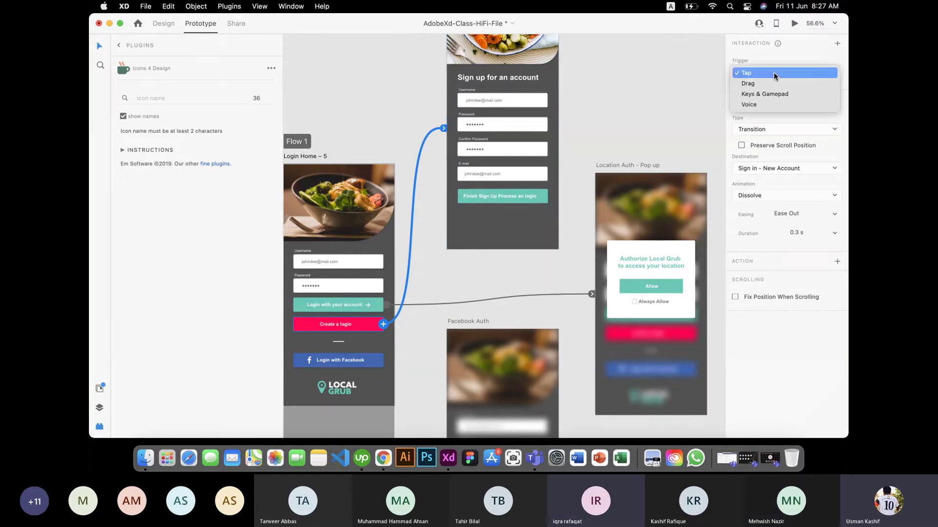
pyautogui.click(765, 76)
pyautogui.click(760, 74)
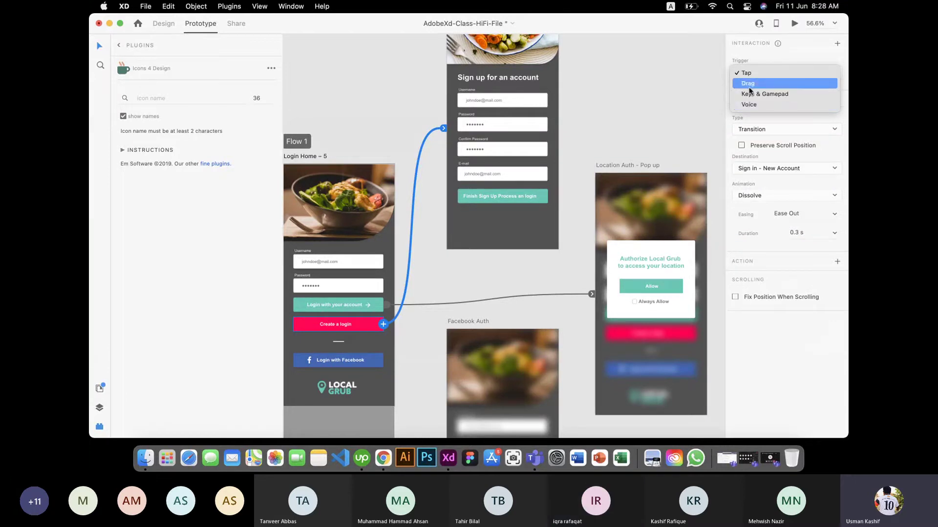
pyautogui.click(748, 73)
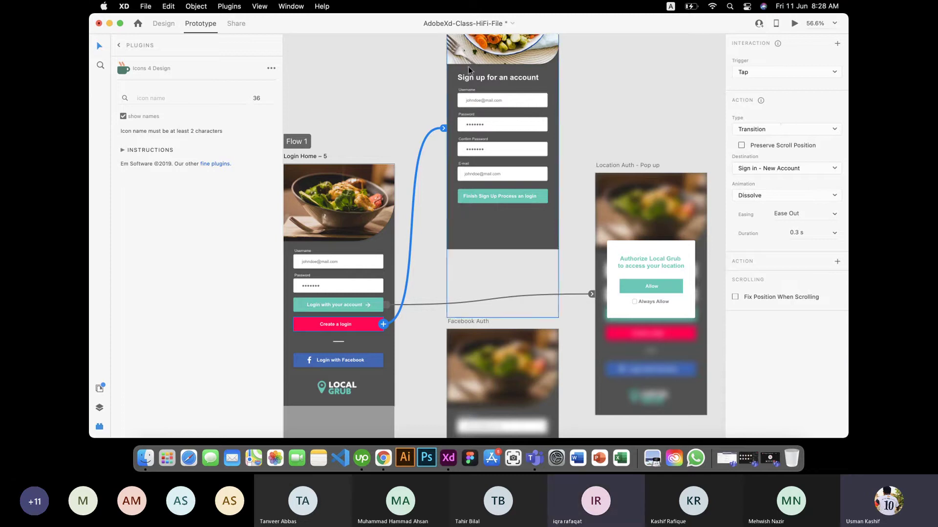
pyautogui.click(774, 196)
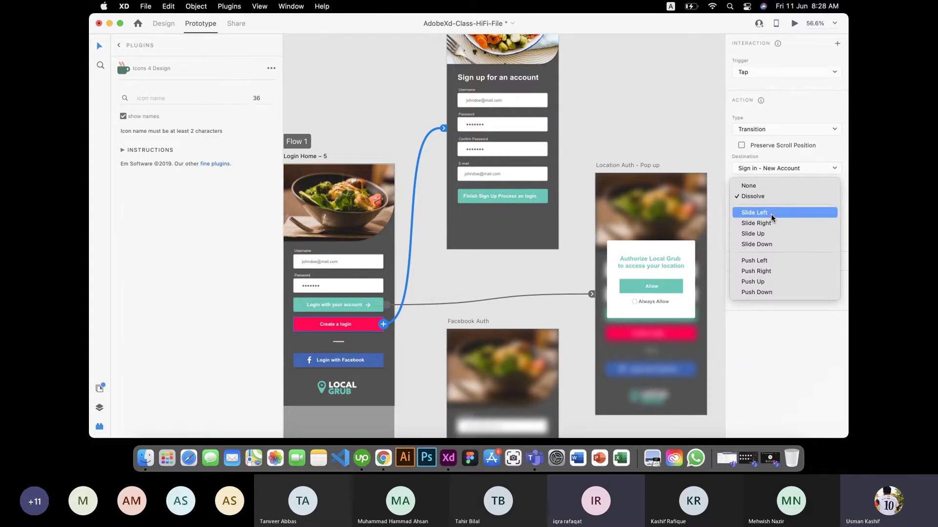
pyautogui.click(771, 214)
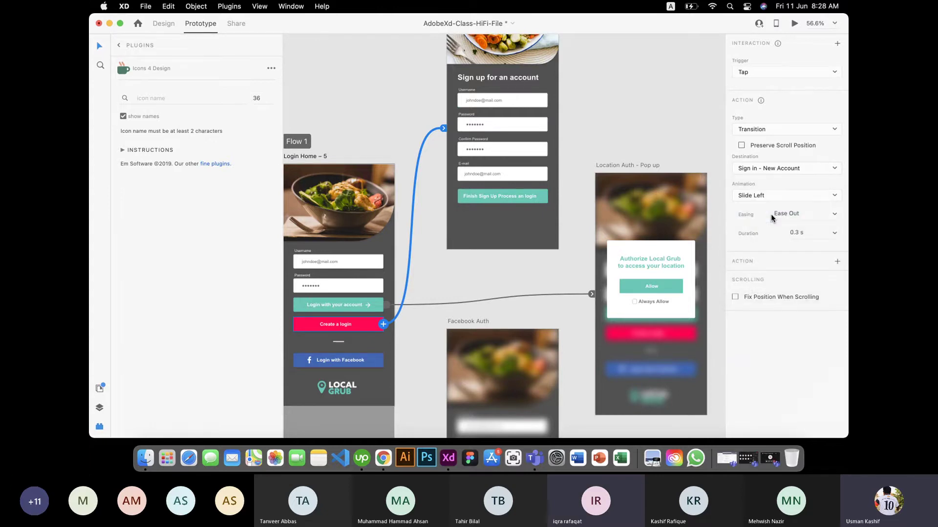
# Preview the prototype and test that Create a login opens the sign-up screen.
pyautogui.click(794, 26)
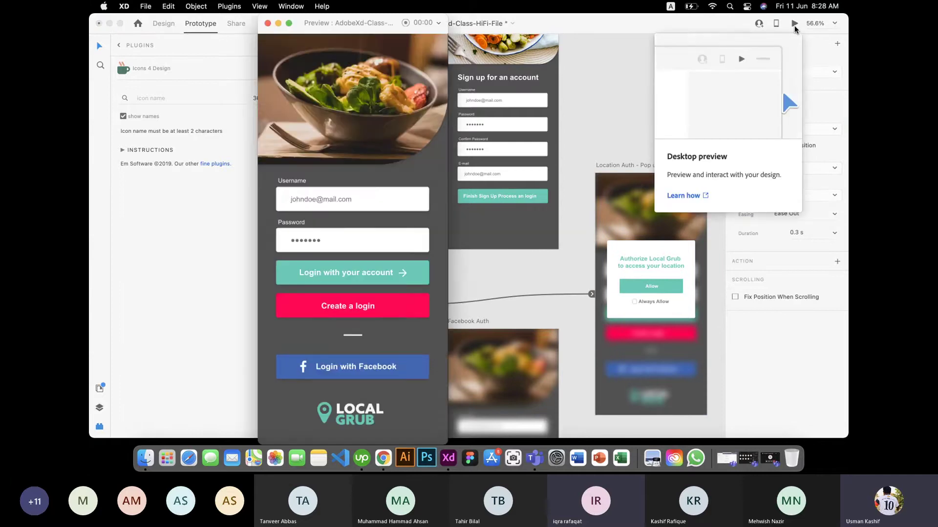
pyautogui.click(397, 308)
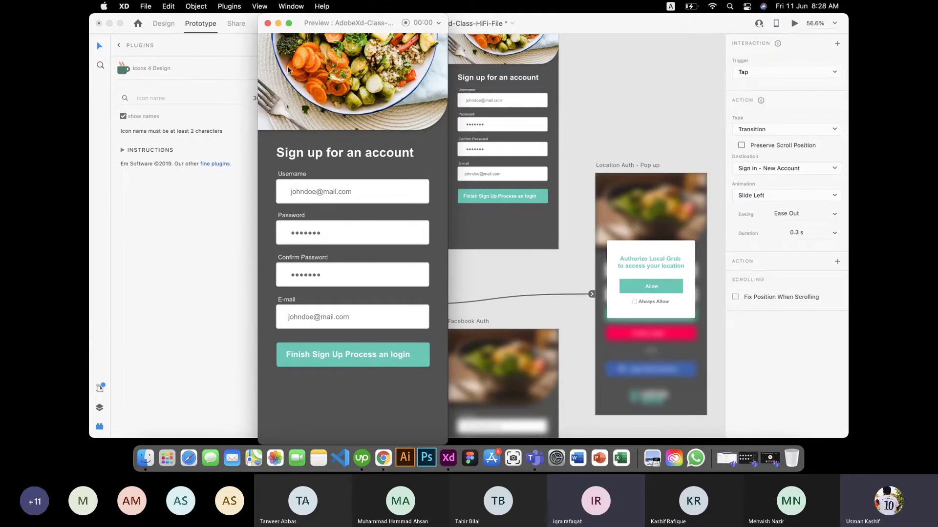
pyautogui.click(267, 23)
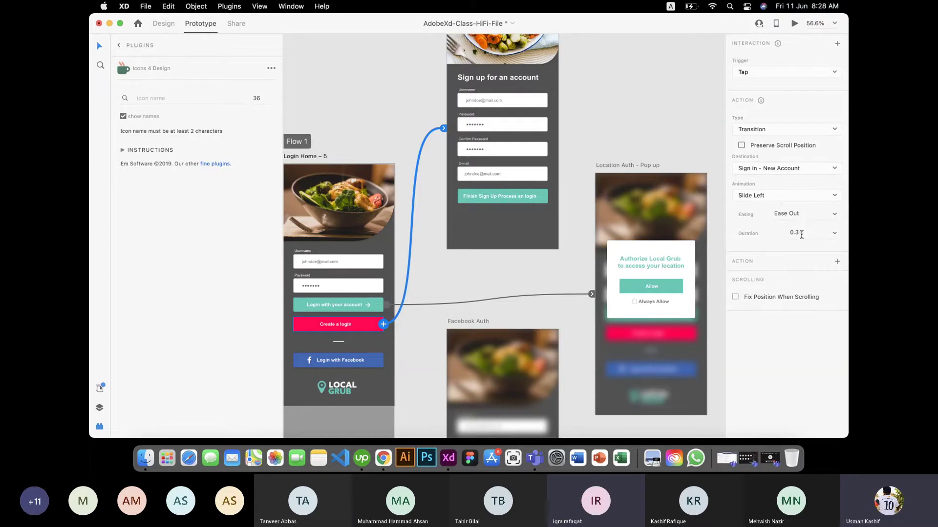
# Set the Create a login link's duration to 0.4 s and its animation to Slide Up.
pyautogui.click(835, 233)
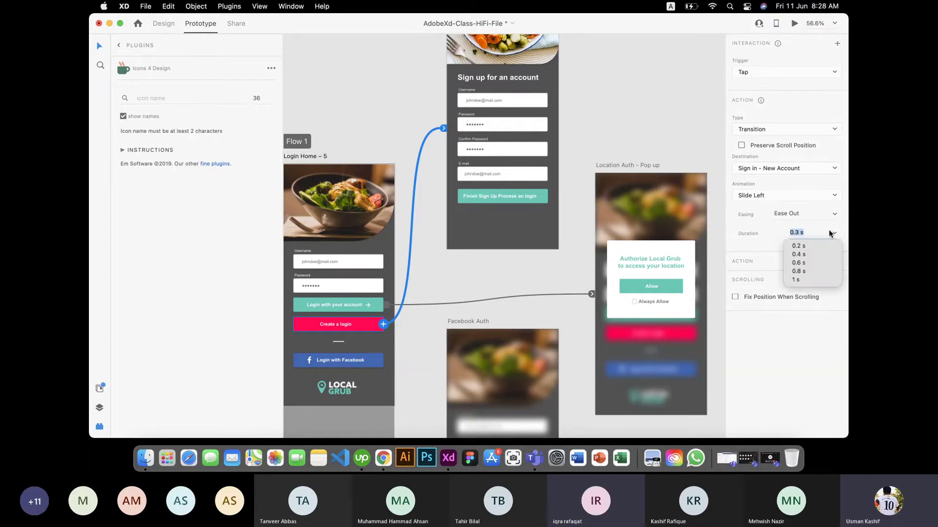
pyautogui.click(799, 255)
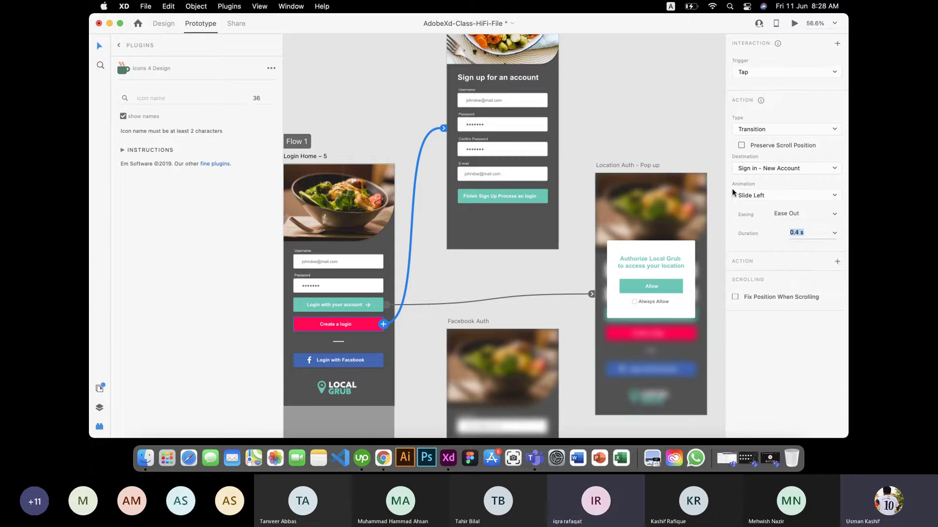
pyautogui.click(745, 196)
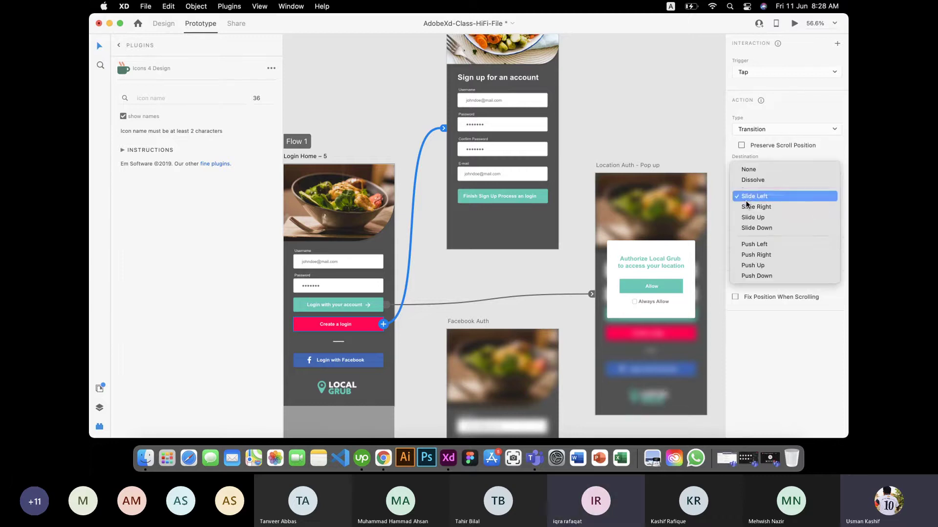
pyautogui.click(760, 227)
pyautogui.click(668, 123)
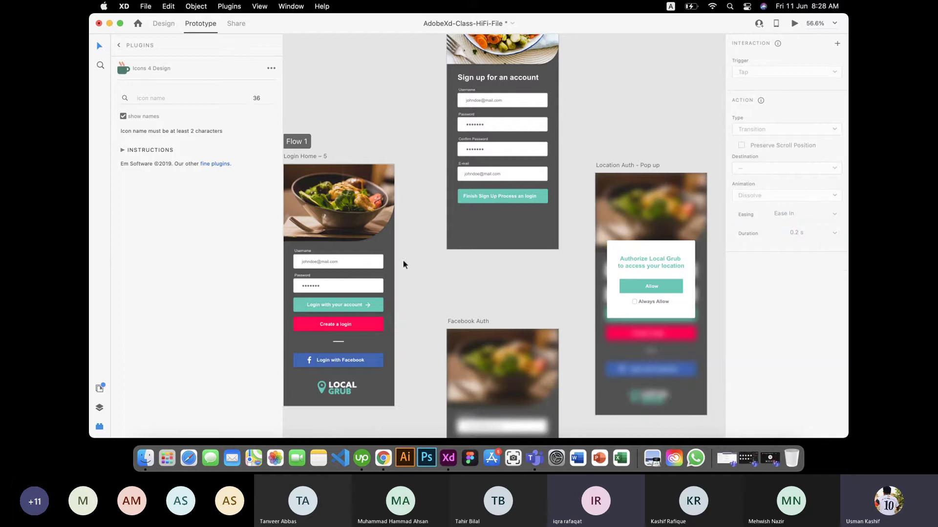
# Link the Login with Facebook button on Login Home – 5 to the Facebook Auth artboard.
pyautogui.scroll(-5, 383, 308)
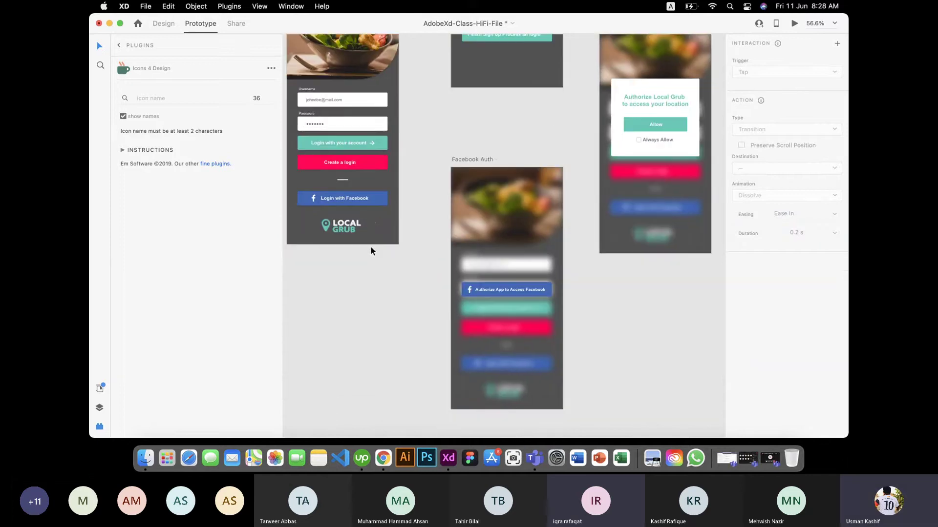
pyautogui.click(380, 200)
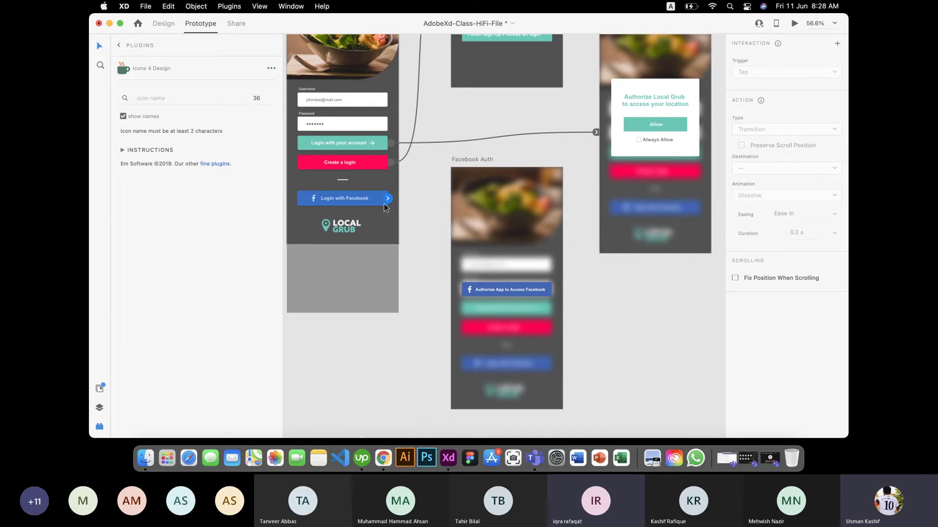
pyautogui.moveTo(388, 198); pyautogui.dragTo(461, 248)
# Link both the sign-up screen's Finish Sign Up button and Facebook Auth's Authorize App to Access Facebook button to the Location Auth - Pop up artboard.
pyautogui.scroll(4, 463, 263)
pyautogui.hscroll(3, 463, 264)
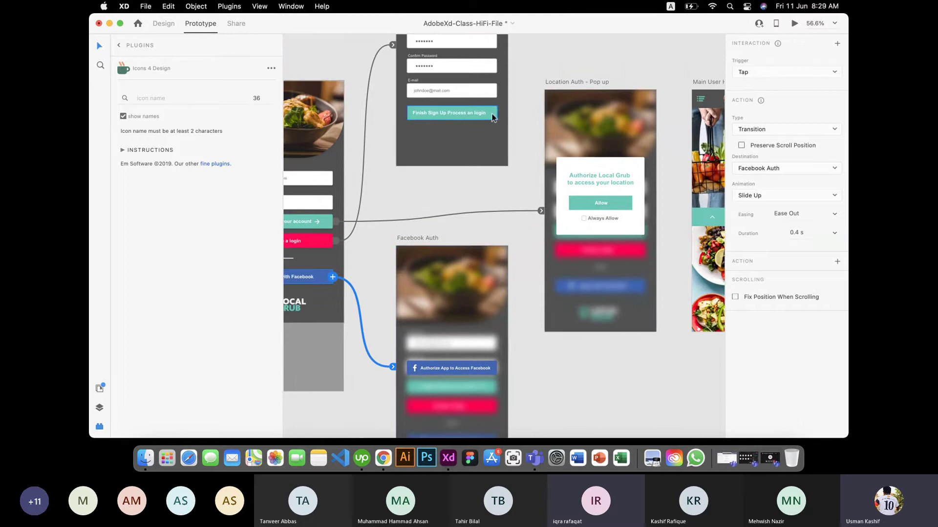
pyautogui.click(492, 116)
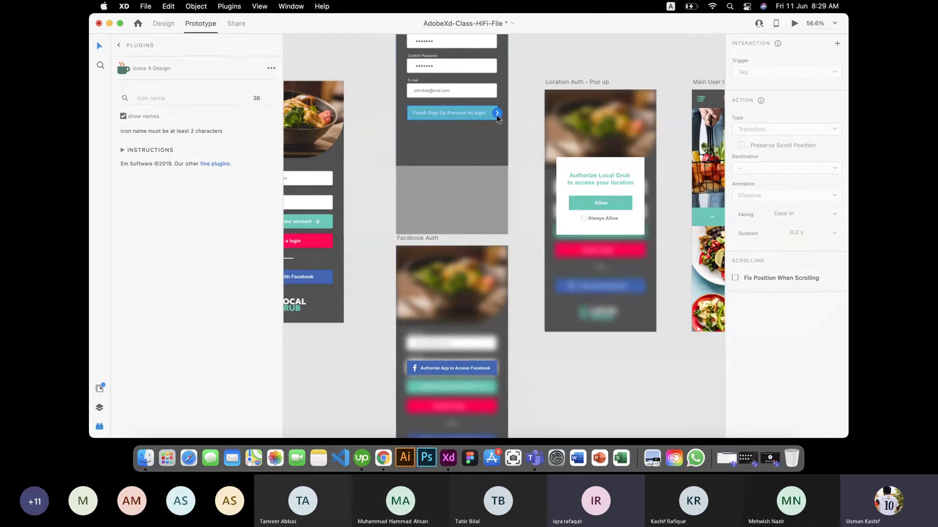
pyautogui.moveTo(496, 115); pyautogui.dragTo(547, 188)
pyautogui.scroll(-3, 455, 271)
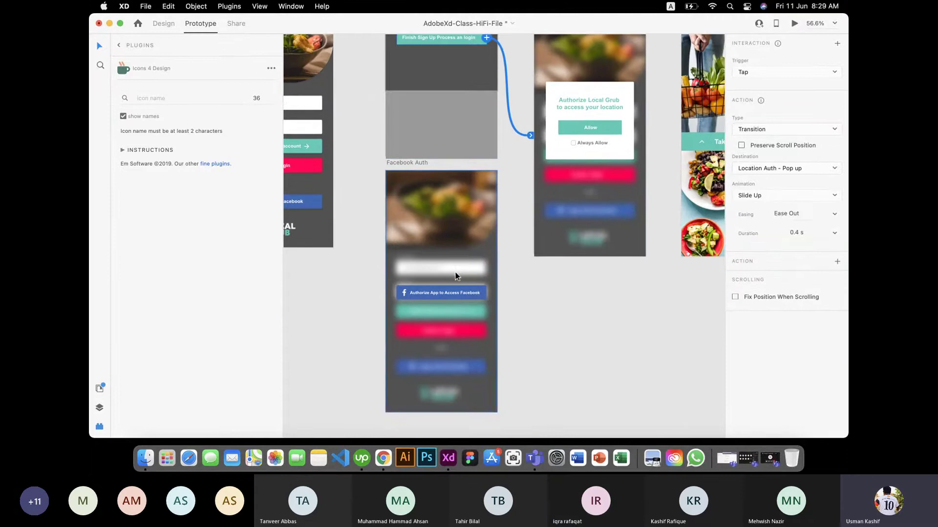
pyautogui.click(483, 292)
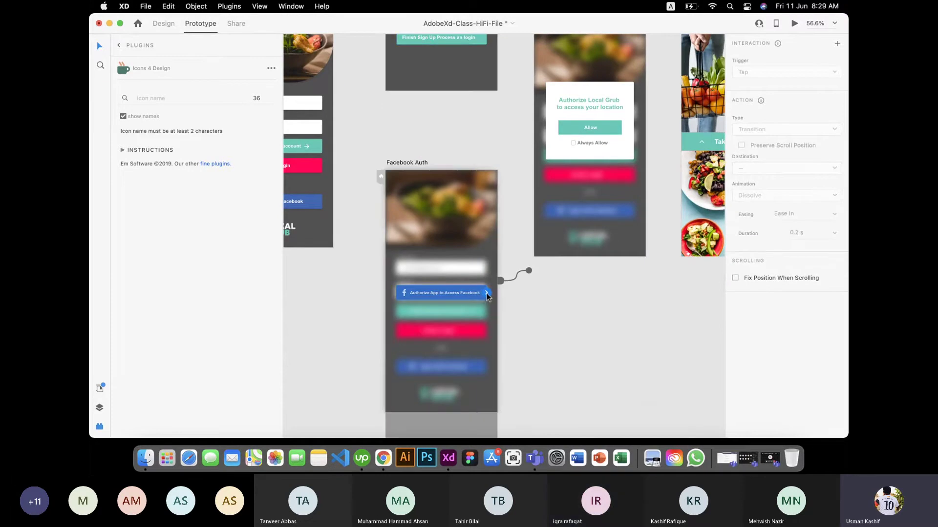
pyautogui.moveTo(486, 293); pyautogui.dragTo(538, 201)
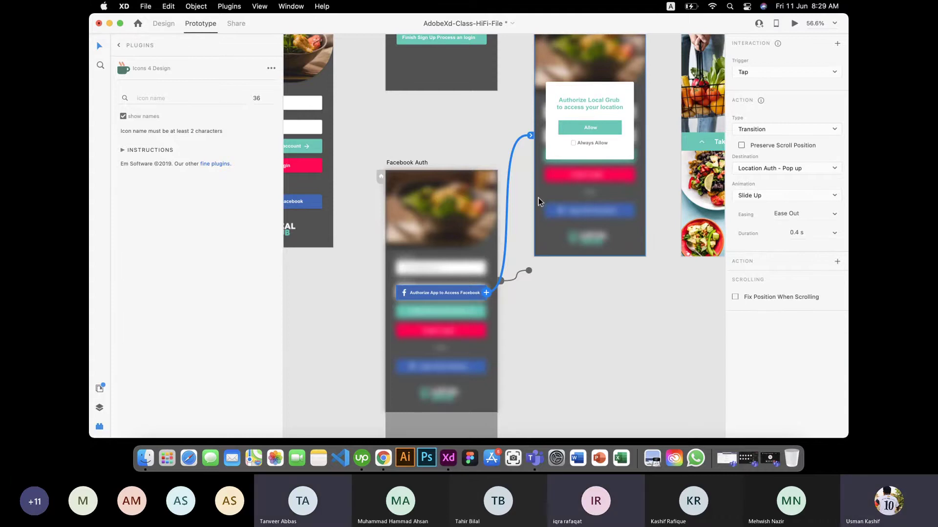
# Link the Allow button on the Location Auth - Pop up artboard to the Main User Home Screen artboard.
pyautogui.hscroll(5, 538, 198)
pyautogui.scroll(4, 538, 198)
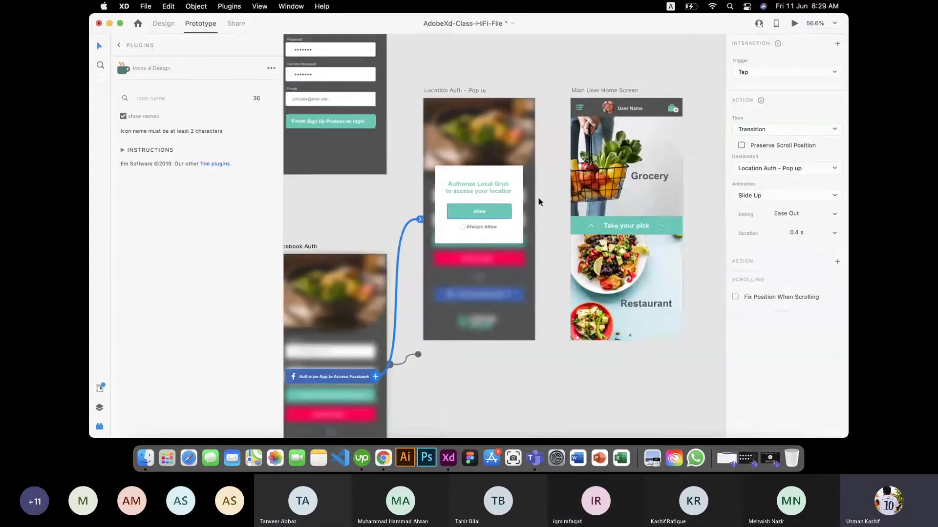
pyautogui.click(501, 218)
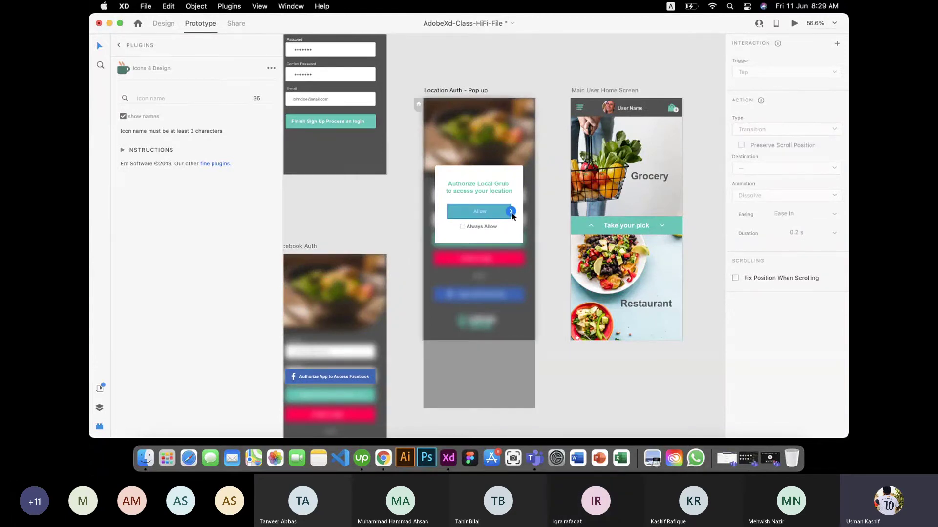
pyautogui.moveTo(511, 211); pyautogui.dragTo(583, 205)
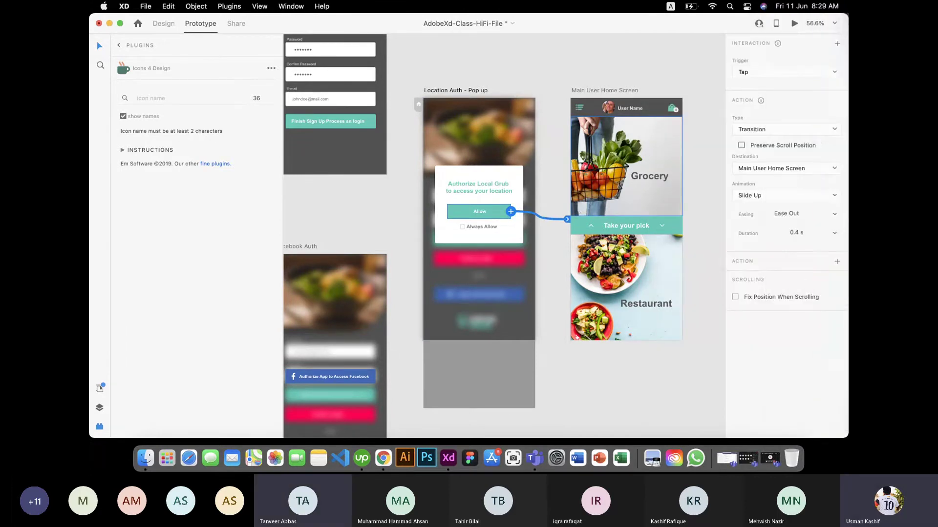
# Link the whole Restaurant image area on the Main User Home Screen to the Rest Main artboard.
pyautogui.scroll(-5, 576, 203)
pyautogui.hscroll(8, 576, 203)
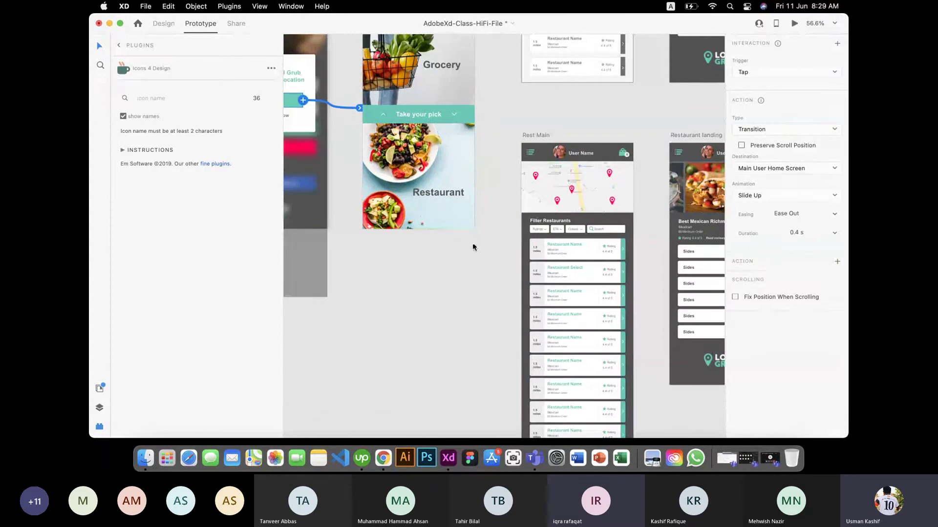
pyautogui.click(444, 214)
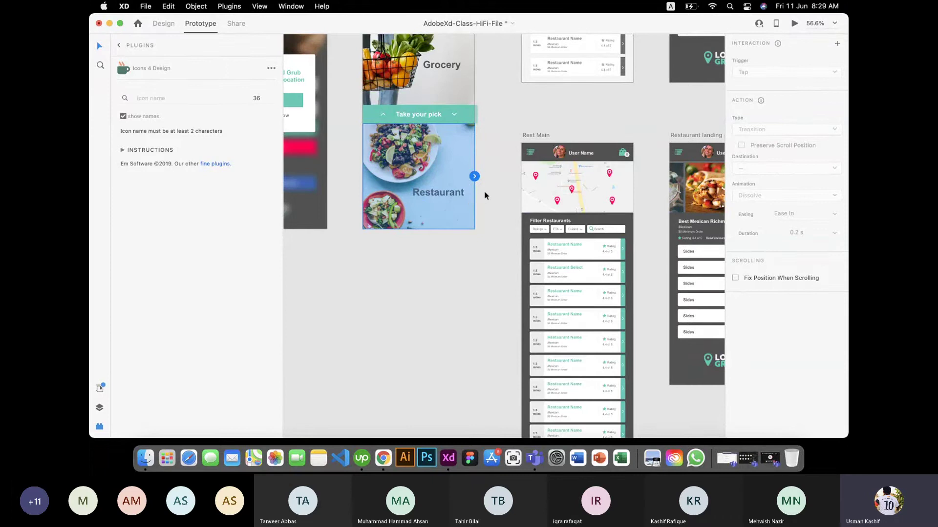
pyautogui.click(437, 196)
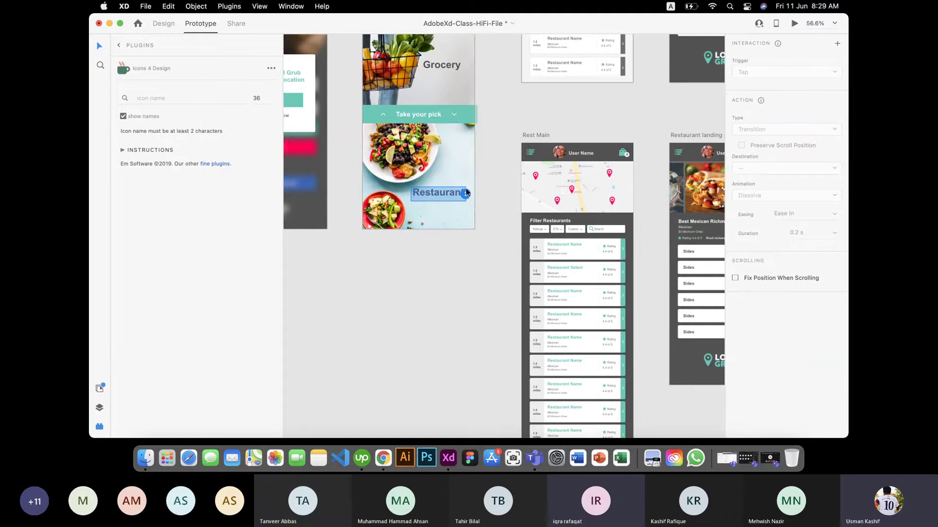
pyautogui.click(458, 170)
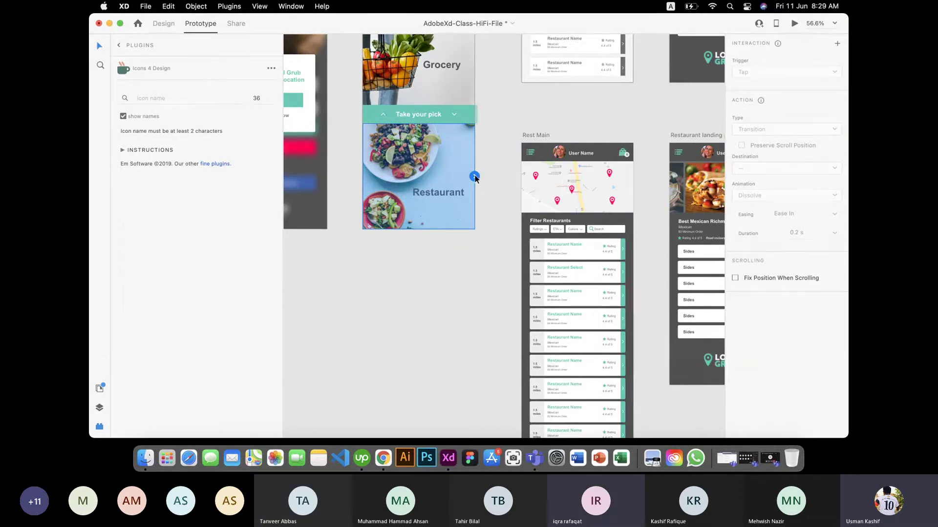
pyautogui.moveTo(475, 176); pyautogui.dragTo(525, 240)
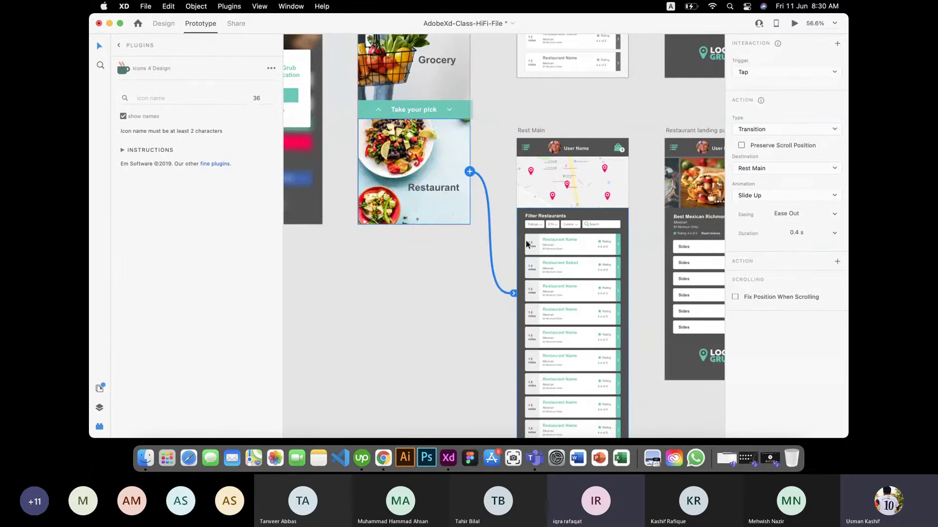
# Link the restaurant list on the Rest Main artboard to the Restaurant landing page artboard.
pyautogui.scroll(-4, 525, 241)
pyautogui.hscroll(6, 526, 240)
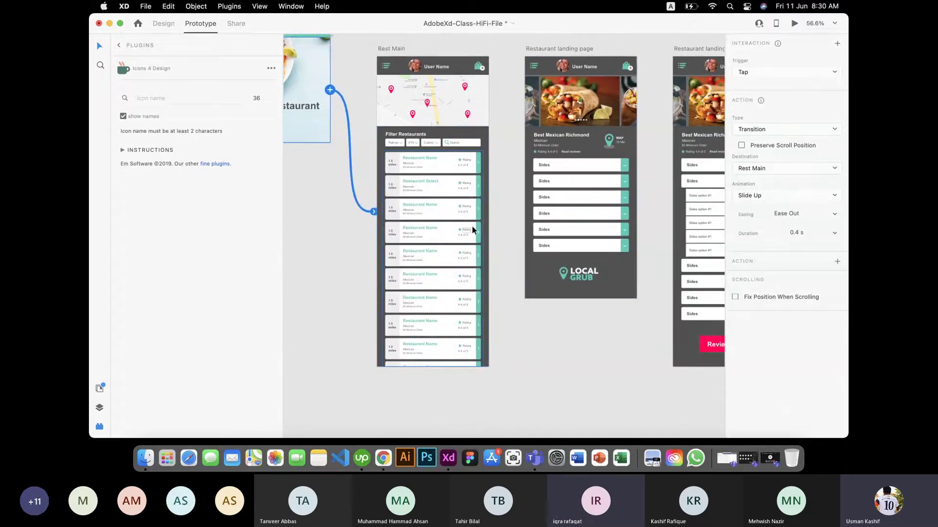
pyautogui.click(472, 230)
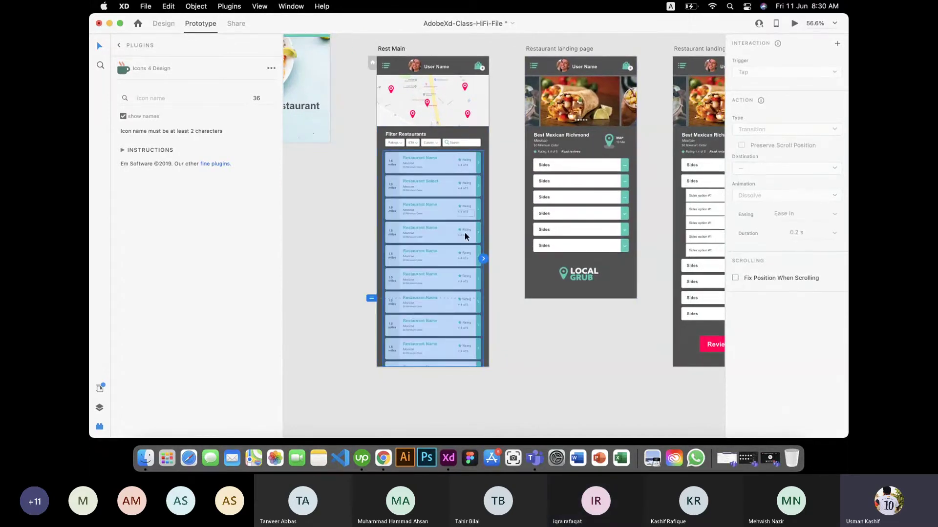
pyautogui.moveTo(483, 259); pyautogui.dragTo(531, 194)
# Link the second Sides row on Restaurant landing page to Restaurant landing page Expand Menu, and link that row there back to Restaurant landing page.
pyautogui.hscroll(5, 508, 188)
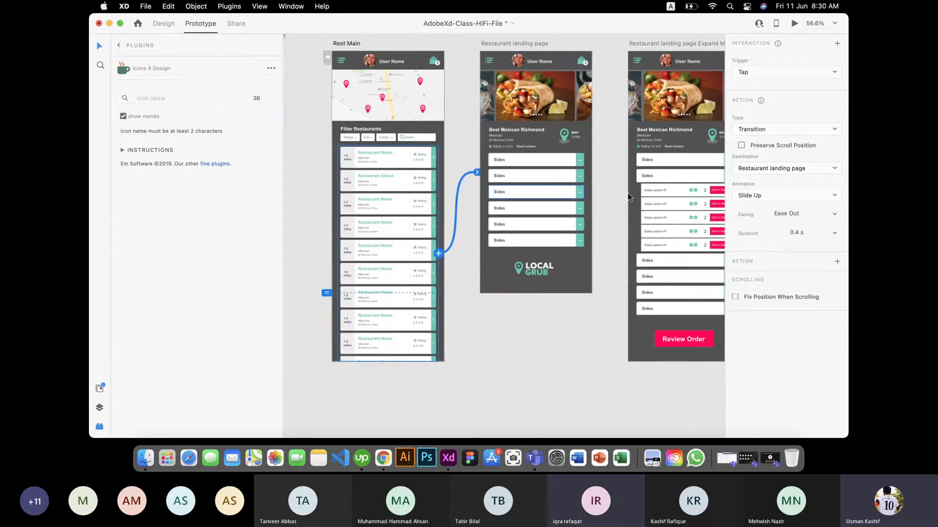
pyautogui.click(503, 179)
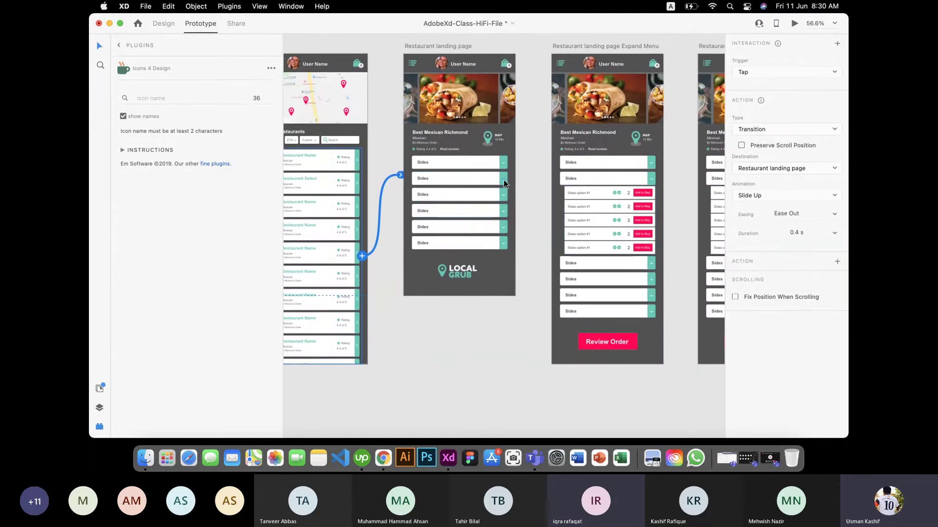
pyautogui.moveTo(505, 177); pyautogui.dragTo(531, 222)
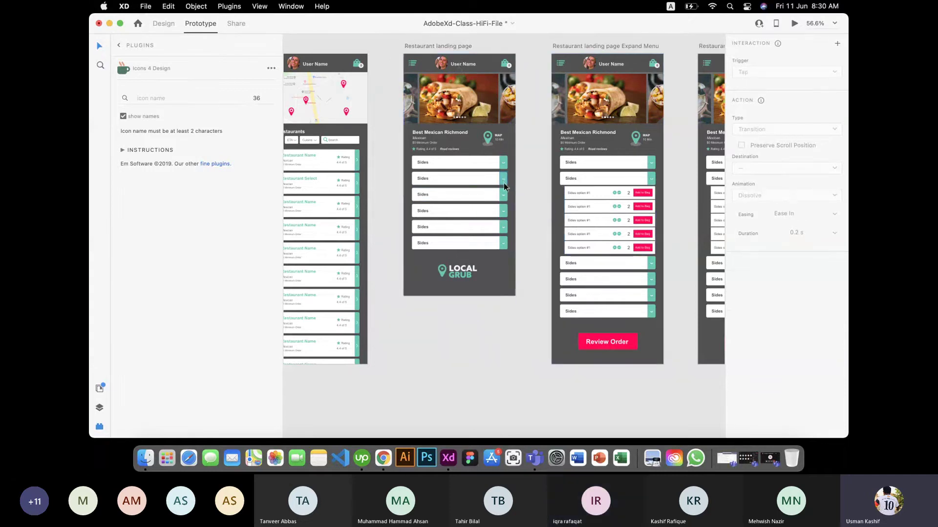
pyautogui.click(503, 183)
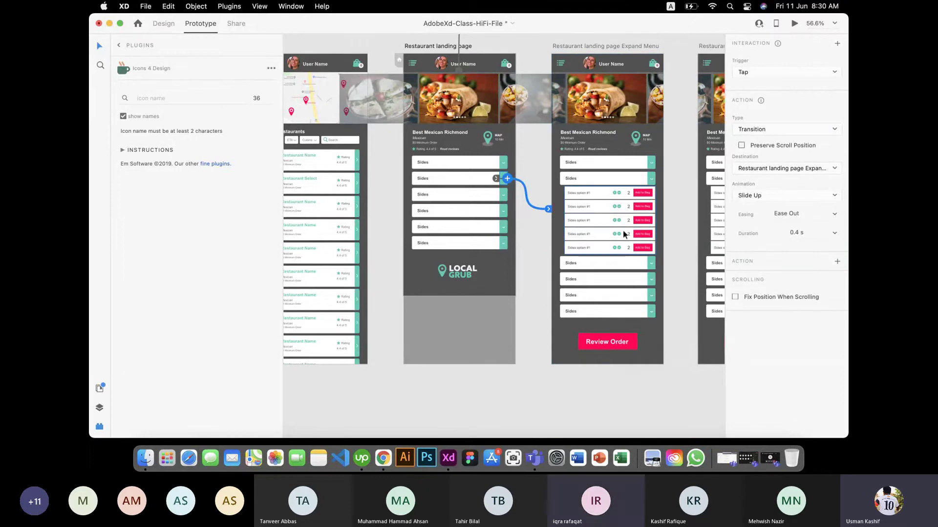
pyautogui.click(654, 179)
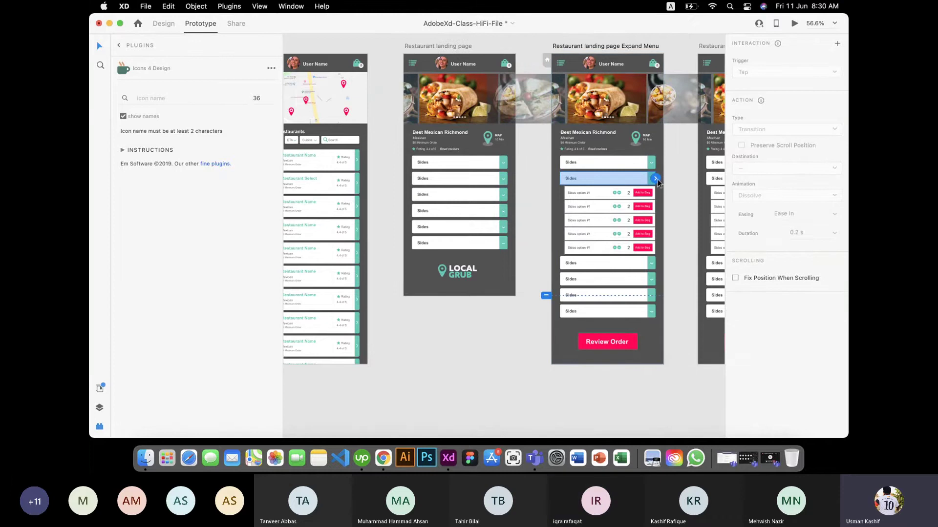
pyautogui.moveTo(655, 178); pyautogui.dragTo(506, 142)
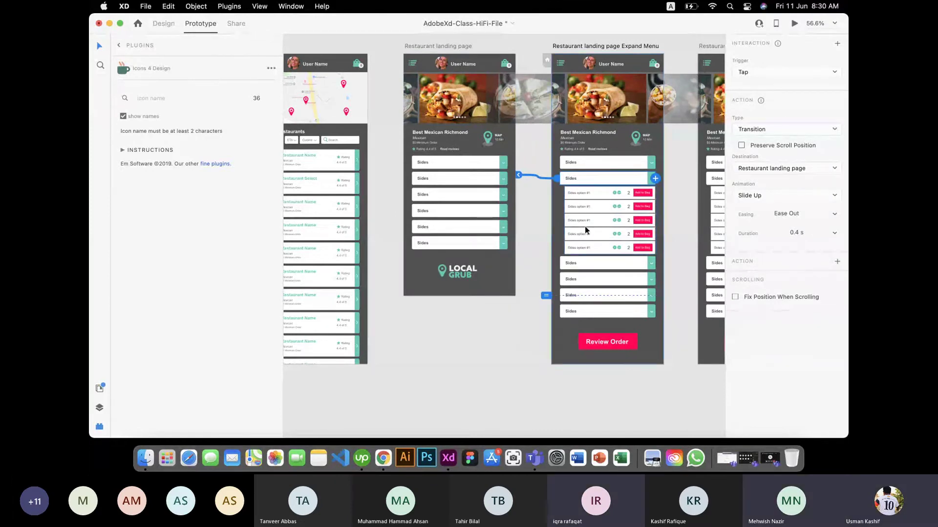
# Link the expanded Sides options list on the Expand Menu artboard to the Restaurant landing Adding to Cart artboard beside it.
pyautogui.hscroll(5, 584, 227)
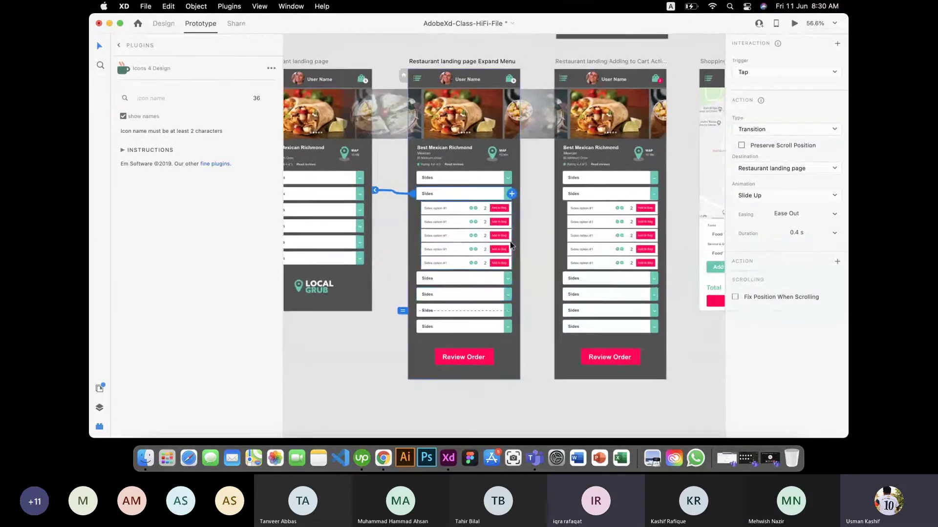
pyautogui.hscroll(3, 531, 274)
pyautogui.scroll(1, 532, 274)
pyautogui.click(449, 237)
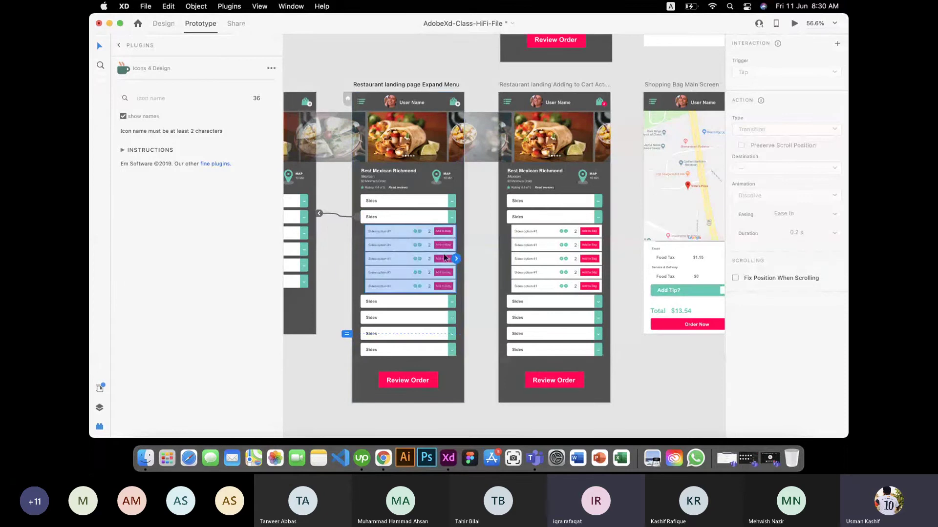
pyautogui.moveTo(457, 258); pyautogui.dragTo(509, 256)
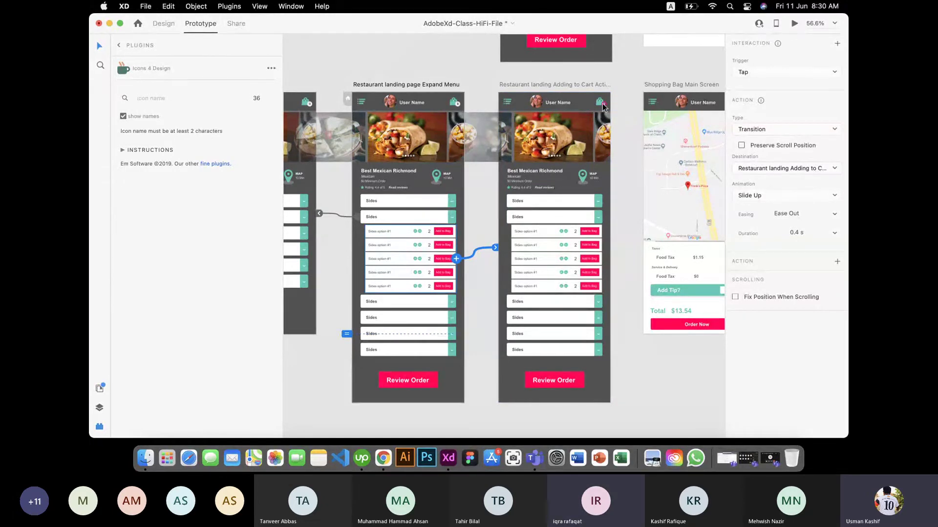
# Examine the Restaurant landing Adding to Cart Action artboards, their bag icon counters, the Shopping Bag screens and the available interaction triggers.
pyautogui.hscroll(3, 604, 107)
pyautogui.scroll(2, 604, 106)
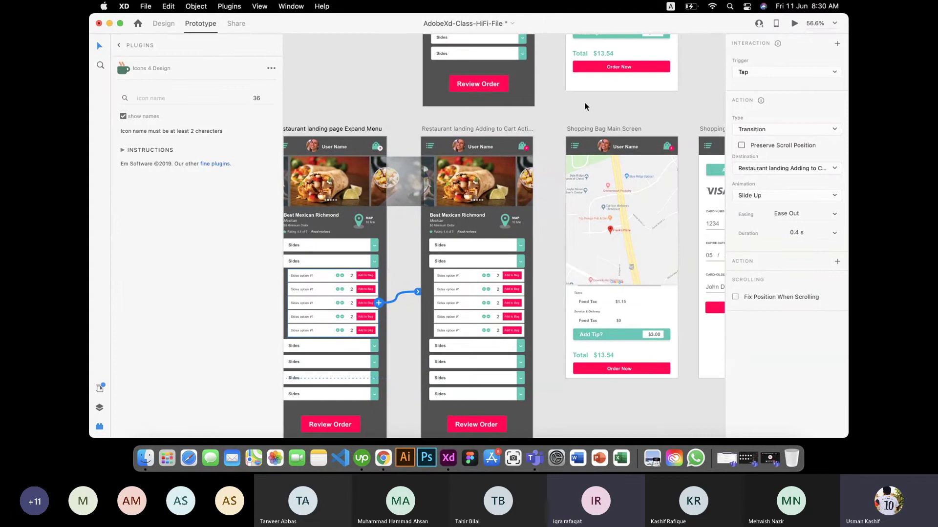
pyautogui.scroll(-5, 585, 102)
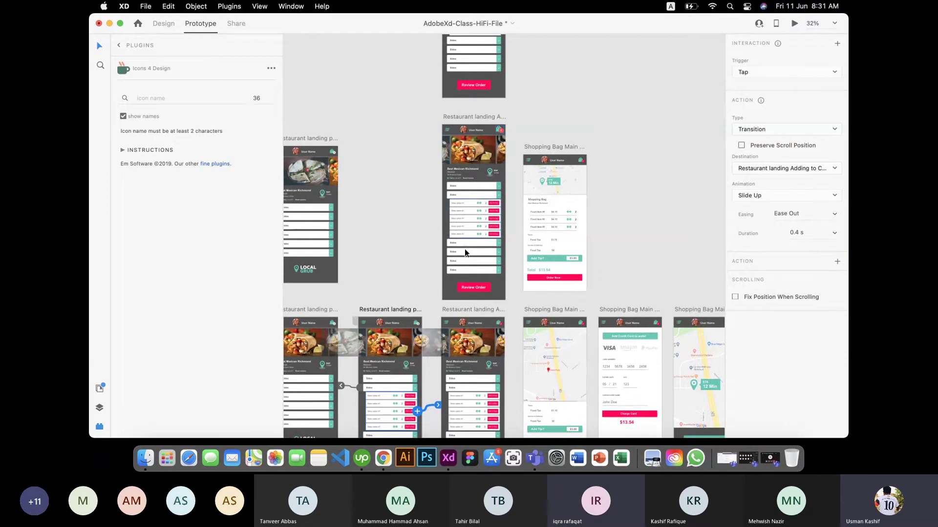
pyautogui.scroll(-3, 464, 248)
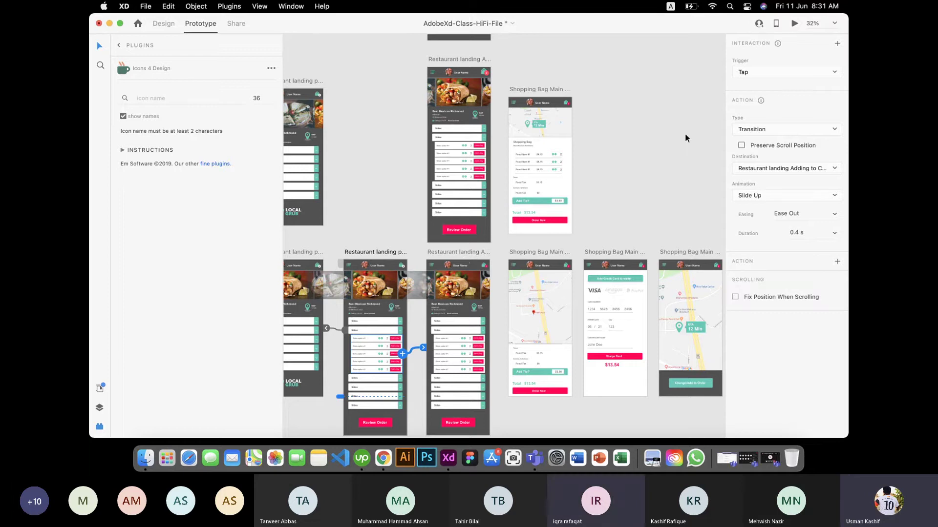
pyautogui.click(771, 74)
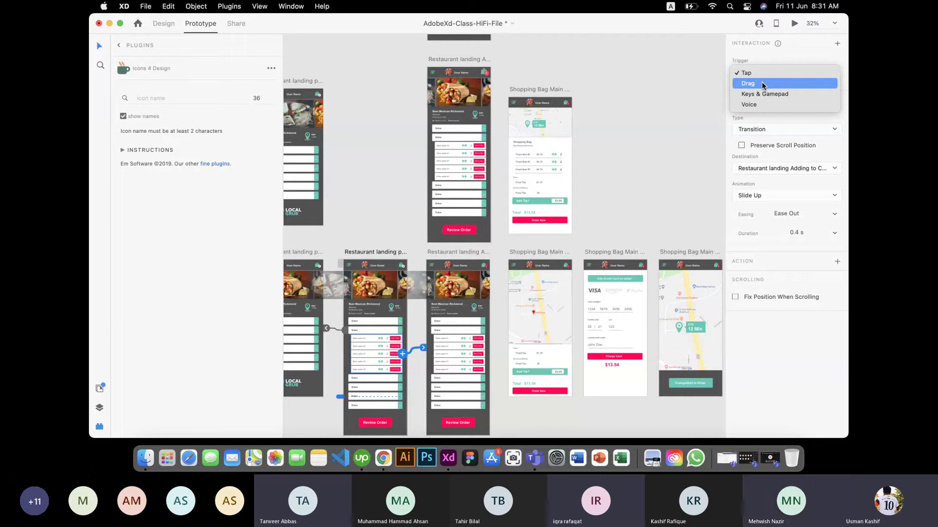
pyautogui.click(398, 124)
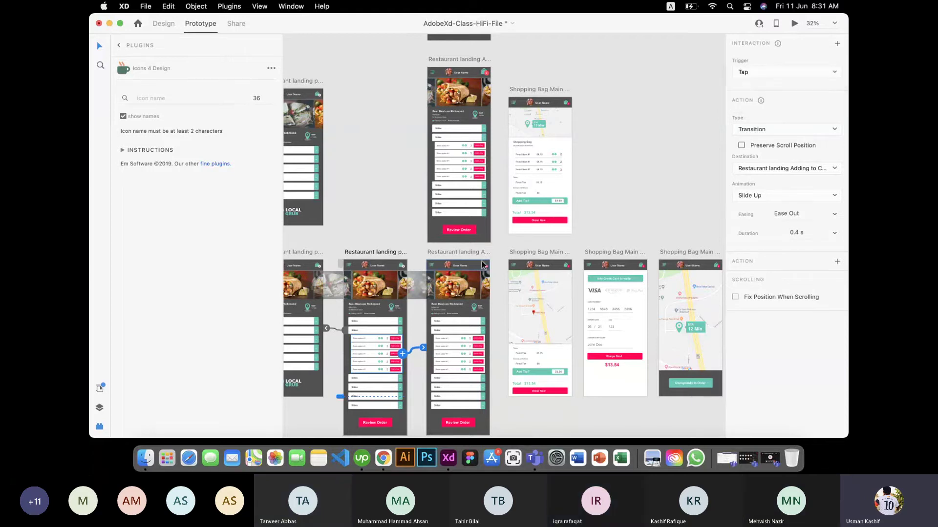
pyautogui.scroll(5, 481, 263)
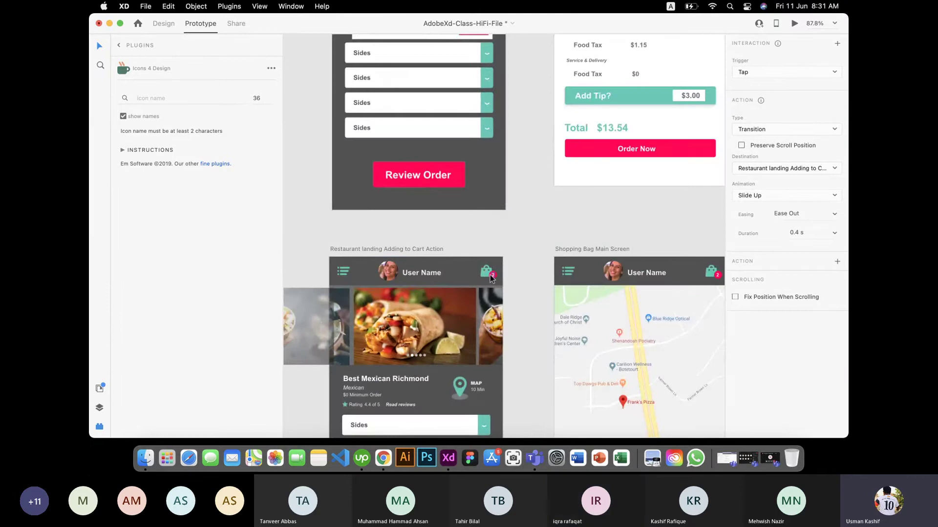
pyautogui.scroll(4, 490, 276)
pyautogui.scroll(-6, 490, 276)
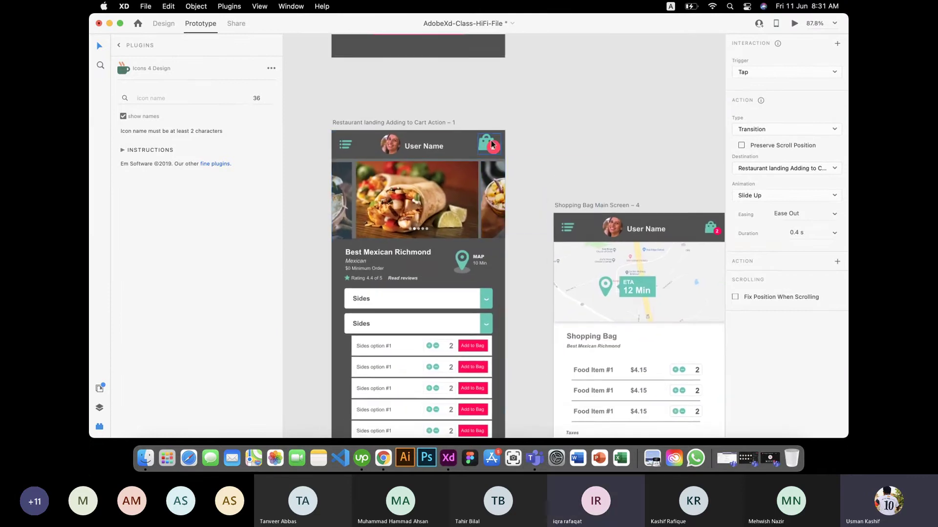
pyautogui.scroll(15, 491, 144)
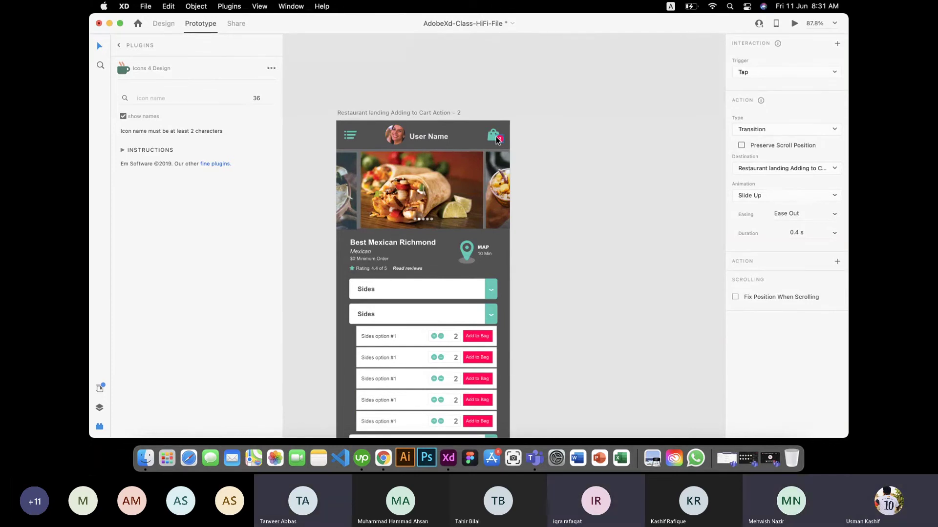
pyautogui.scroll(-5, 496, 136)
pyautogui.scroll(-3, 496, 136)
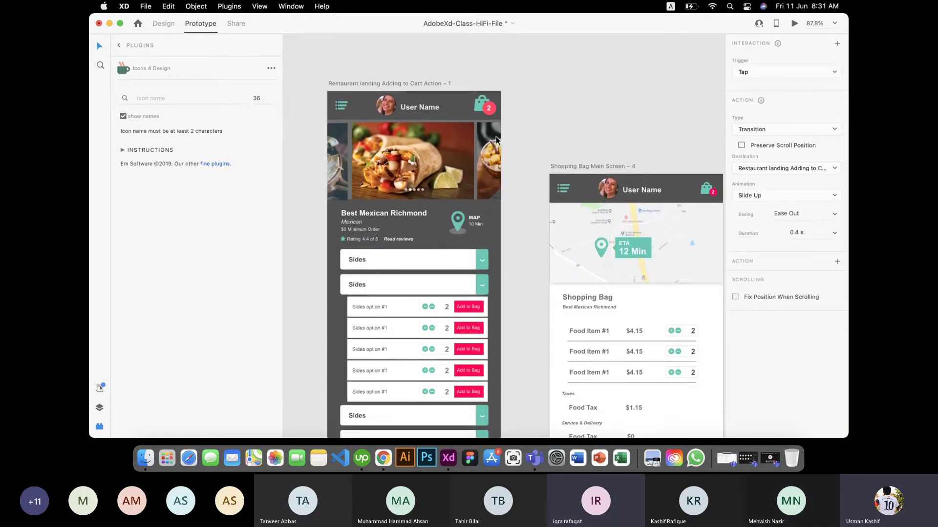
pyautogui.scroll(-2, 495, 139)
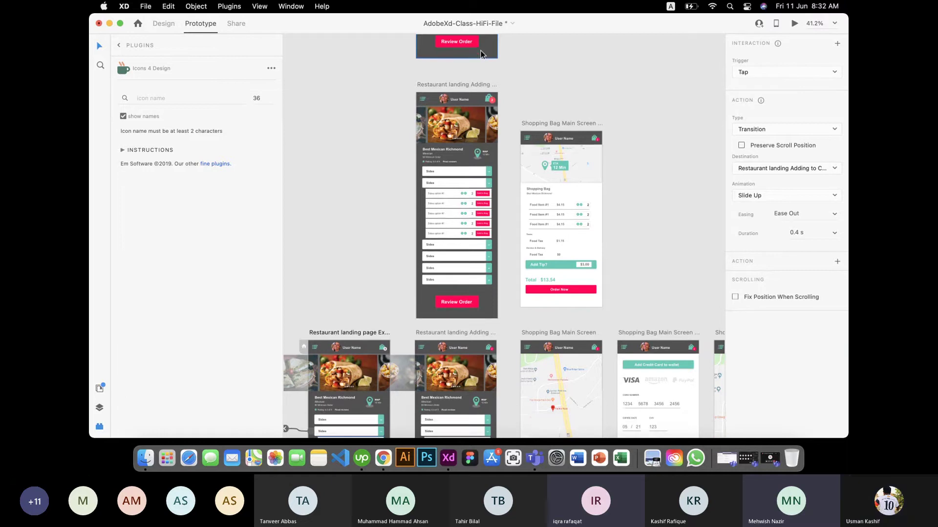
pyautogui.scroll(-5, 481, 54)
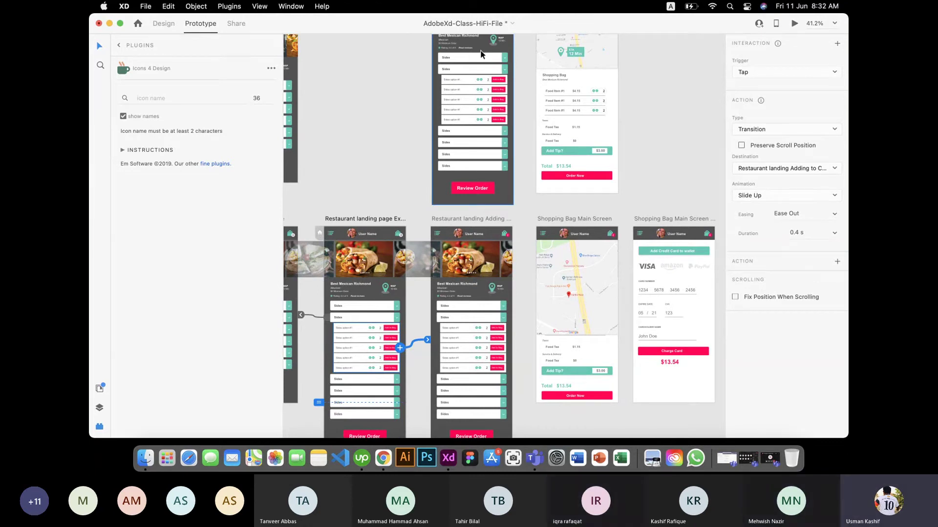
pyautogui.click(442, 219)
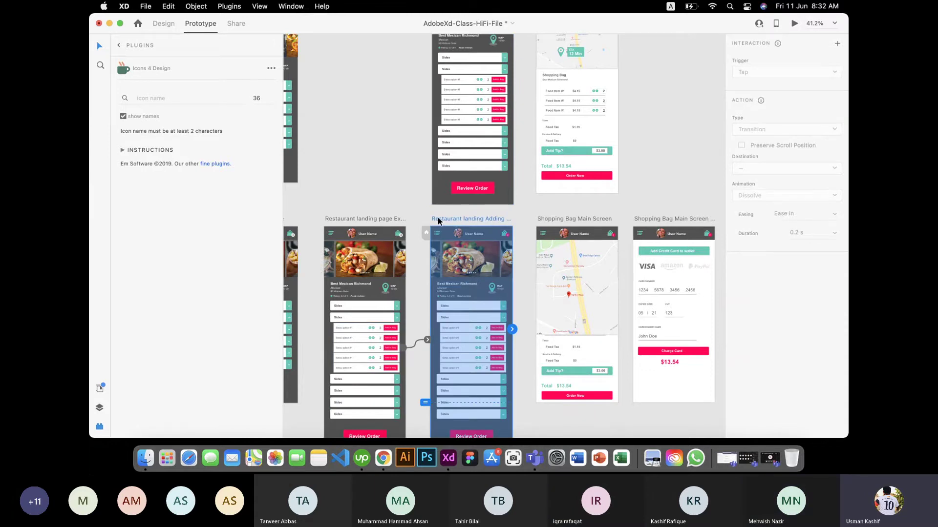
pyautogui.click(476, 320)
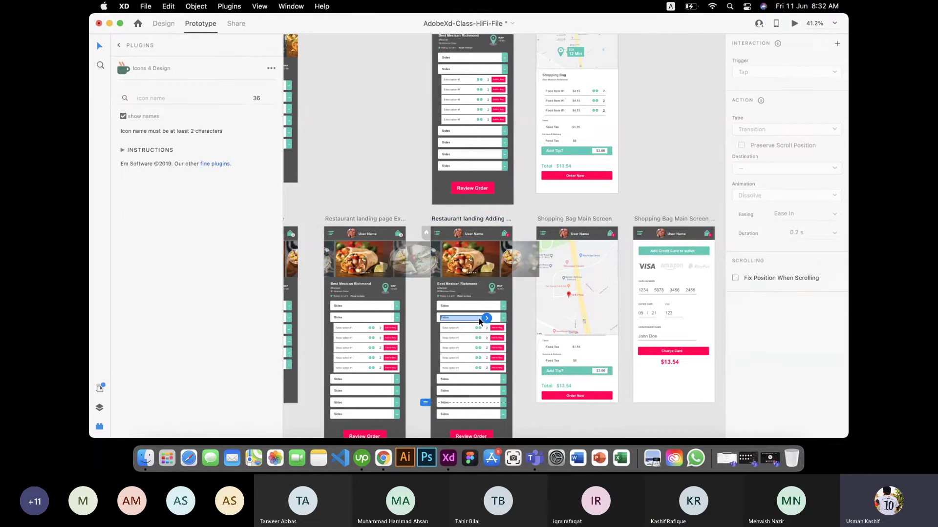
pyautogui.click(506, 320)
pyautogui.click(503, 306)
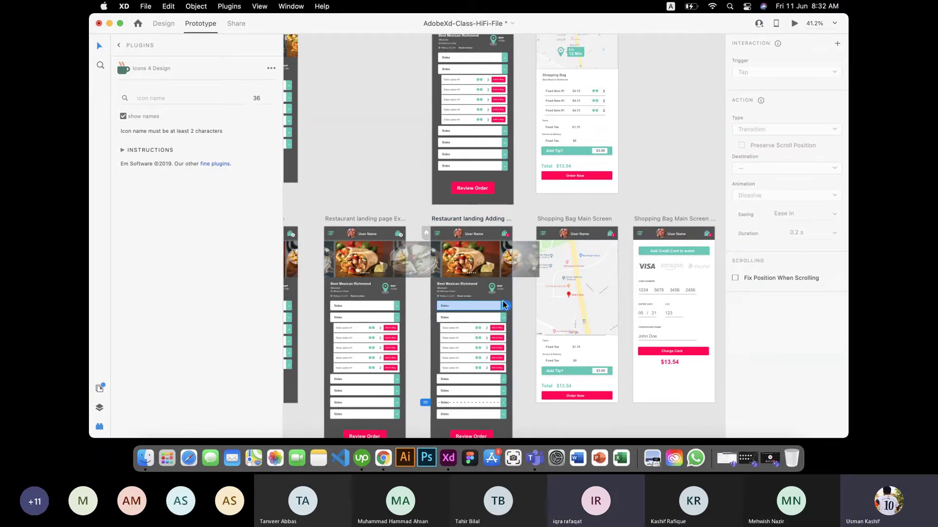
pyautogui.click(481, 327)
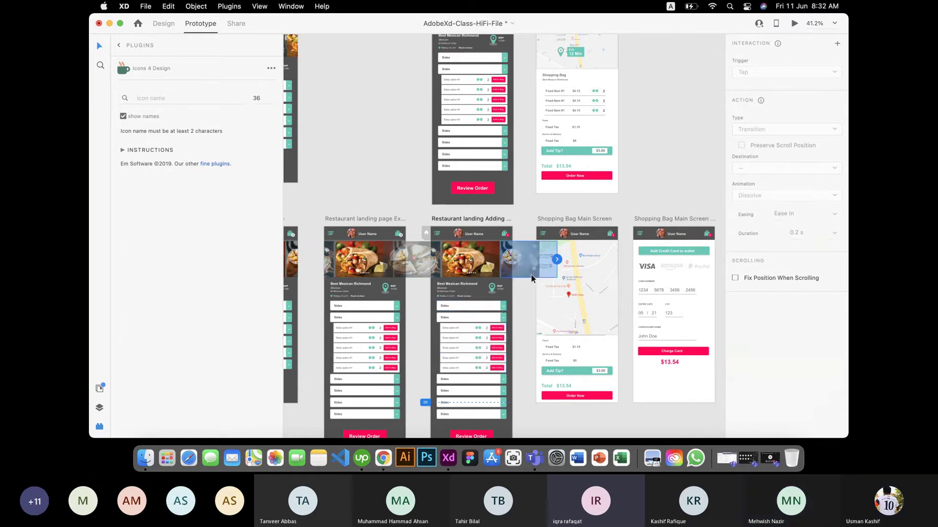
pyautogui.click(520, 300)
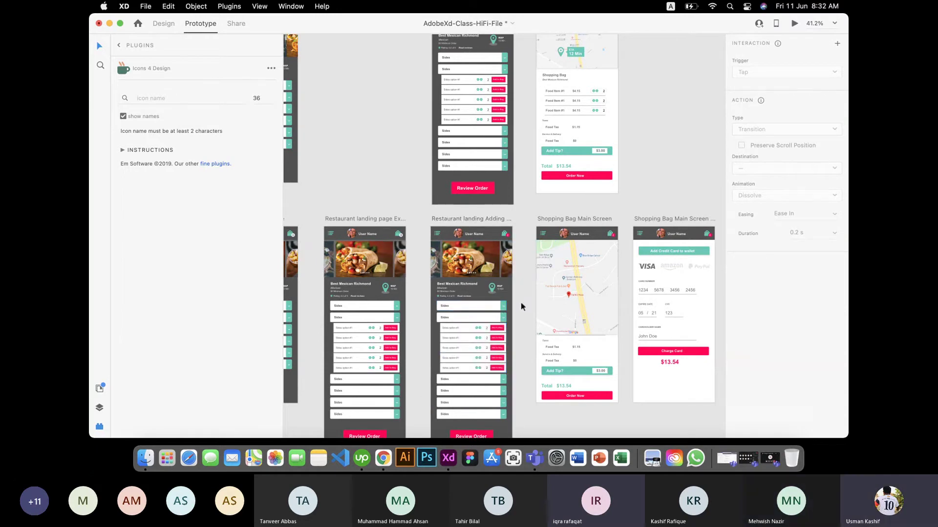
# Link the whole Restaurant landing Adding to Cart Action artboard to Adding to Cart Action – 1, using a Time trigger with 0.2 s delay.
pyautogui.click(474, 219)
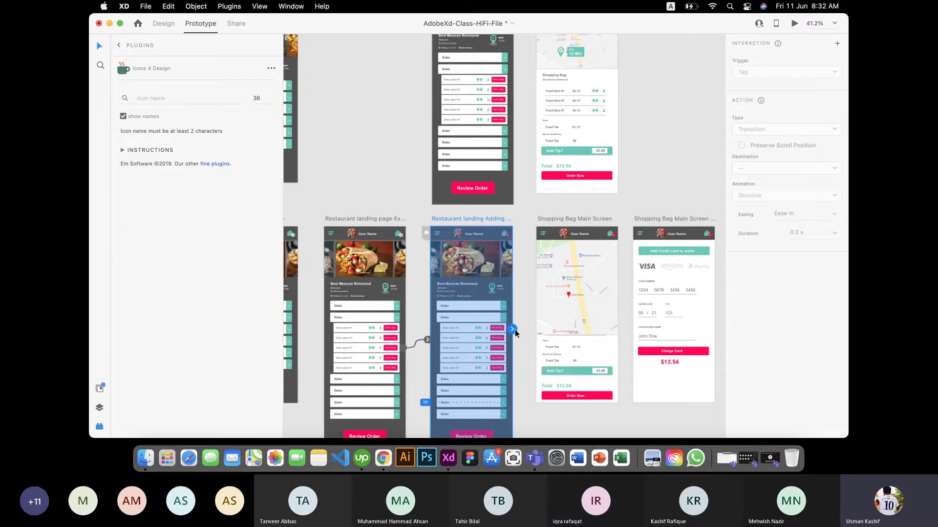
pyautogui.moveTo(514, 331); pyautogui.dragTo(496, 194)
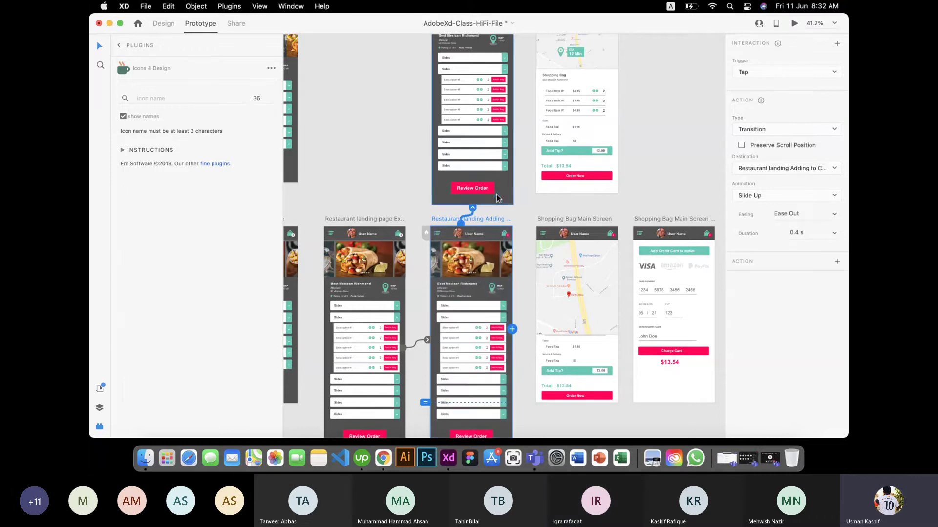
pyautogui.click(796, 74)
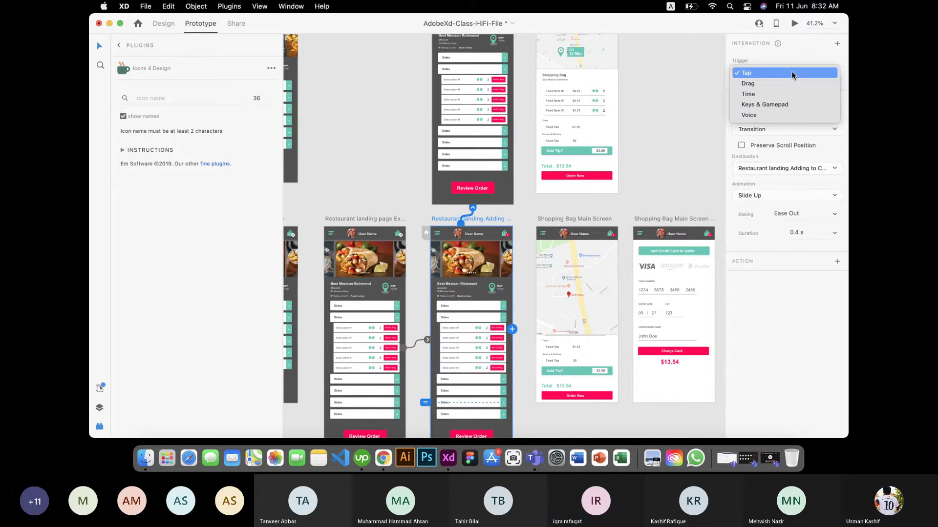
pyautogui.click(773, 91)
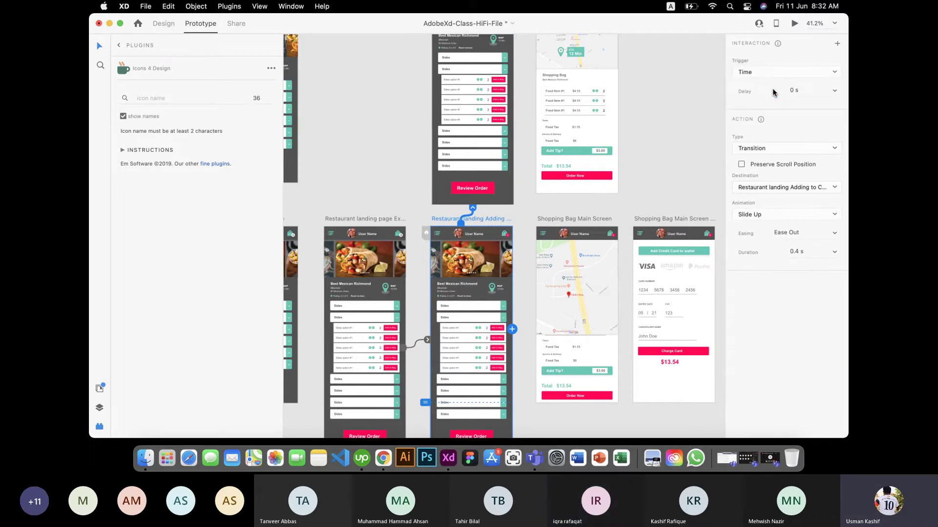
pyautogui.click(826, 93)
pyautogui.click(807, 102)
# Link the whole Adding to Cart Action – 1 artboard to Adding to Cart Action – 2 with a Time trigger and 0.2 s delay.
pyautogui.scroll(1, 483, 102)
pyautogui.scroll(5, 483, 99)
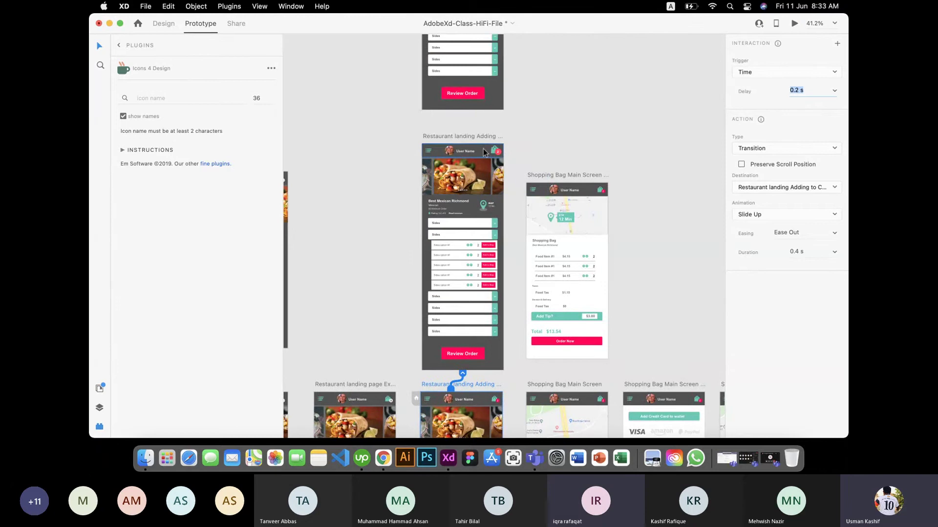
pyautogui.scroll(3, 484, 152)
pyautogui.click(459, 216)
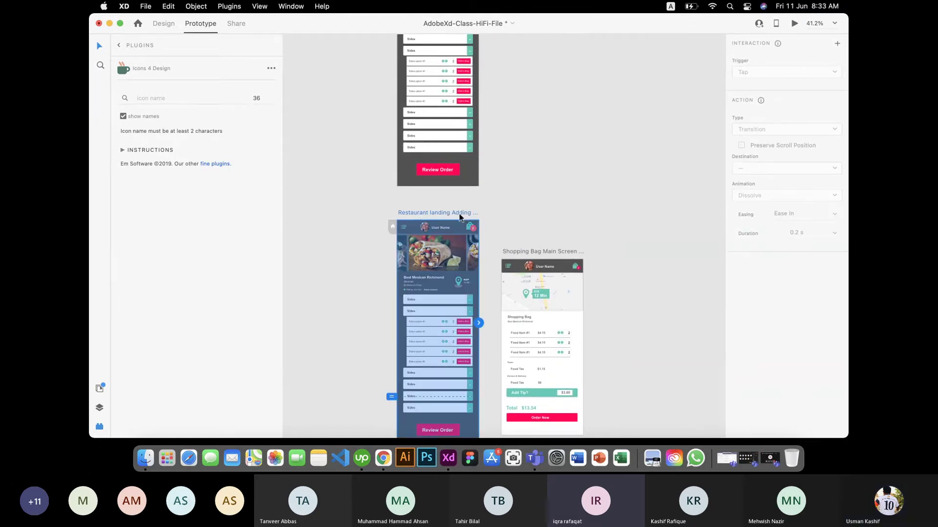
pyautogui.moveTo(479, 323); pyautogui.dragTo(464, 176)
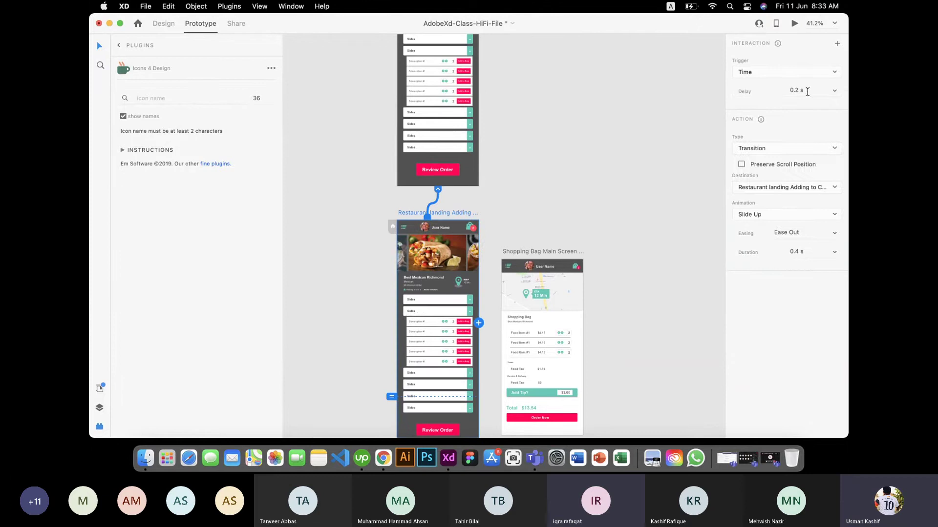
pyautogui.click(547, 128)
# Link the Review Order button on Adding to Cart Action – 2 to the Shopping Bag Main Screen artboard with a Tap trigger.
pyautogui.scroll(-2, 547, 128)
pyautogui.hscroll(2, 546, 128)
pyautogui.scroll(-1, 547, 128)
pyautogui.hscroll(2, 546, 128)
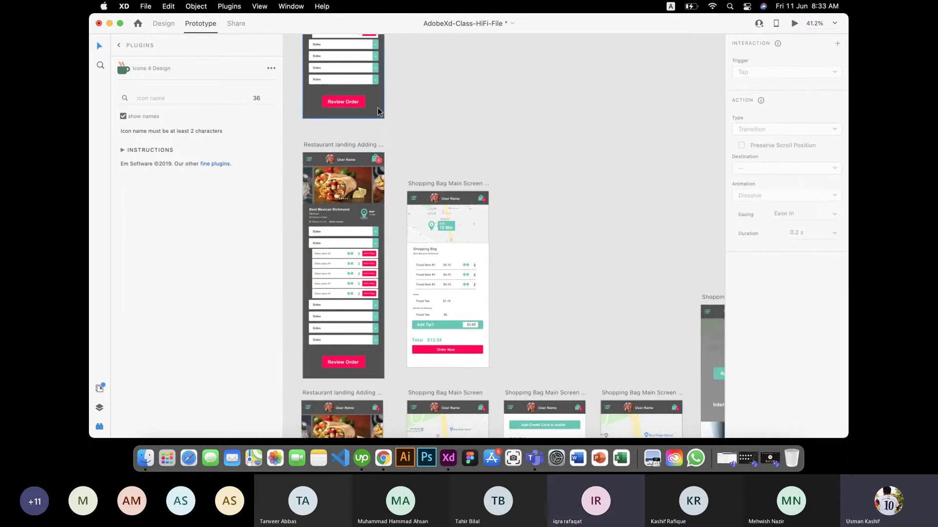
pyautogui.click(363, 107)
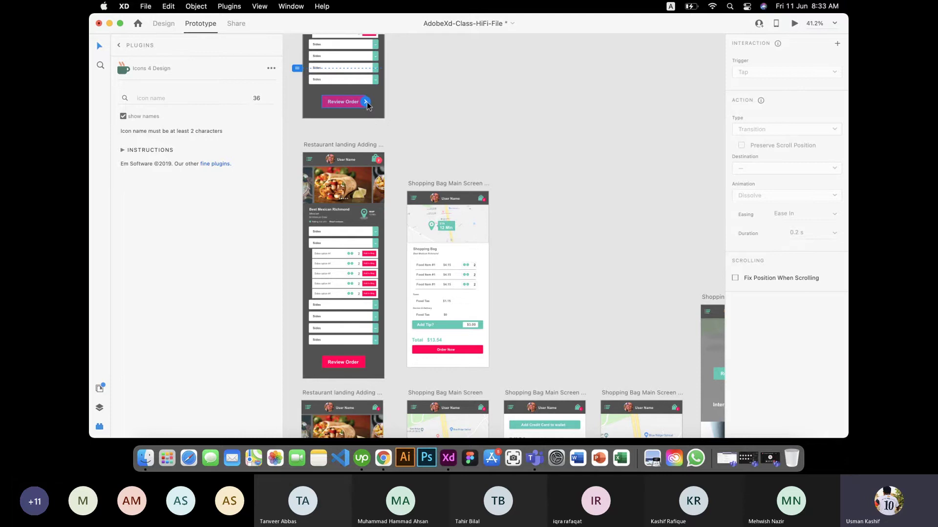
pyautogui.moveTo(366, 101)
pyautogui.mouseDown()
pyautogui.moveTo(409, 414)
pyautogui.moveTo(400, 374)
pyautogui.mouseUp()
pyautogui.scroll(-3, 400, 373)
pyautogui.hscroll(-2, 401, 374)
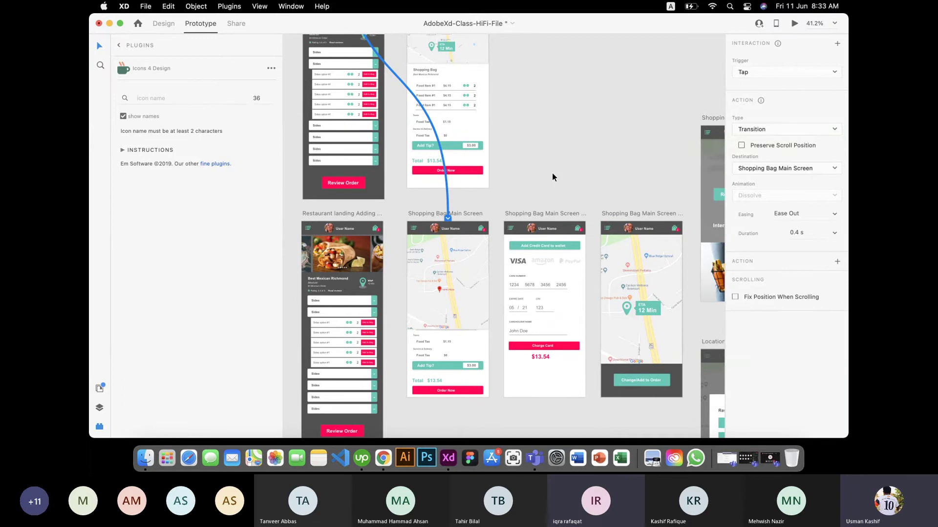
# Link the whole Shopping Bag Main Screen artboard to Shopping Bag Main Screen – 4 with a Time trigger and 0.2 s delay.
pyautogui.scroll(3, 514, 188)
pyautogui.hscroll(-1, 514, 187)
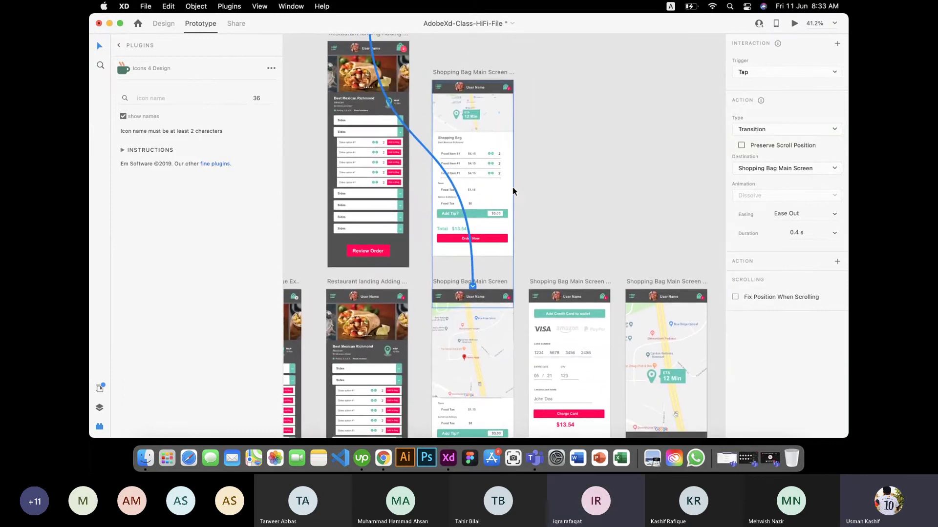
pyautogui.click(483, 281)
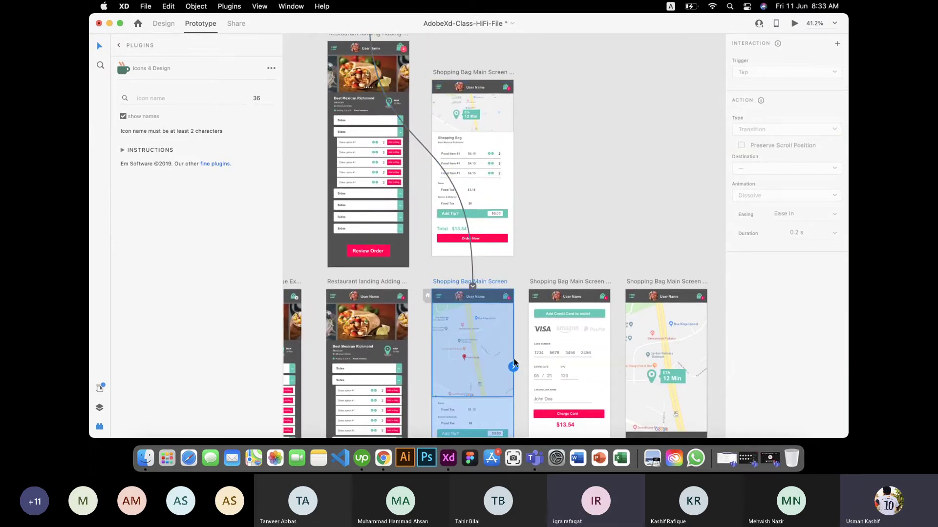
pyautogui.moveTo(514, 364); pyautogui.dragTo(471, 195)
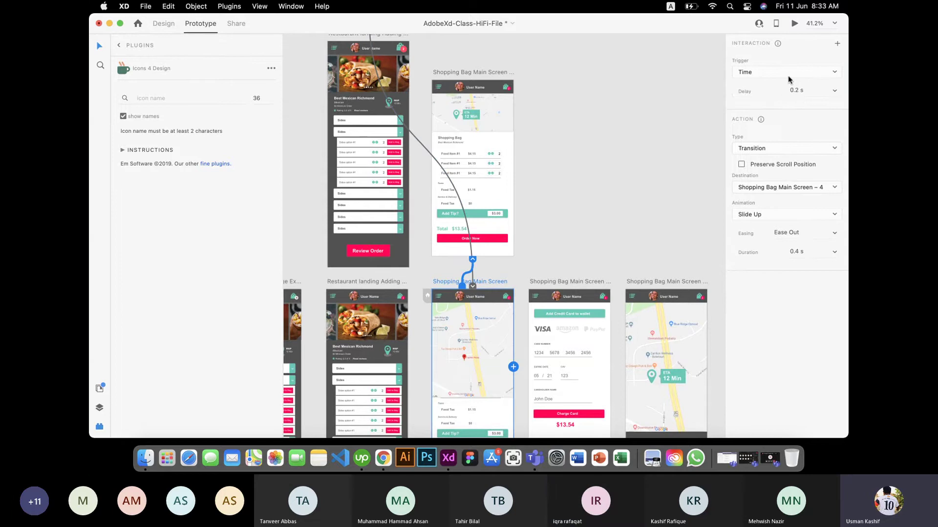
pyautogui.scroll(-2, 458, 385)
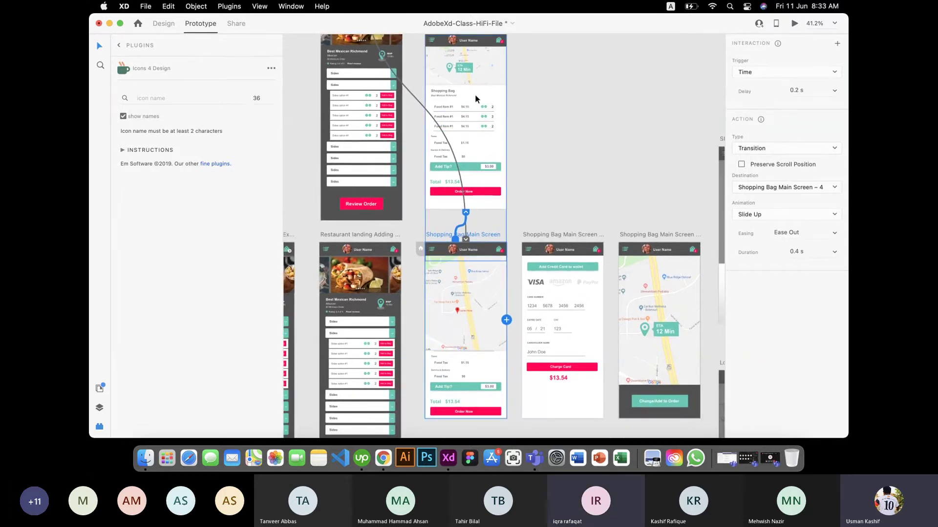
pyautogui.click(474, 94)
pyautogui.click(553, 137)
# Preview the prototype from the login home screen, choosing Create a login and finishing the sign-up process.
pyautogui.scroll(5, 555, 141)
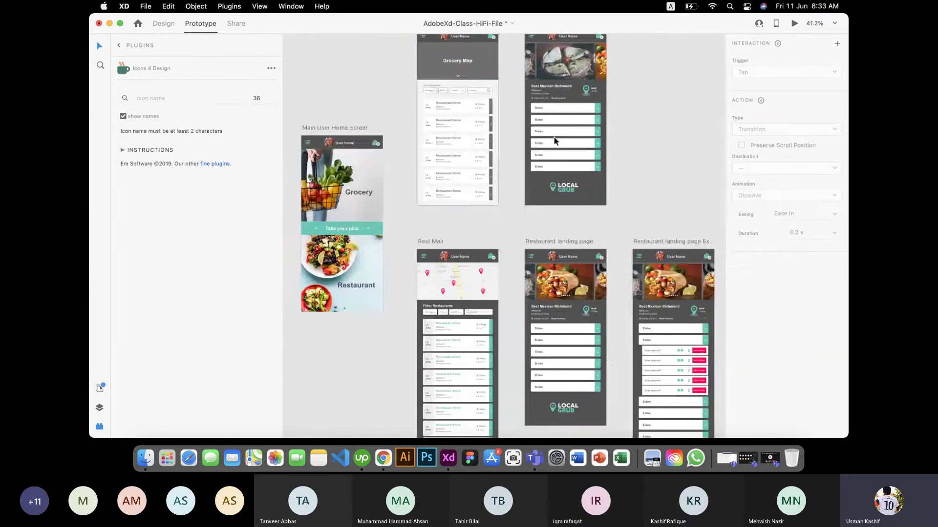
pyautogui.hscroll(-5, 554, 140)
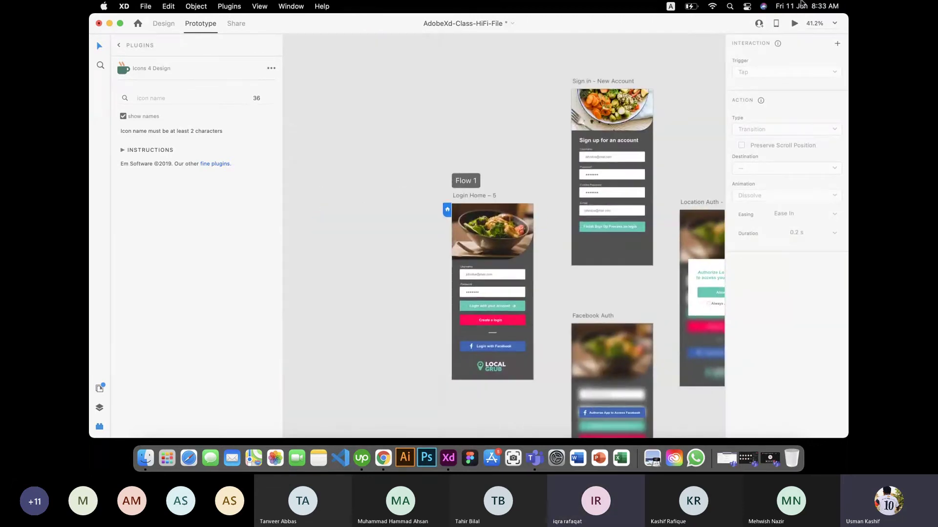
pyautogui.press('super+Return')
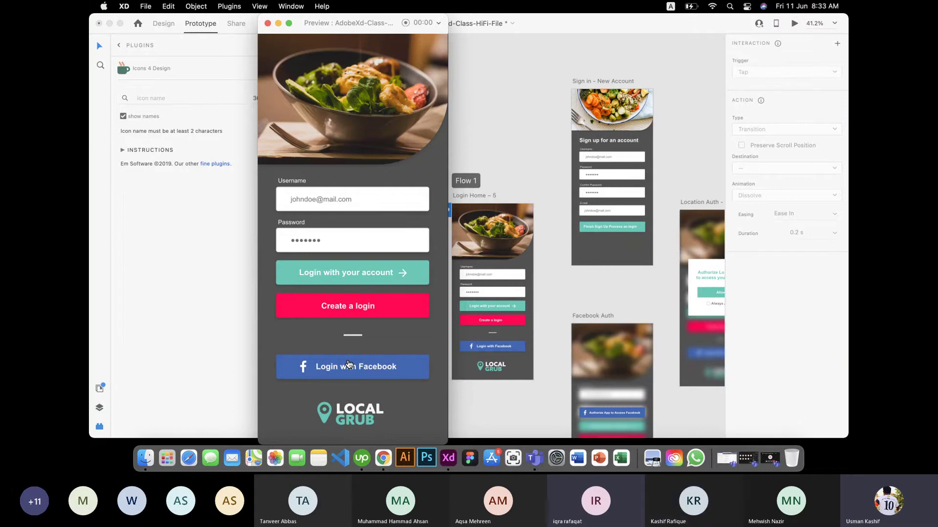
pyautogui.click(364, 319)
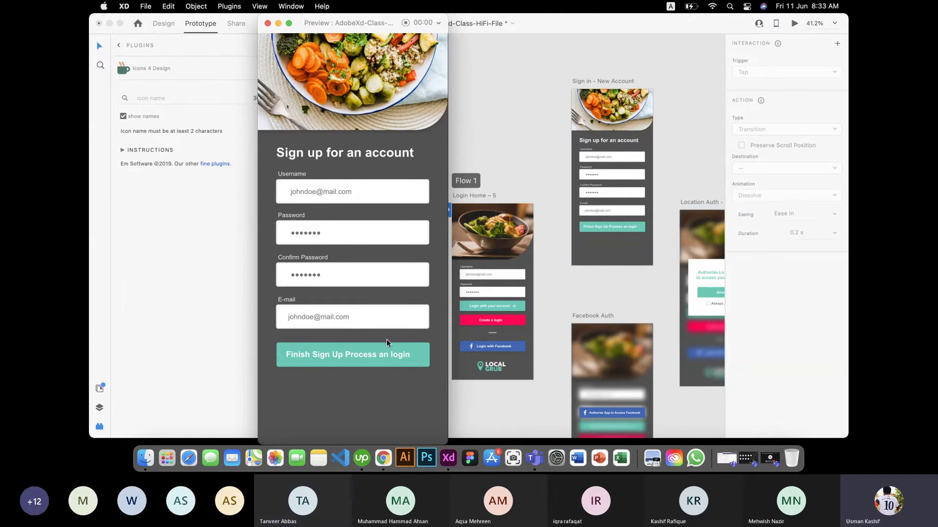
pyautogui.click(335, 359)
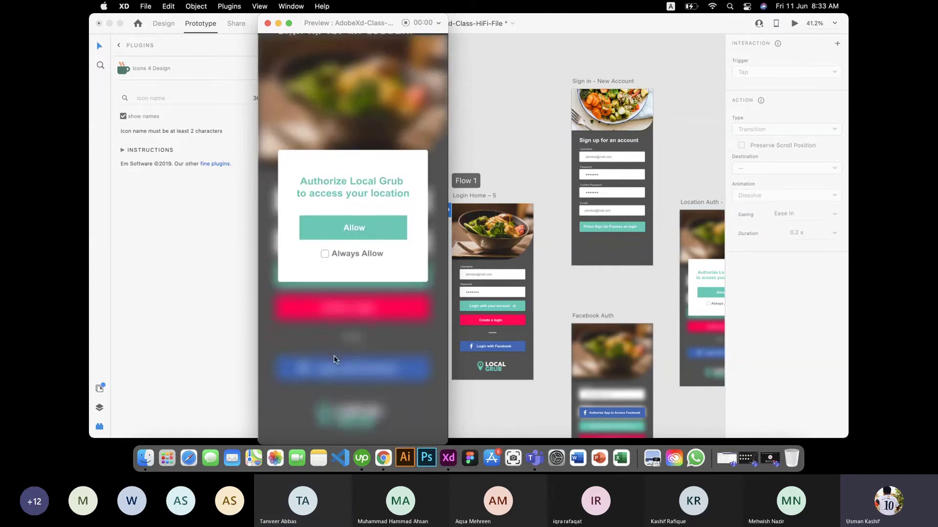
# In the preview, allow location access, choose Restaurant, open a restaurant, expand the second Sides section and add an option to the bag.
pyautogui.click(374, 226)
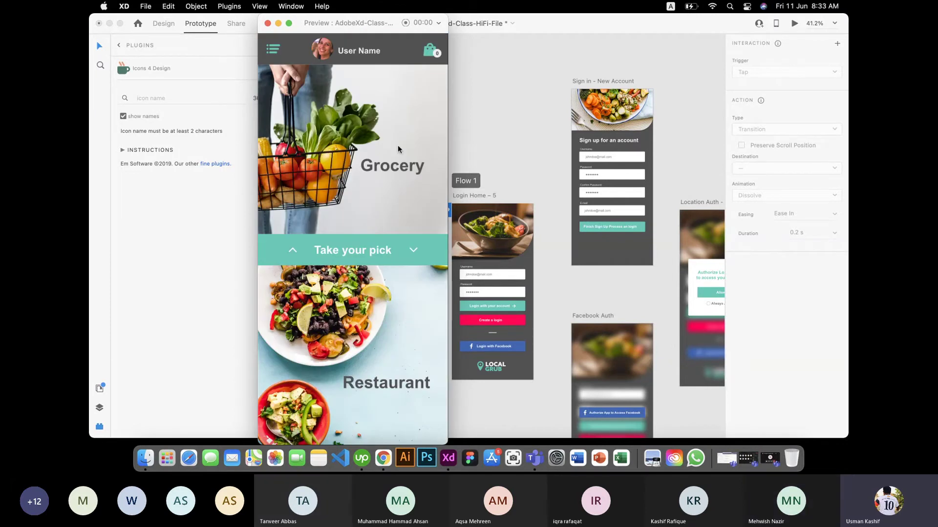
pyautogui.click(409, 328)
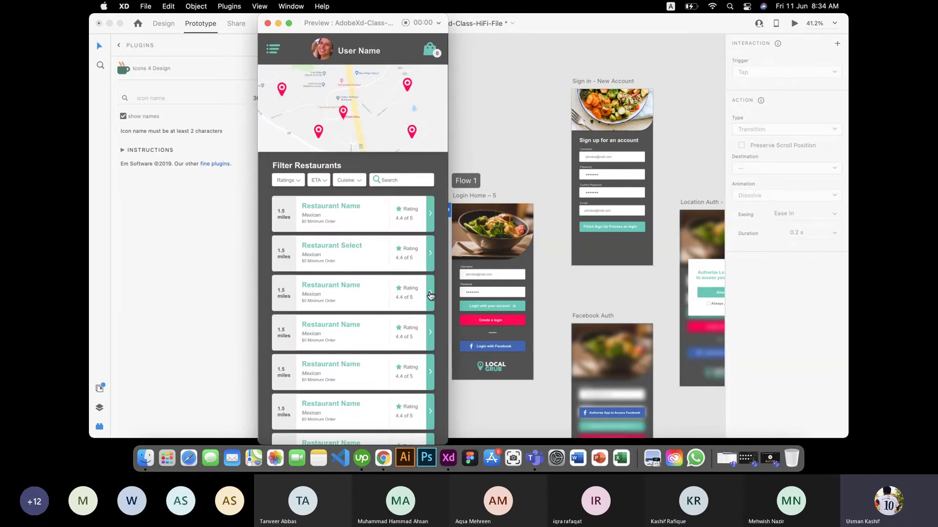
pyautogui.click(431, 295)
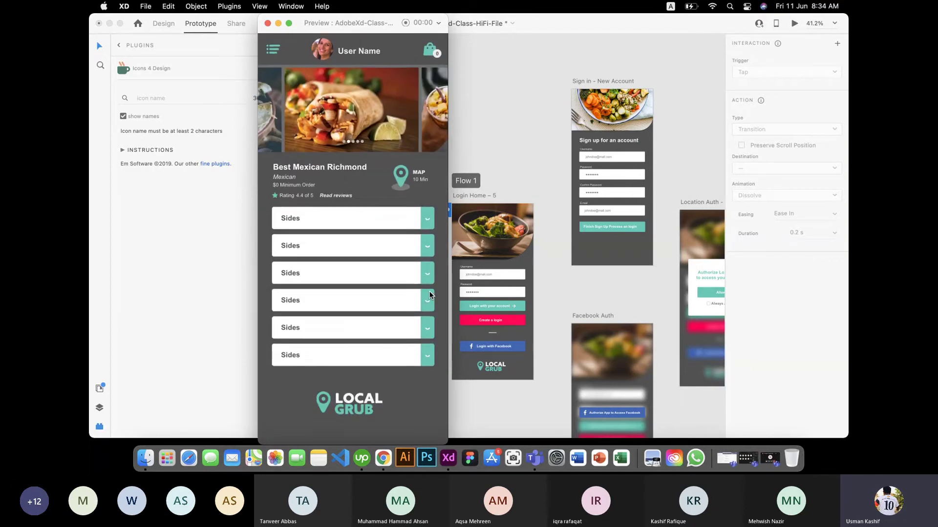
pyautogui.click(427, 247)
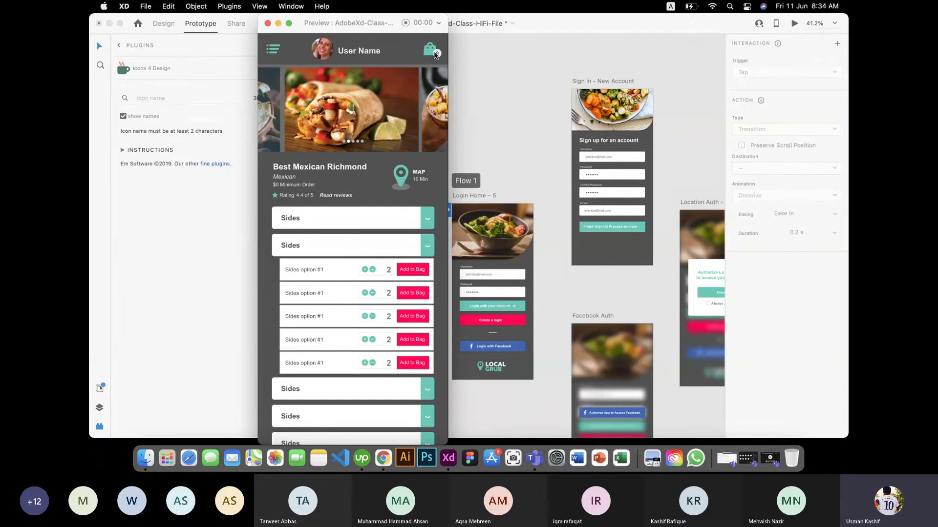
pyautogui.click(414, 270)
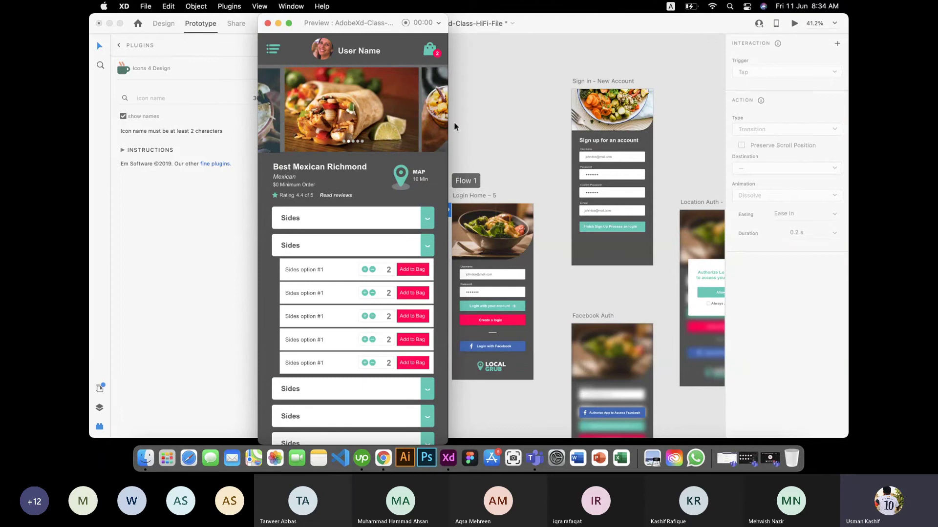
pyautogui.click(267, 23)
# Set the animation of the timed transition on the lowest Restaurant landing Adding to Cart Action artboard to None.
pyautogui.hscroll(2, 486, 172)
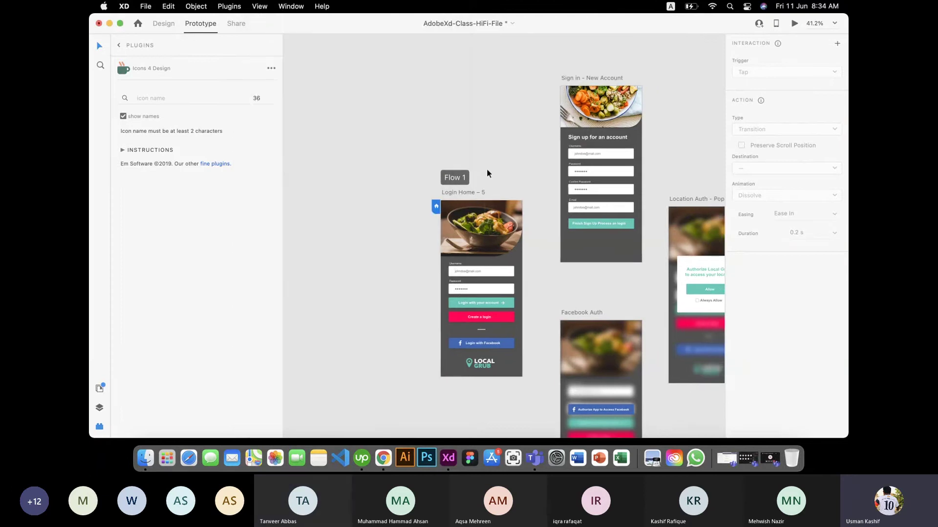
pyautogui.hscroll(10, 486, 168)
pyautogui.scroll(-5, 486, 167)
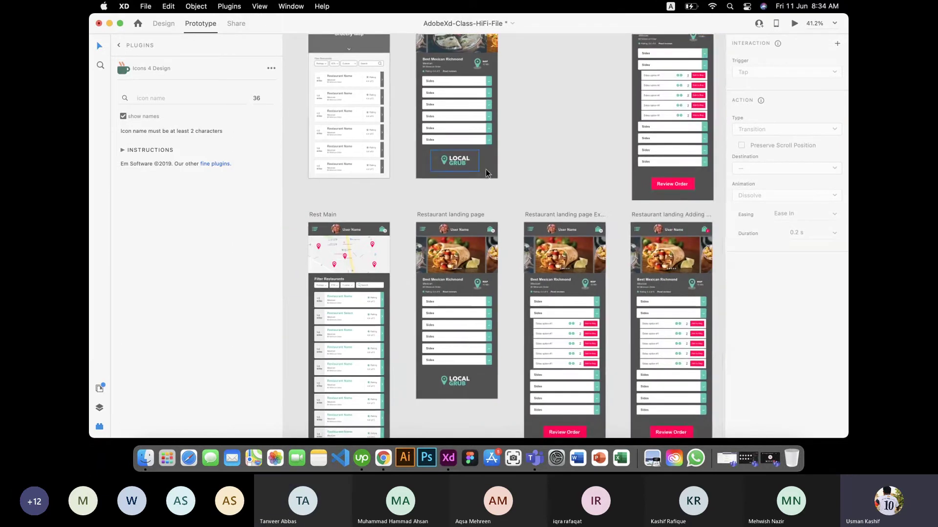
pyautogui.hscroll(9, 485, 169)
pyautogui.scroll(-1, 486, 169)
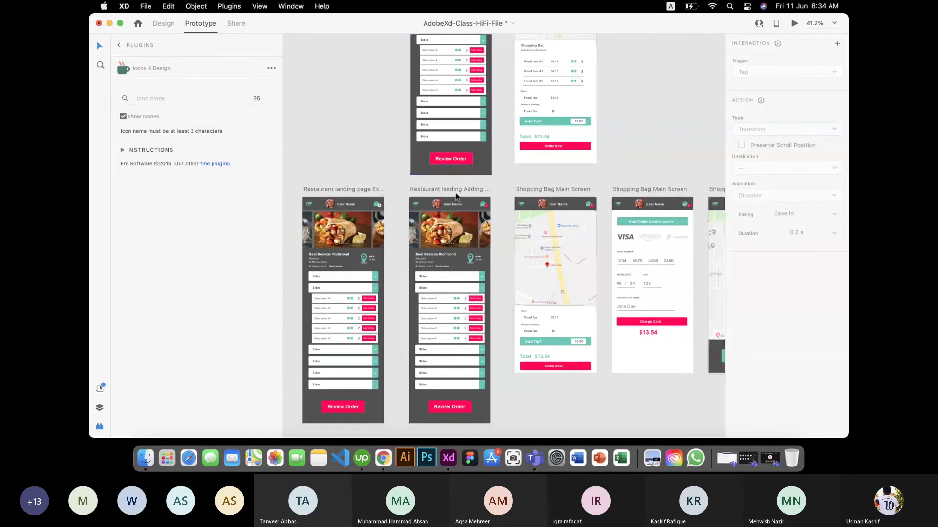
pyautogui.click(456, 189)
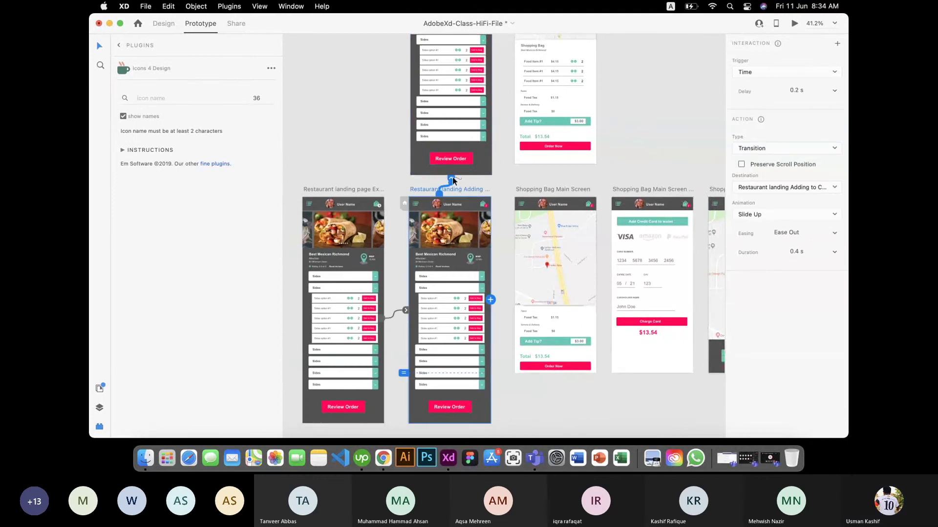
pyautogui.click(765, 214)
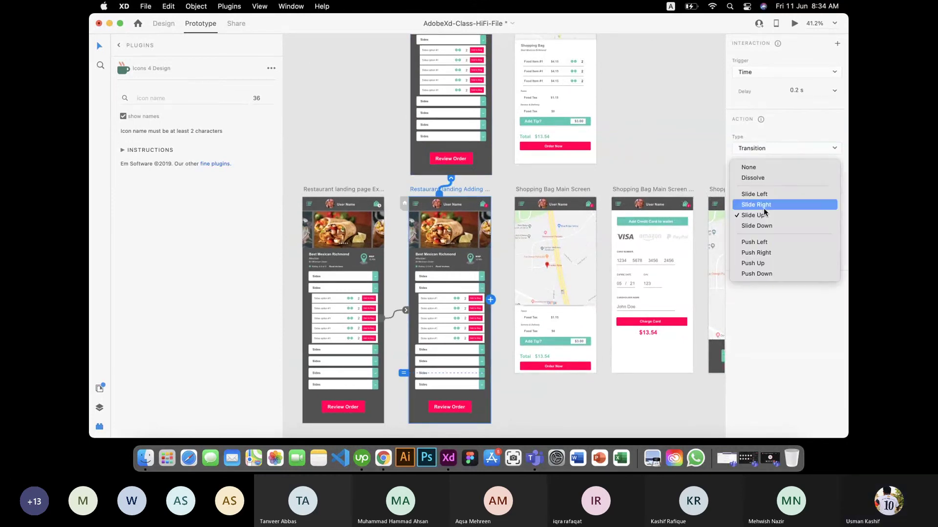
pyautogui.click(763, 167)
# Set the timed transition animation on the Adding to Cart Action – 1 artboard to None.
pyautogui.scroll(5, 545, 173)
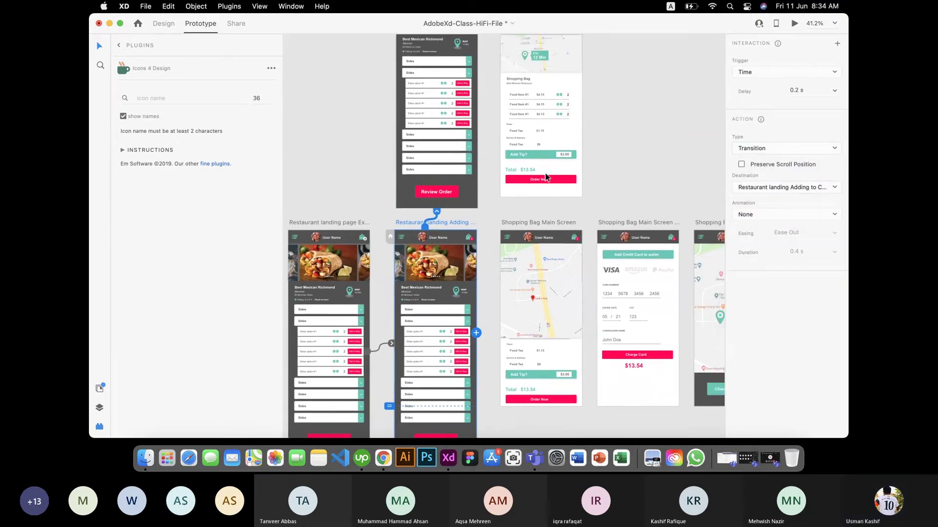
pyautogui.scroll(-5, 545, 176)
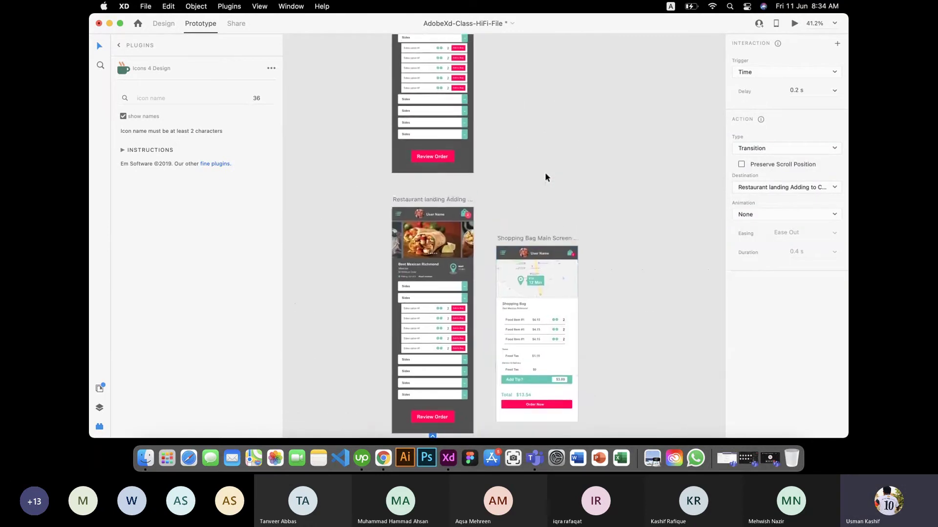
pyautogui.click(463, 200)
pyautogui.click(759, 215)
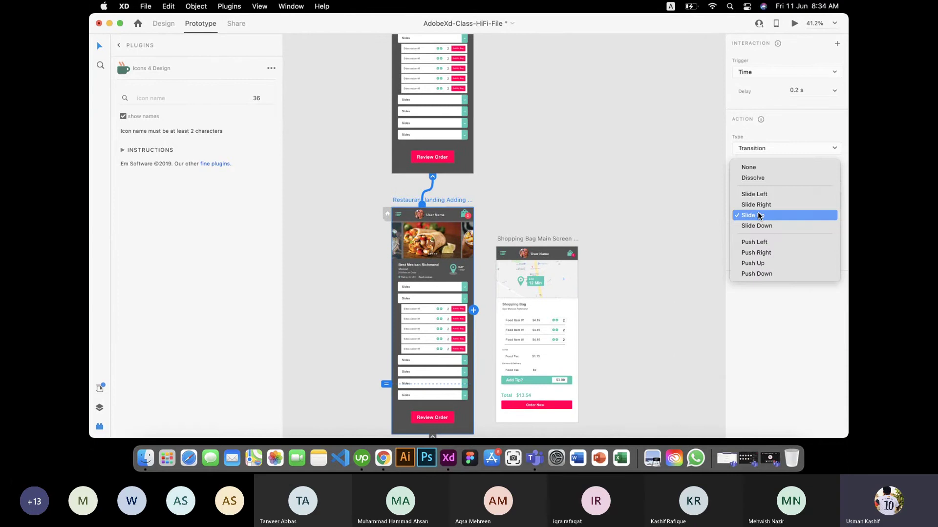
pyautogui.click(760, 167)
pyautogui.click(640, 176)
# Preview the prototype from the expanded restaurant landing page artboard and add the first Sides option to the bag.
pyautogui.hscroll(-5, 640, 177)
pyautogui.scroll(2, 640, 177)
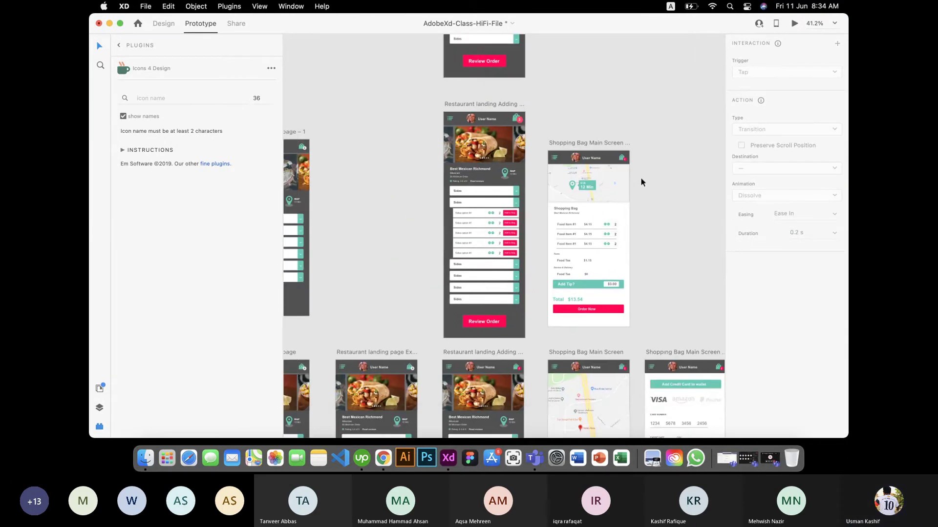
pyautogui.click(443, 236)
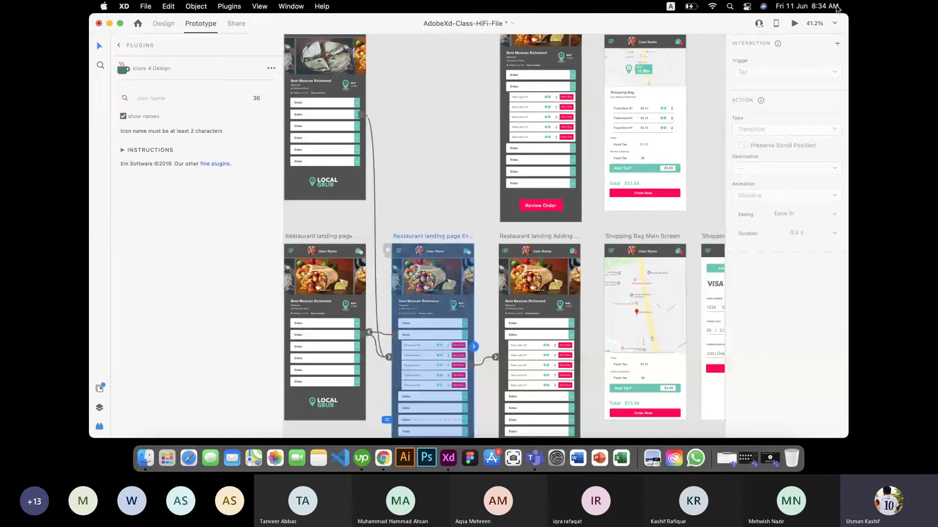
pyautogui.click(795, 25)
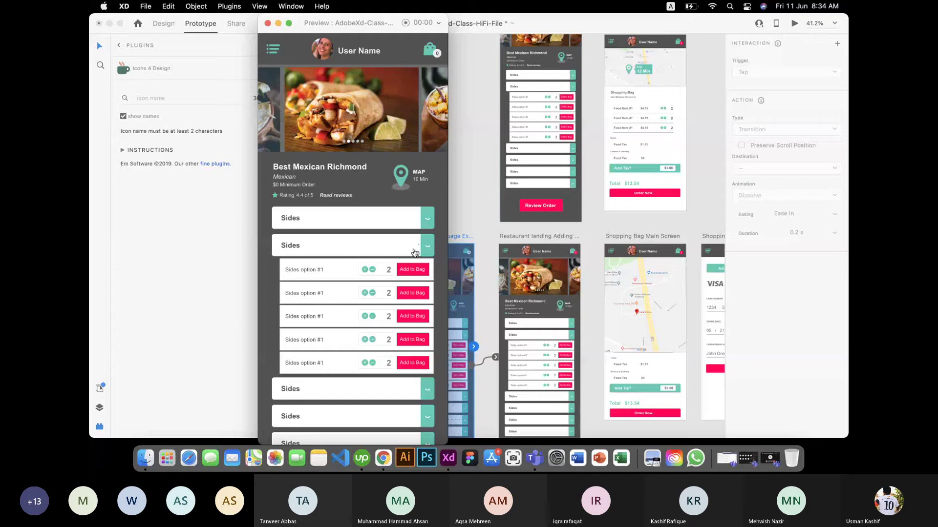
pyautogui.click(413, 270)
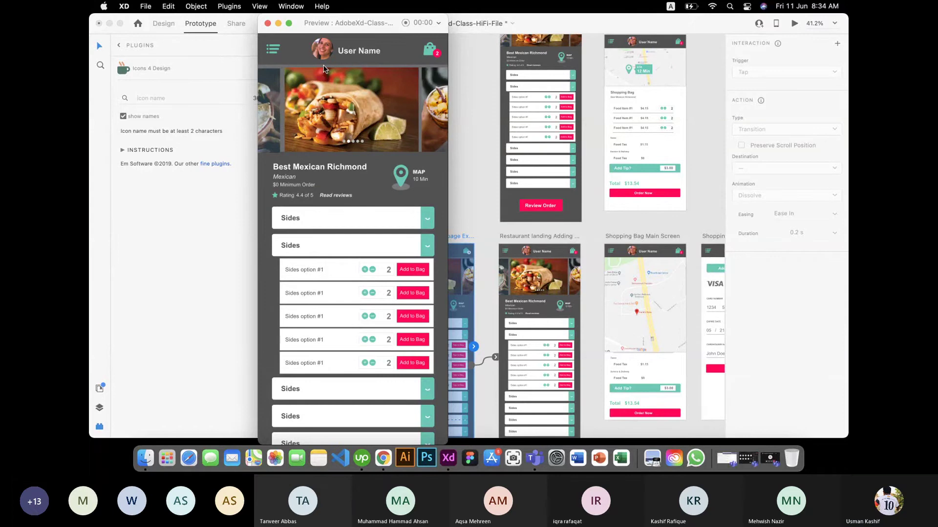
pyautogui.click(267, 23)
pyautogui.scroll(-3, 564, 269)
pyautogui.hscroll(4, 565, 270)
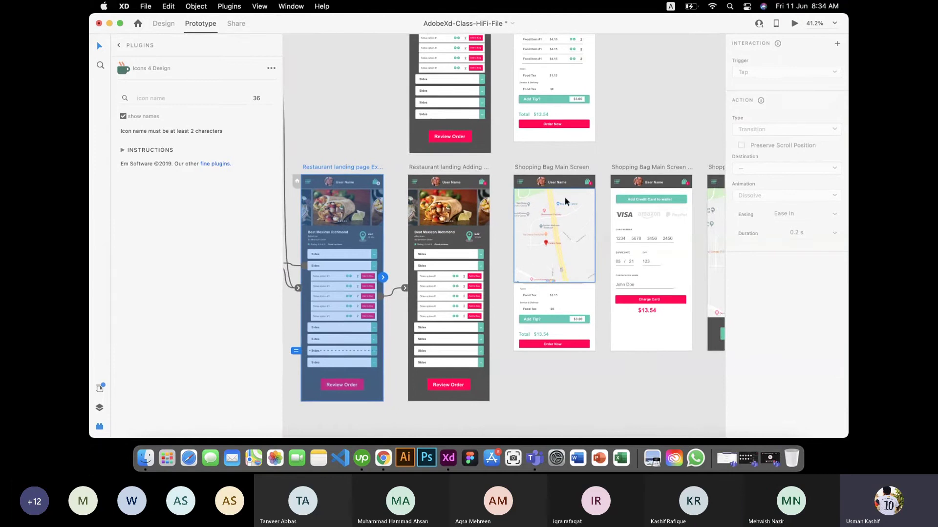
pyautogui.click(794, 25)
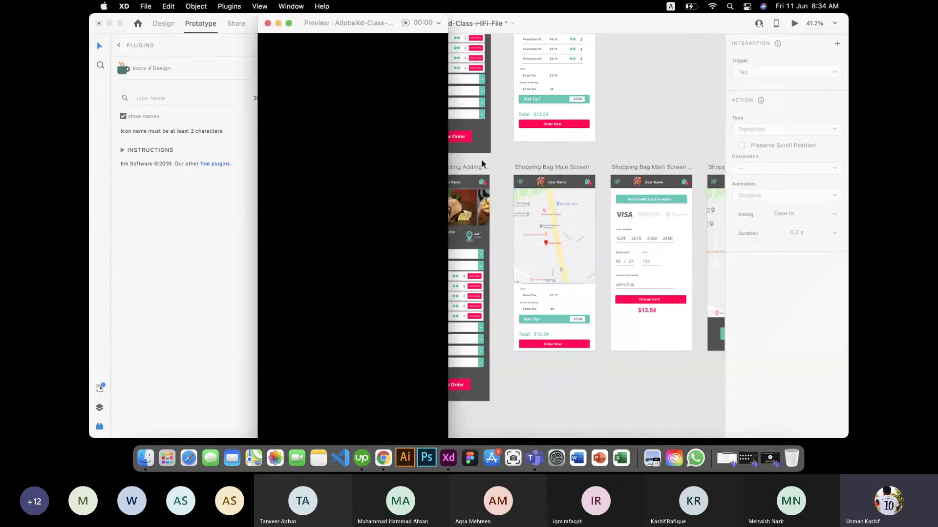
pyautogui.click(268, 24)
# Preview the prototype from the Login Home – 5 artboard, logging in with the account and allowing location access.
pyautogui.hscroll(-4, 379, 151)
pyautogui.hscroll(-10, 377, 153)
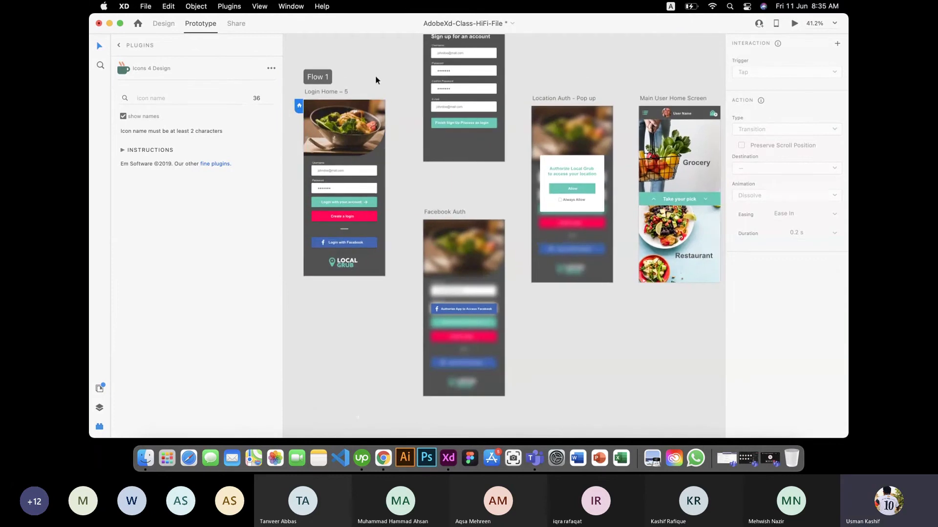
pyautogui.click(339, 93)
pyautogui.click(796, 24)
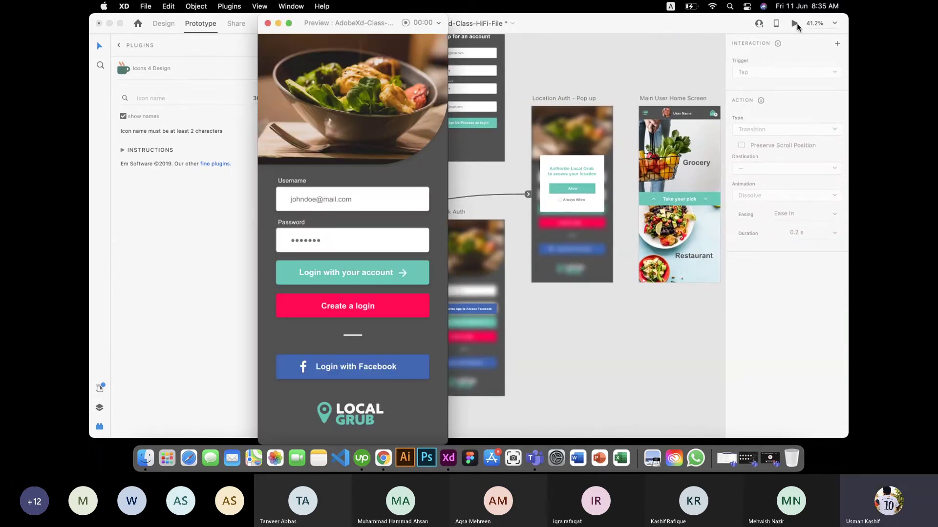
pyautogui.click(350, 266)
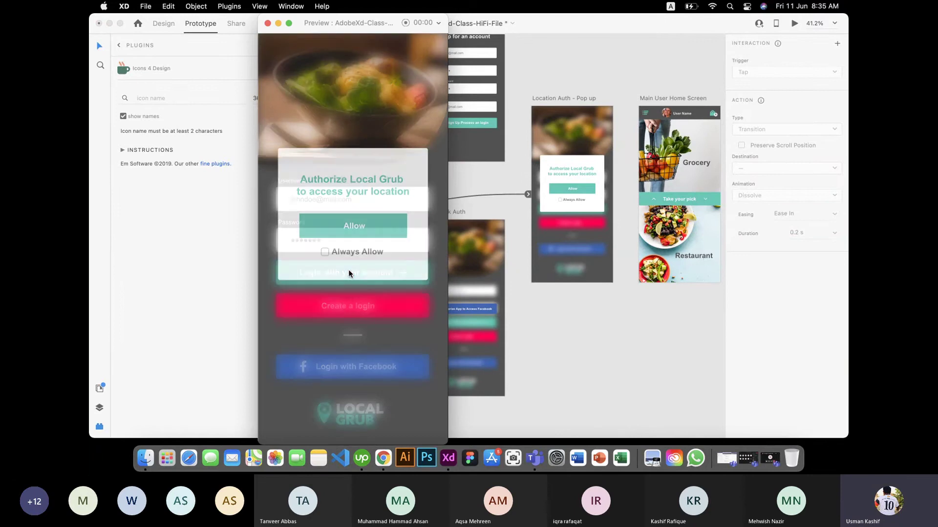
pyautogui.click(362, 228)
# In the preview, open a restaurant, add a Sides option to the bag and review the order.
pyautogui.click(343, 318)
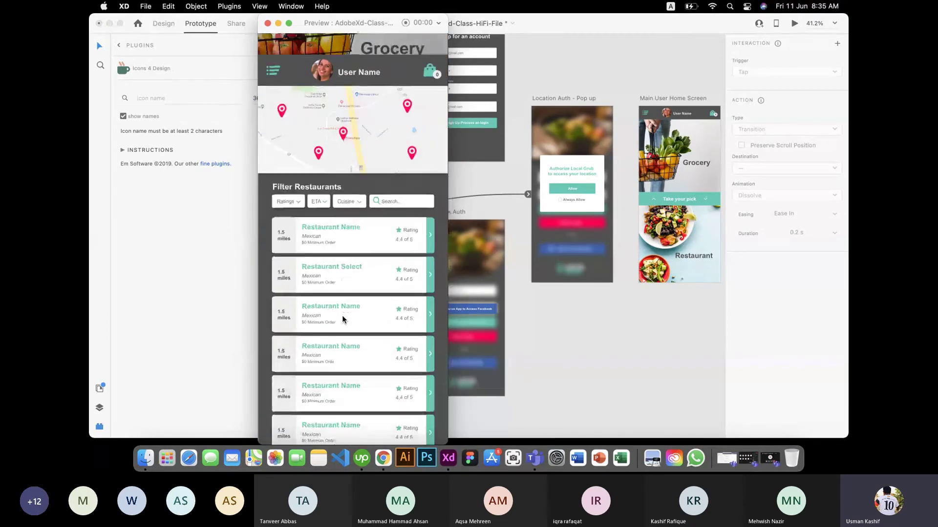
pyautogui.click(432, 295)
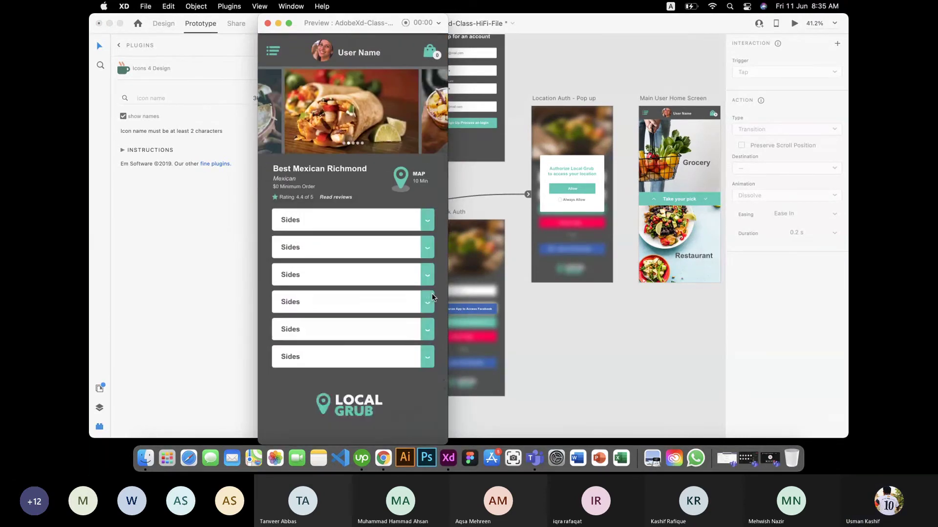
pyautogui.click(429, 248)
pyautogui.click(418, 270)
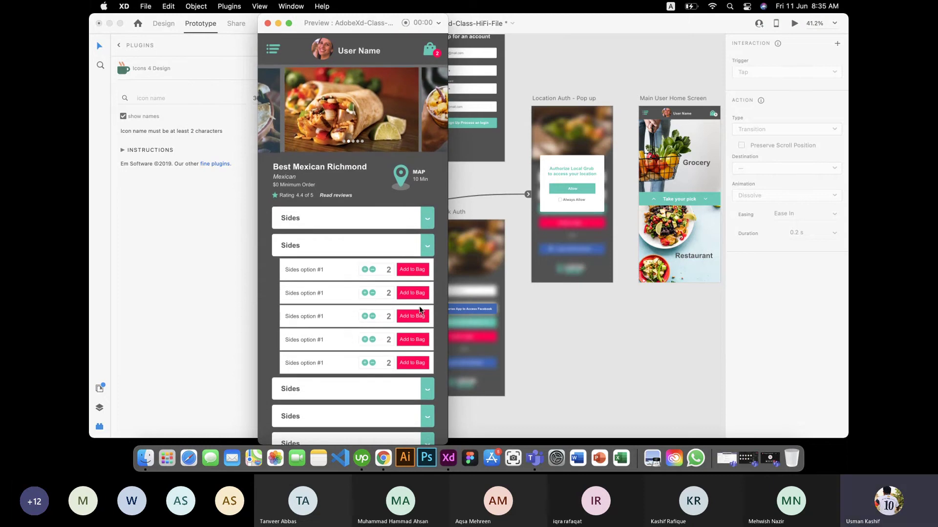
pyautogui.scroll(-5, 419, 308)
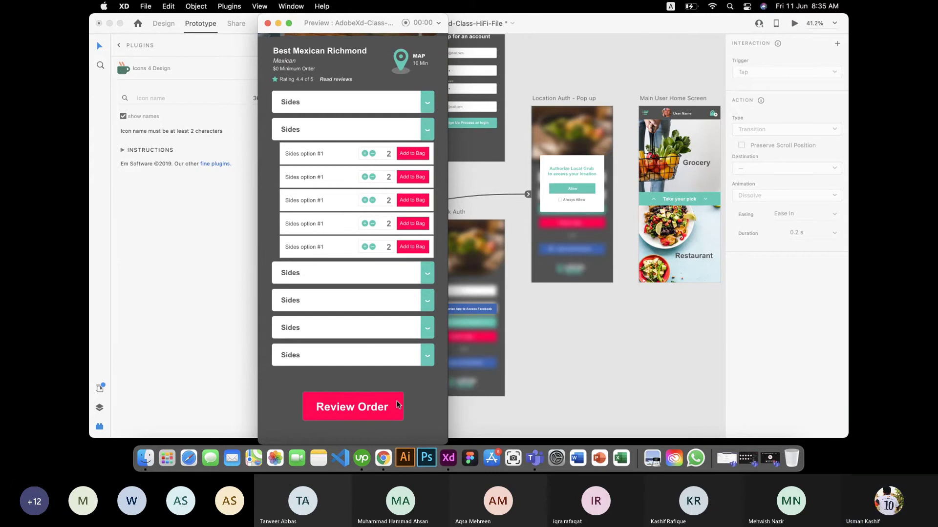
pyautogui.click(393, 419)
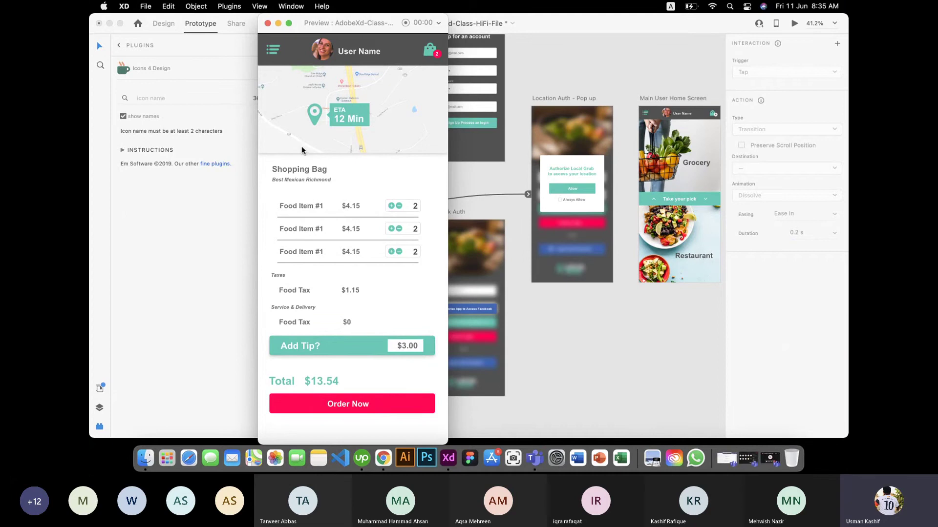
pyautogui.click(268, 24)
# Link the Order Now and Charge Card buttons onward in the shopping bag flow, Charge Card going to Shopping Bag Main Screen – 2 on Tap without animation.
pyautogui.hscroll(10, 531, 265)
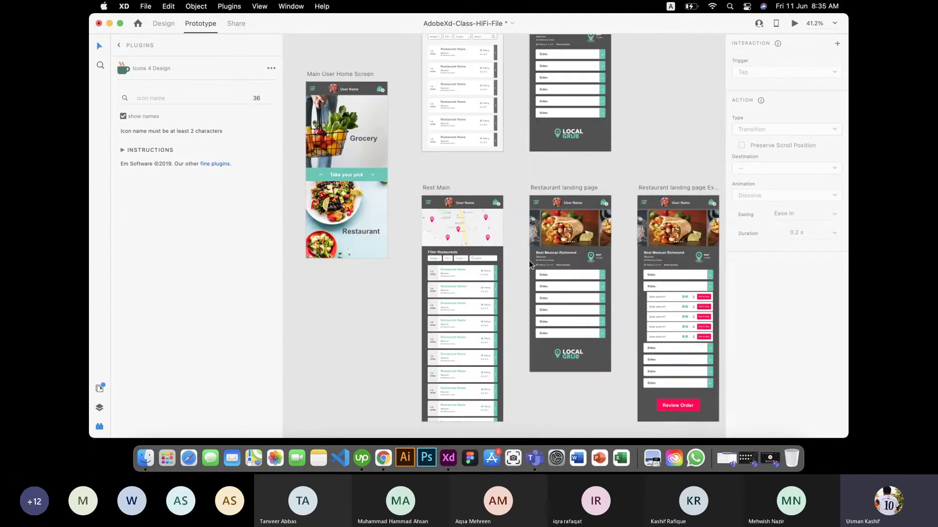
pyautogui.scroll(-4, 531, 265)
pyautogui.hscroll(10, 531, 265)
pyautogui.scroll(2, 530, 265)
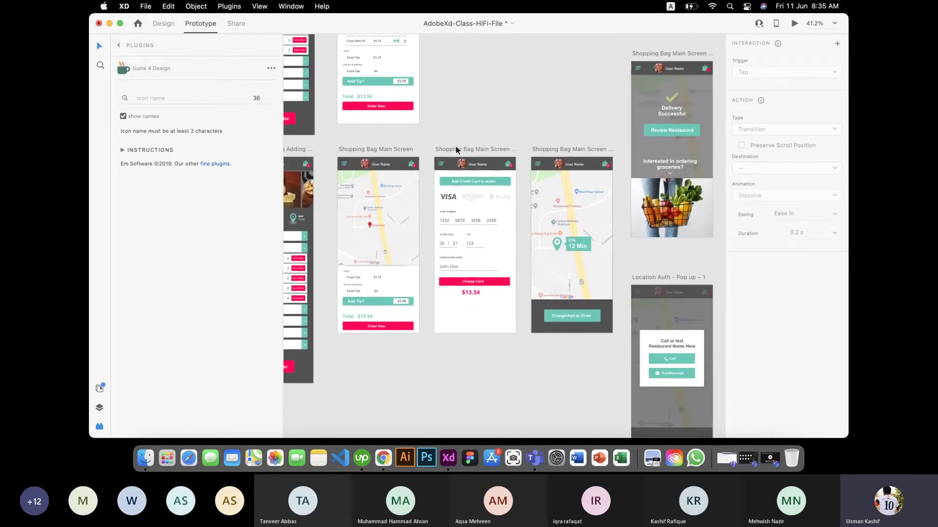
pyautogui.moveTo(413, 106); pyautogui.dragTo(586, 286)
pyautogui.click(508, 282)
# Link the Change/Add to Order button on the ETA map artboard to Location Auth – Pop up – 1.
pyautogui.hscroll(5, 587, 286)
pyautogui.scroll(-2, 587, 285)
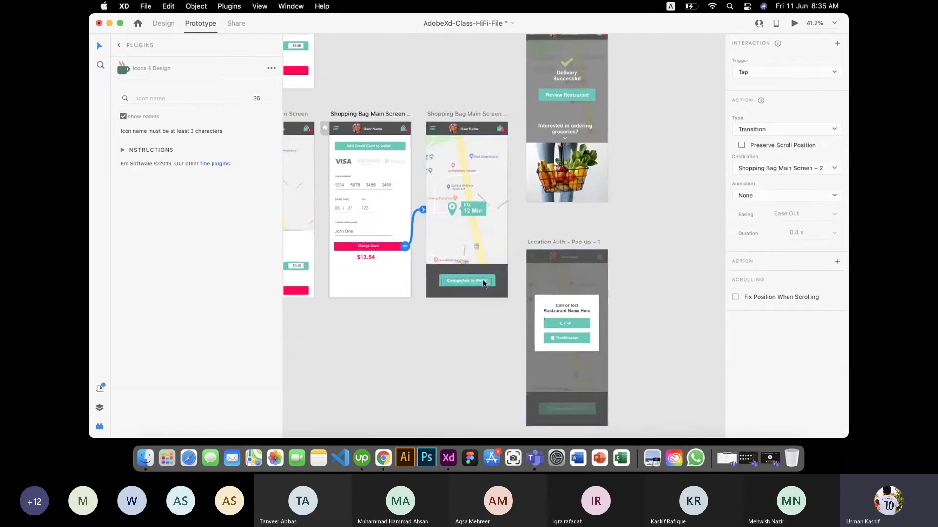
pyautogui.click(495, 288)
pyautogui.moveTo(495, 280); pyautogui.dragTo(558, 324)
# Link the call-or-text box on Location Auth – Pop up – 1 to the Delivery Successful artboard.
pyautogui.click(586, 325)
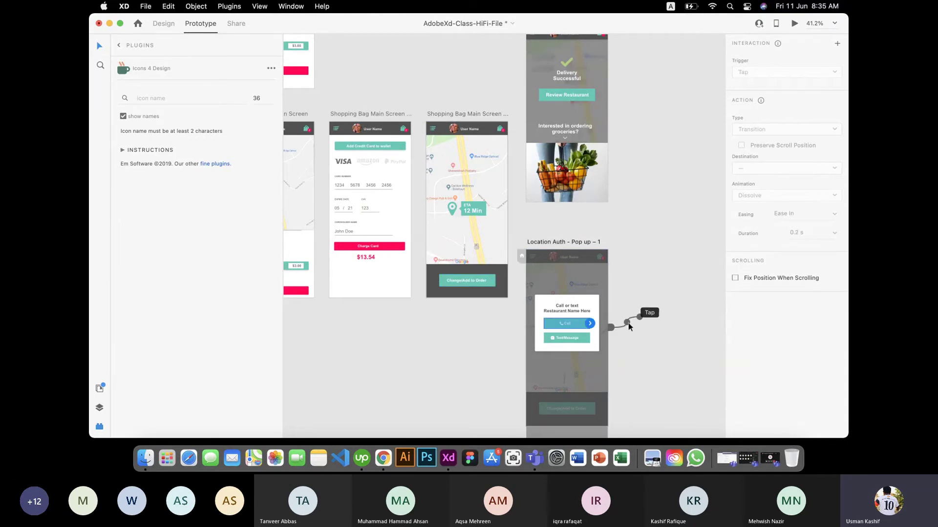
pyautogui.click(597, 300)
pyautogui.moveTo(600, 322); pyautogui.dragTo(586, 147)
pyautogui.click(638, 225)
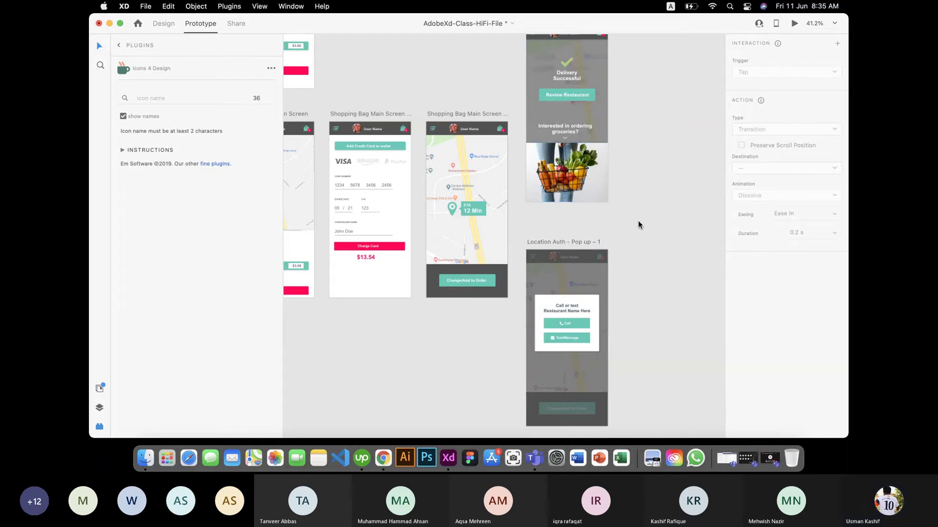
pyautogui.hscroll(-15, 638, 224)
pyautogui.hscroll(4, 638, 224)
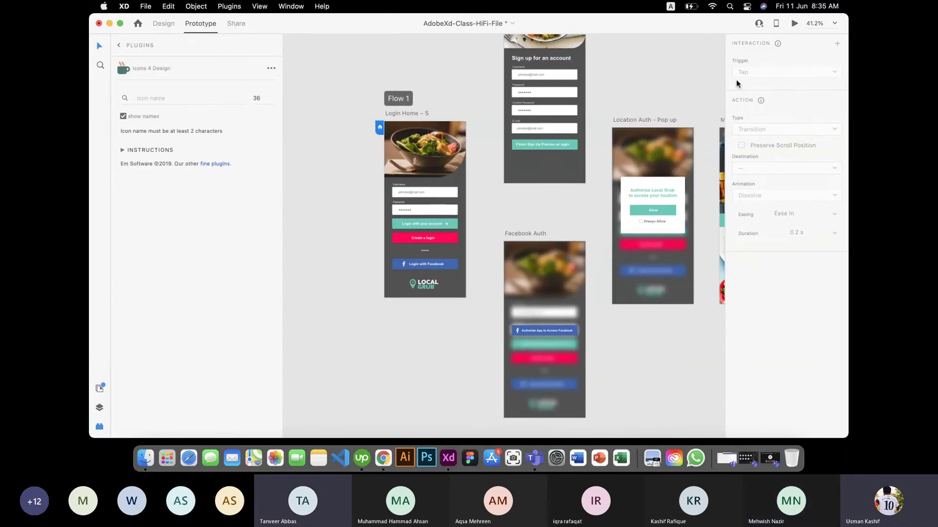
pyautogui.hscroll(15, 698, 84)
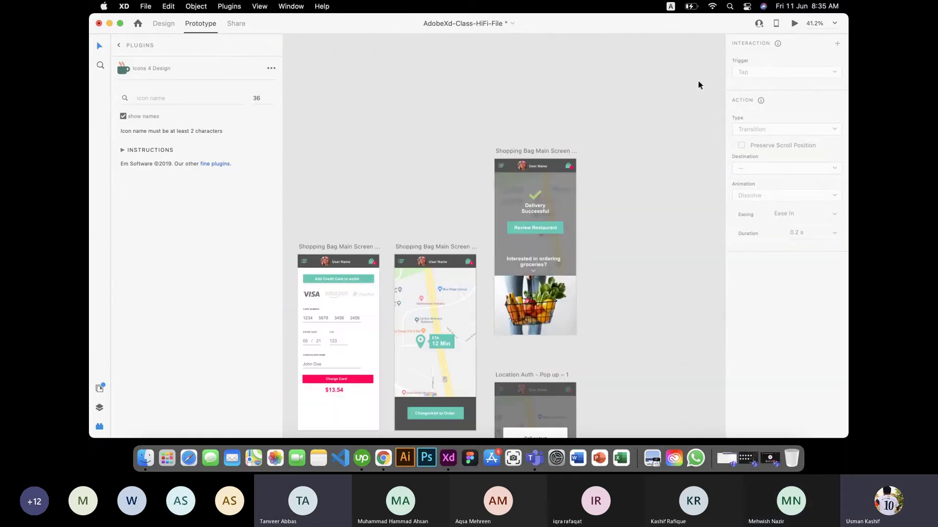
pyautogui.scroll(-5, 698, 84)
pyautogui.hscroll(-2, 635, 163)
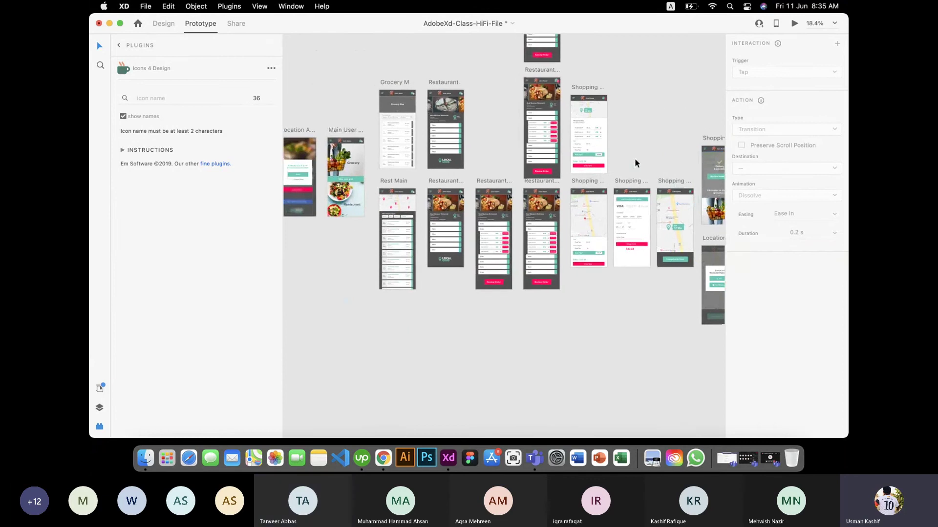
# Link the grocery basket image on the Delivery Successful artboard to the Grocery Main artboard with a Tap transition.
pyautogui.click(708, 224)
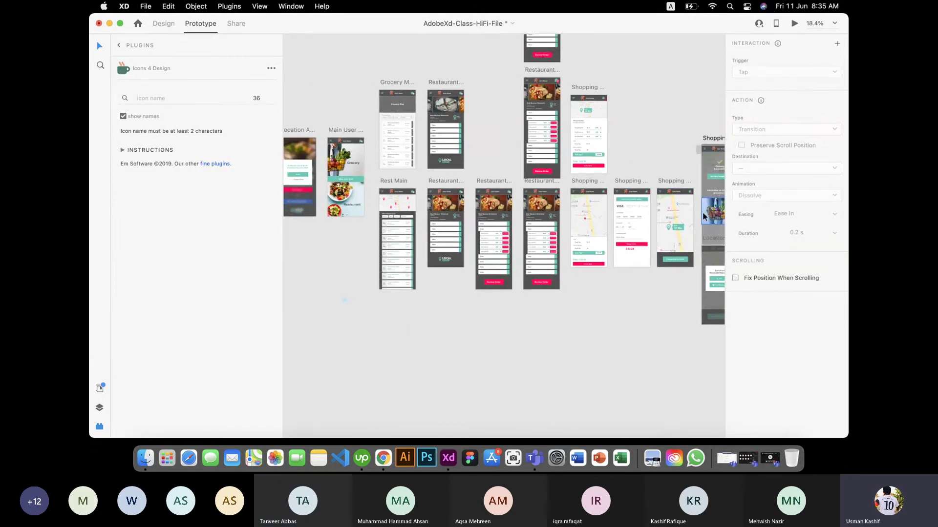
pyautogui.hscroll(3, 705, 216)
pyautogui.moveTo(699, 216); pyautogui.dragTo(352, 154)
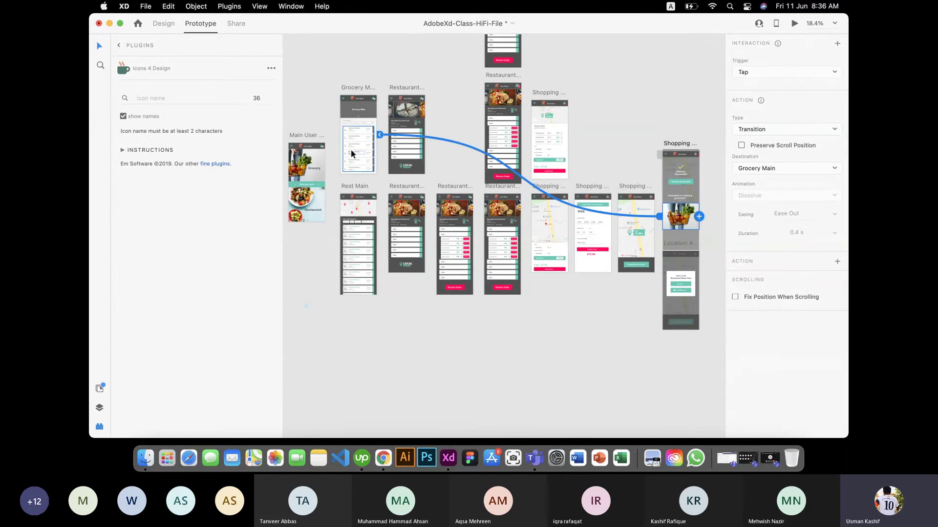
# Preview the prototype from Create a login through location access and the restaurant list, opening a restaurant and expanding its Sides.
pyautogui.hscroll(-10, 351, 154)
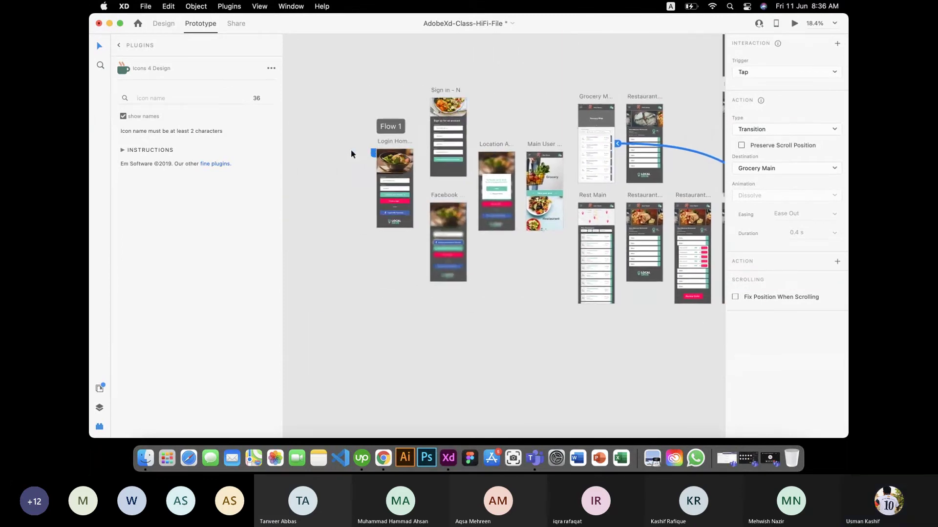
pyautogui.click(795, 24)
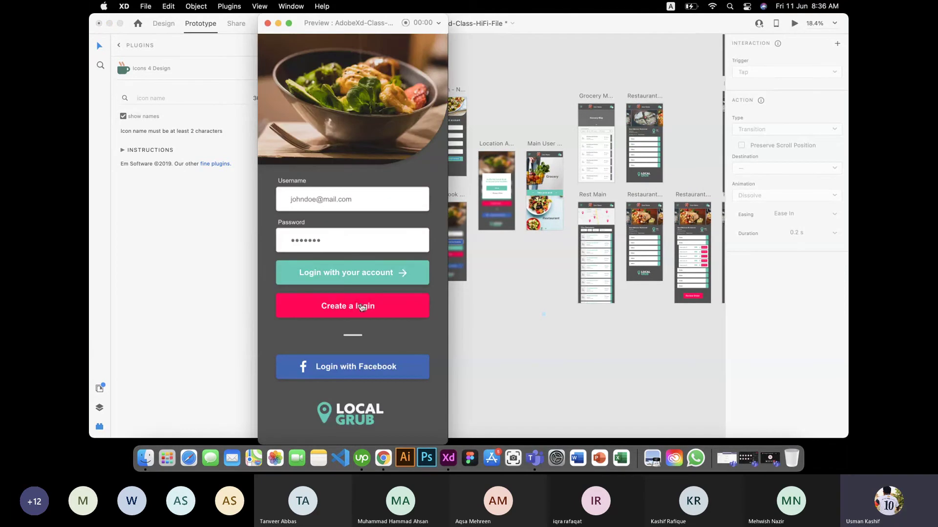
pyautogui.click(361, 307)
pyautogui.click(328, 362)
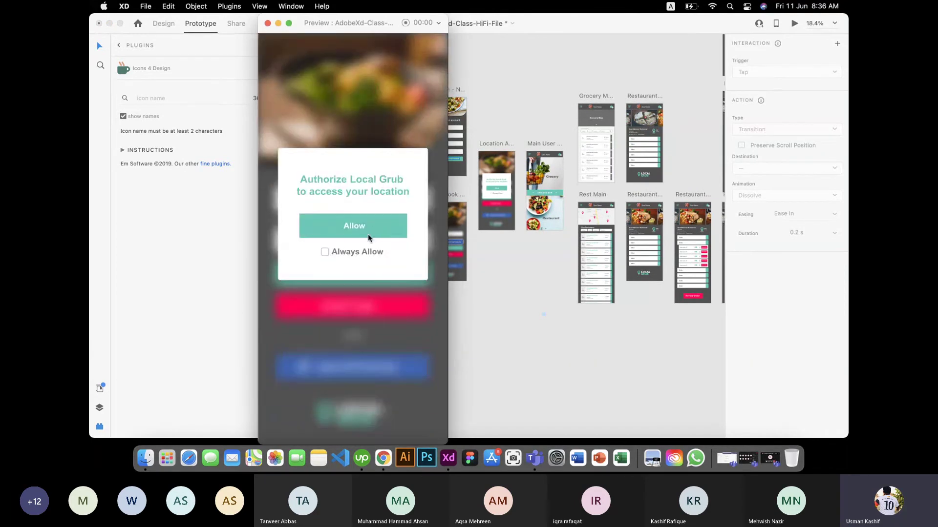
pyautogui.click(369, 237)
pyautogui.click(364, 308)
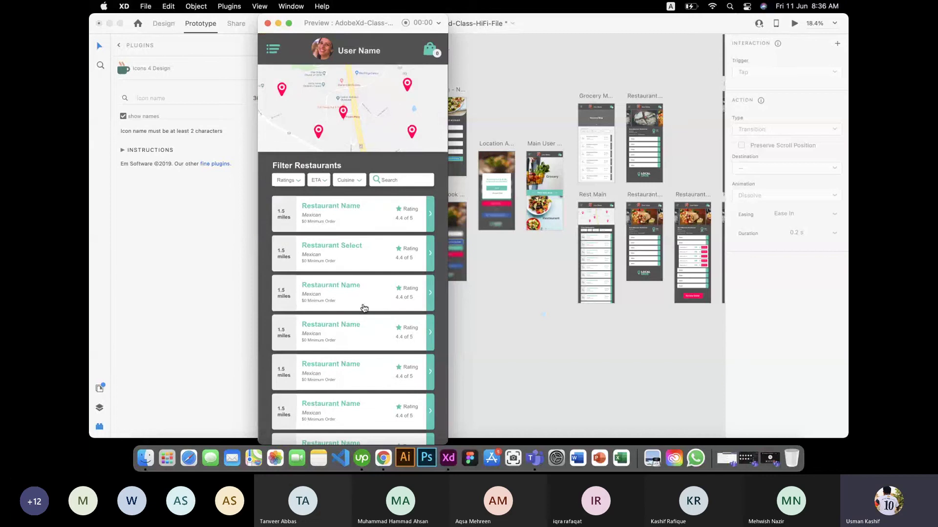
pyautogui.click(430, 293)
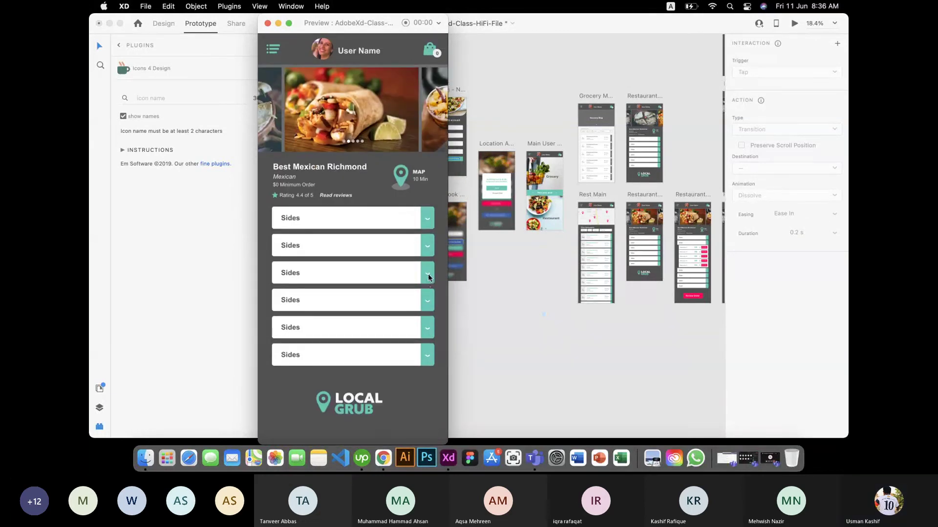
pyautogui.click(428, 270)
pyautogui.click(420, 273)
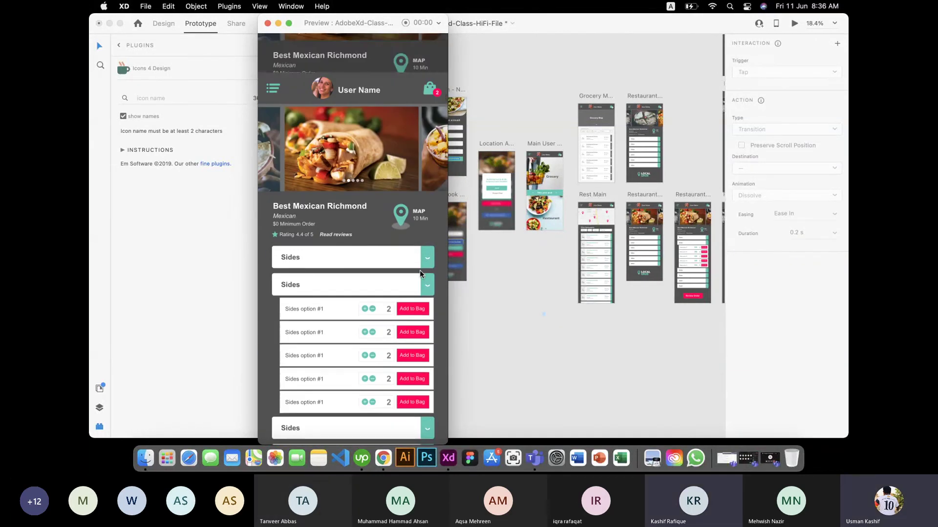
# Continue the preview from Review Order through ordering, payment, ETA map and delivery to the Grocery Map screen, then close it.
pyautogui.scroll(-5, 346, 418)
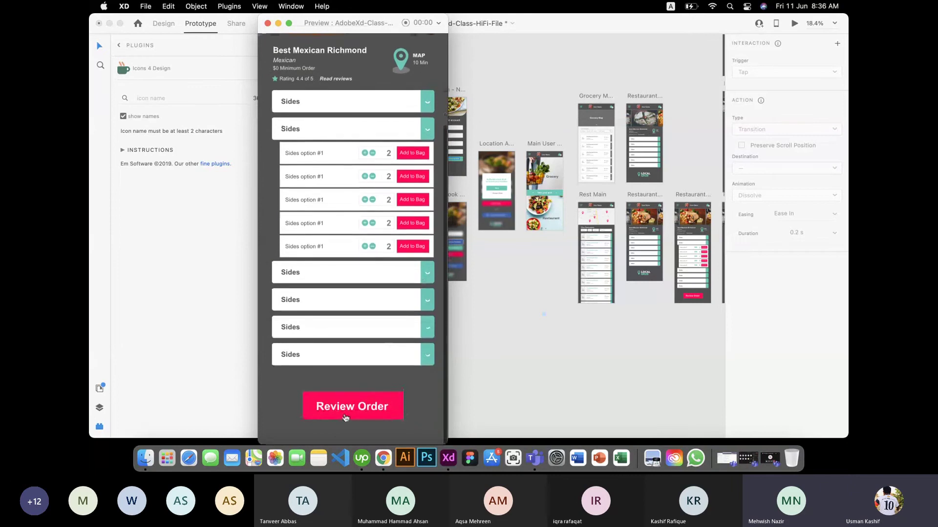
pyautogui.click(371, 410)
pyautogui.scroll(-2, 359, 411)
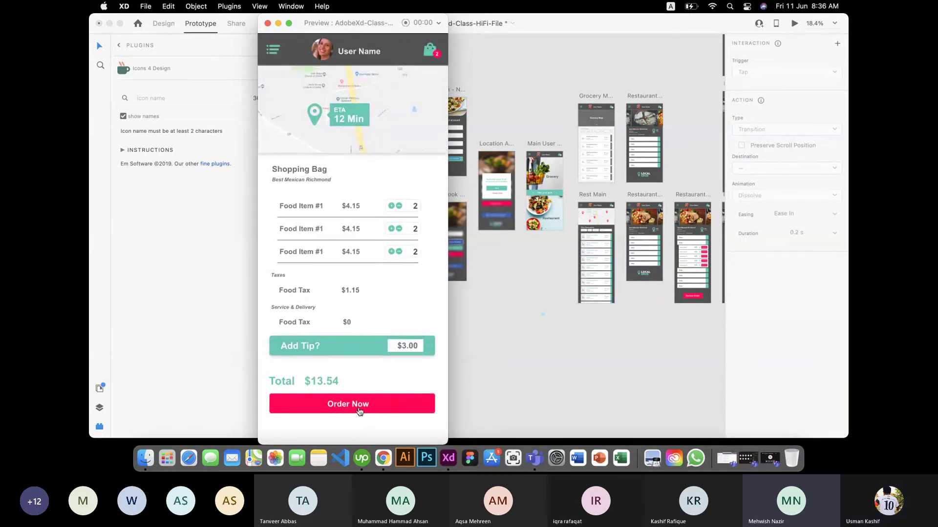
pyautogui.click(359, 412)
pyautogui.click(379, 330)
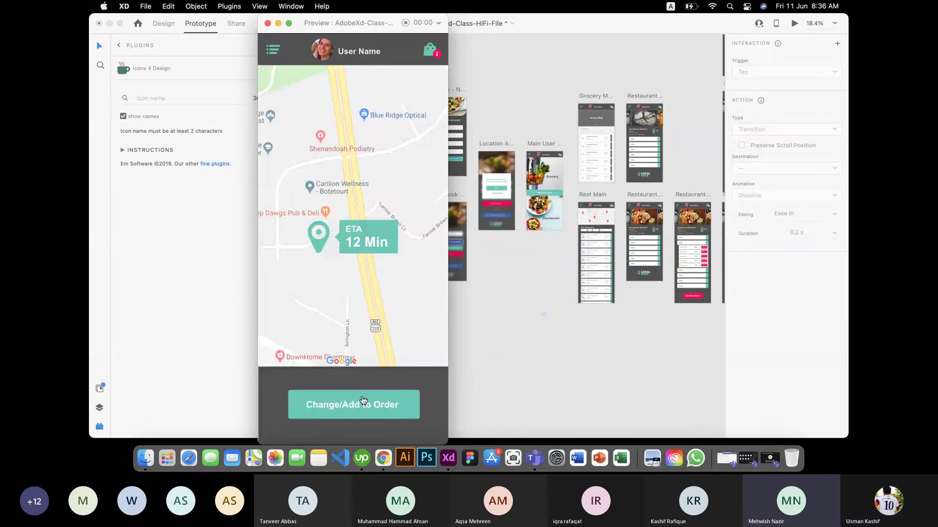
pyautogui.click(363, 401)
pyautogui.click(372, 204)
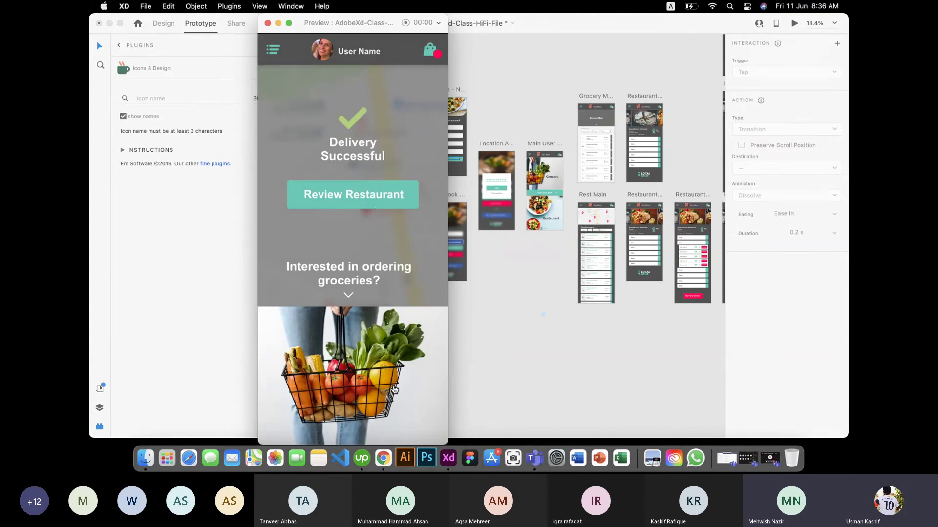
pyautogui.click(395, 390)
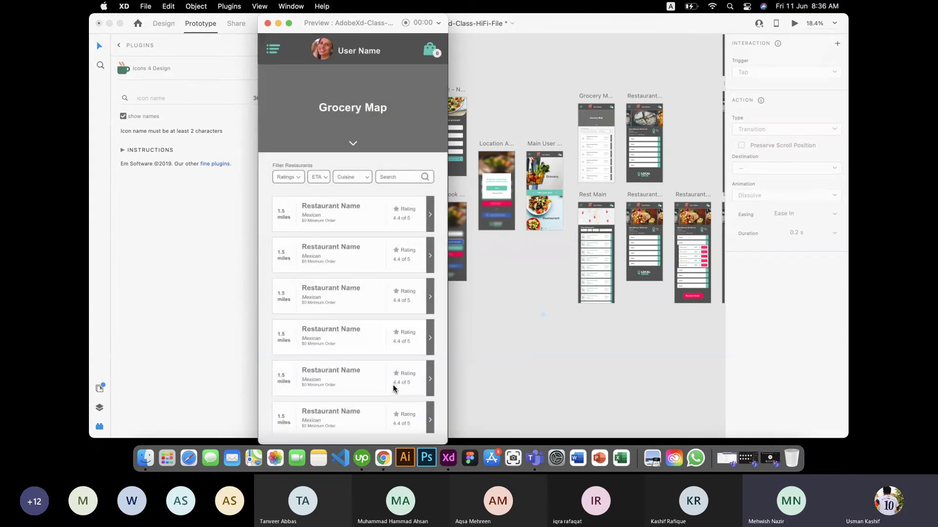
pyautogui.click(267, 23)
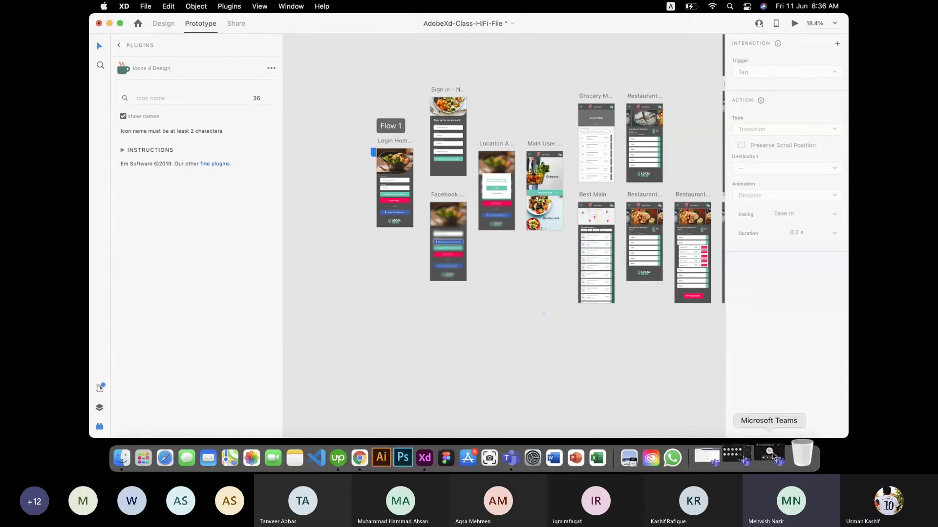
# Switch to the Microsoft Teams meeting, mute all attendees and minimize the meeting window.
pyautogui.click(772, 455)
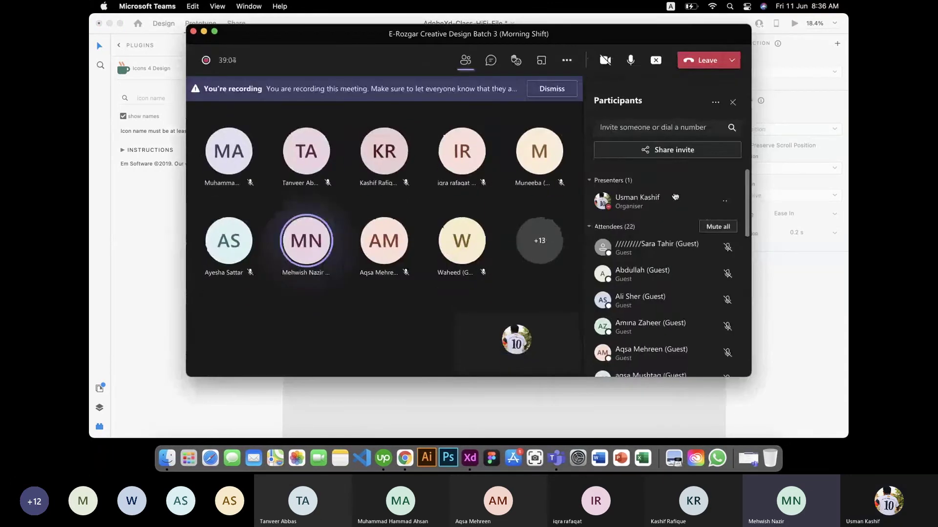
pyautogui.click(717, 227)
pyautogui.click(549, 229)
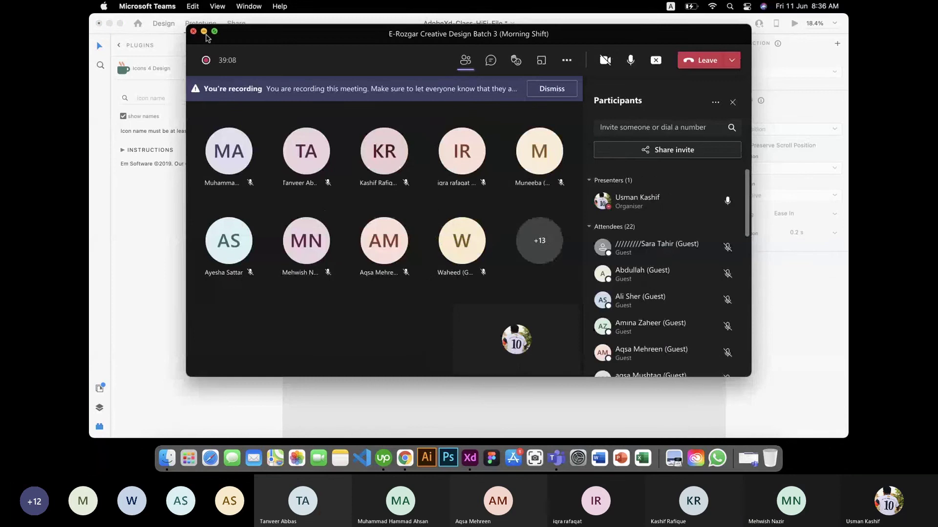
pyautogui.click(204, 30)
# Switch to Figma and duplicate the iPhone 8 - 1 frame with its red phone icon, placing the copy beside the original.
pyautogui.scroll(-2, 507, 334)
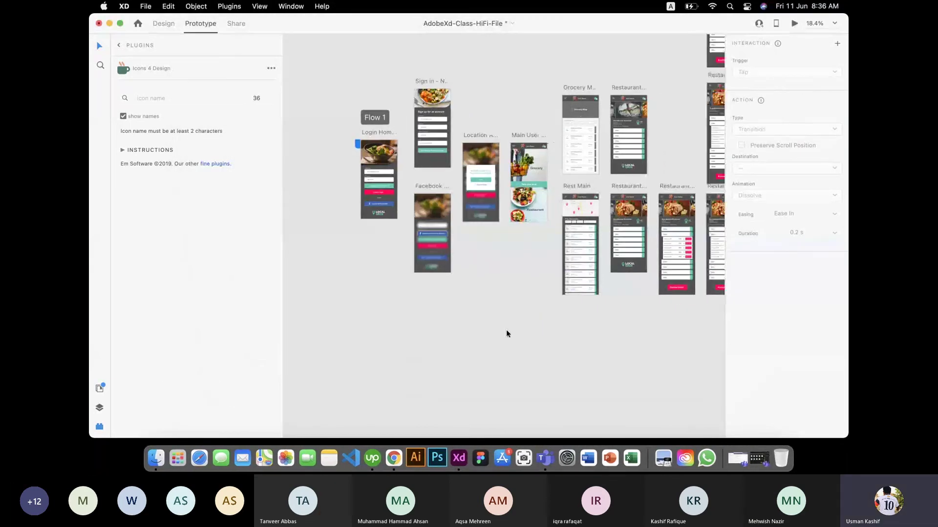
pyautogui.hscroll(5, 507, 334)
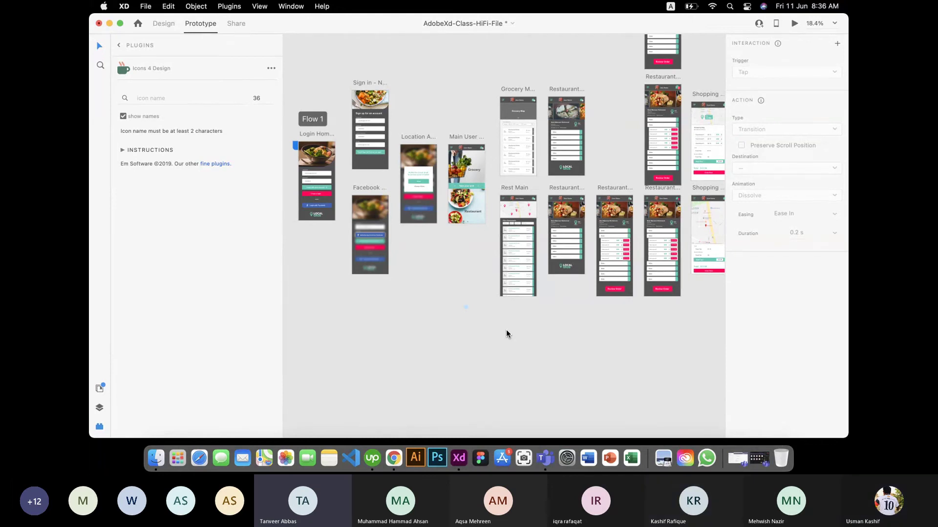
pyautogui.click(480, 457)
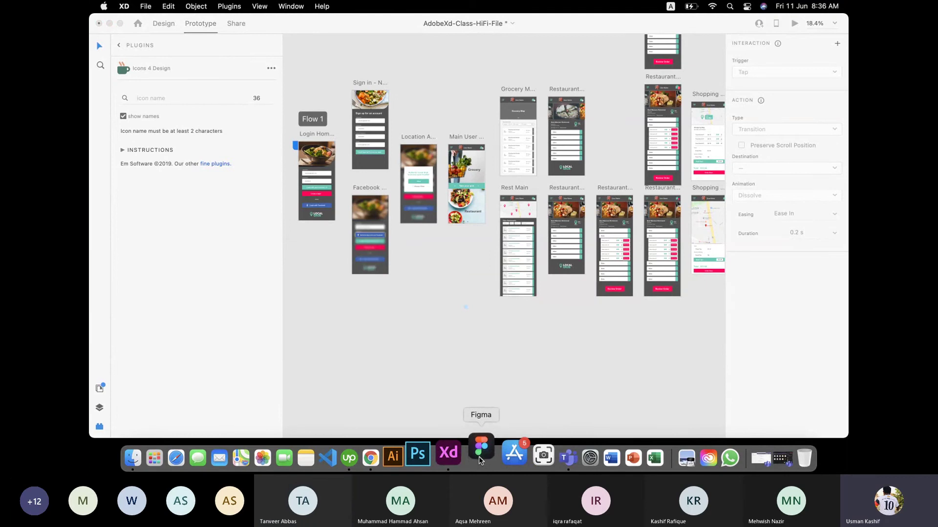
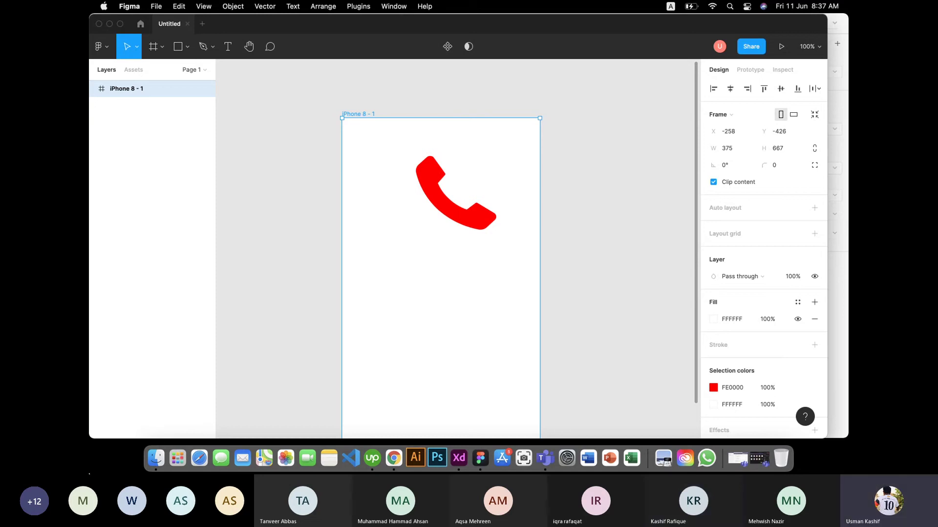
pyautogui.click(381, 360)
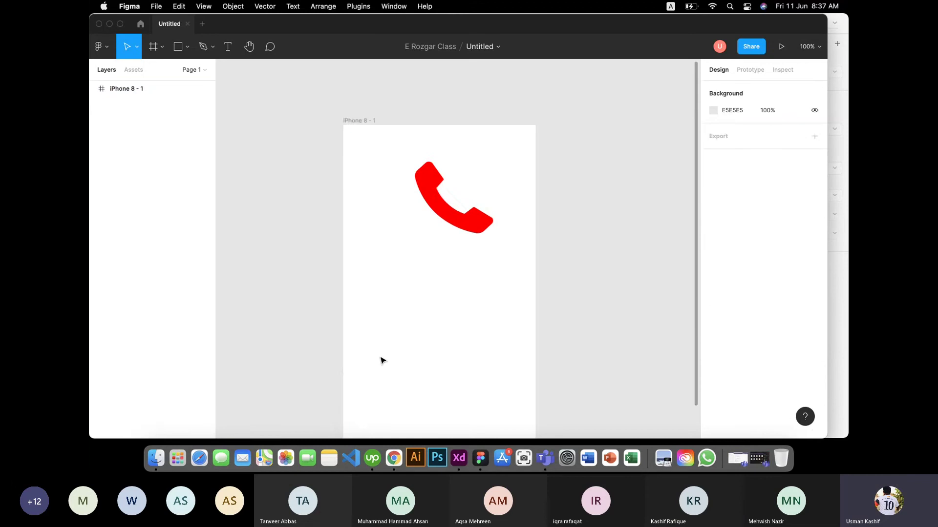
pyautogui.scroll(-5, 381, 360)
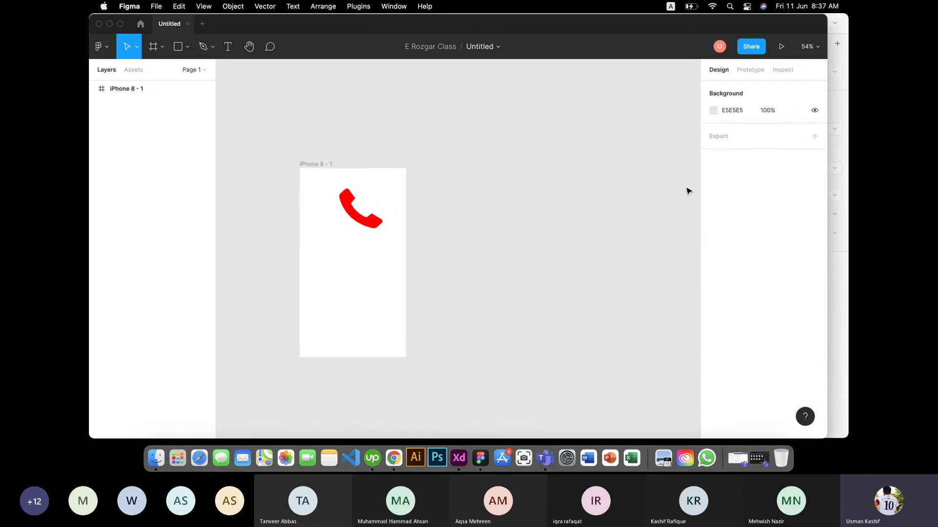
pyautogui.moveTo(315, 165); pyautogui.dragTo(432, 166)
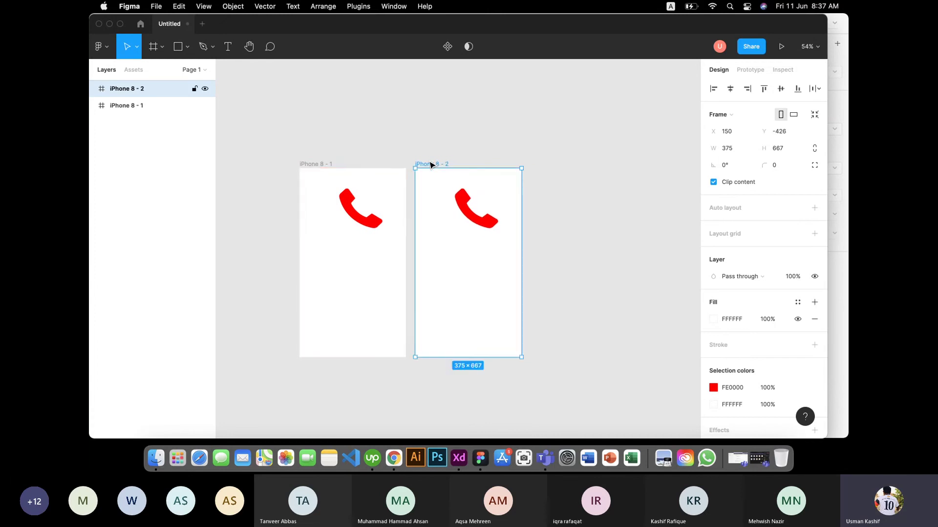
# Show the prototype options for the phone icon on iPhone 8 - 1, dismiss the tips and view the overflow scrolling choices.
pyautogui.click(755, 72)
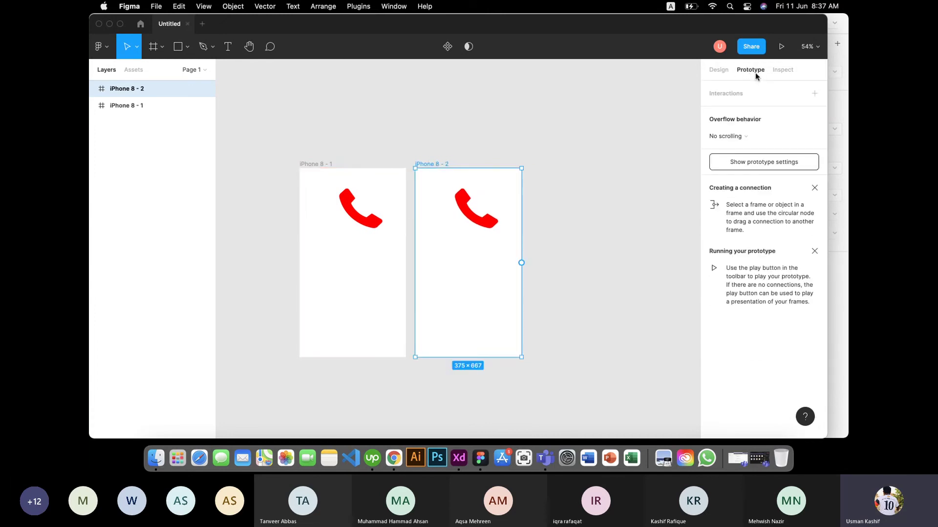
pyautogui.click(367, 301)
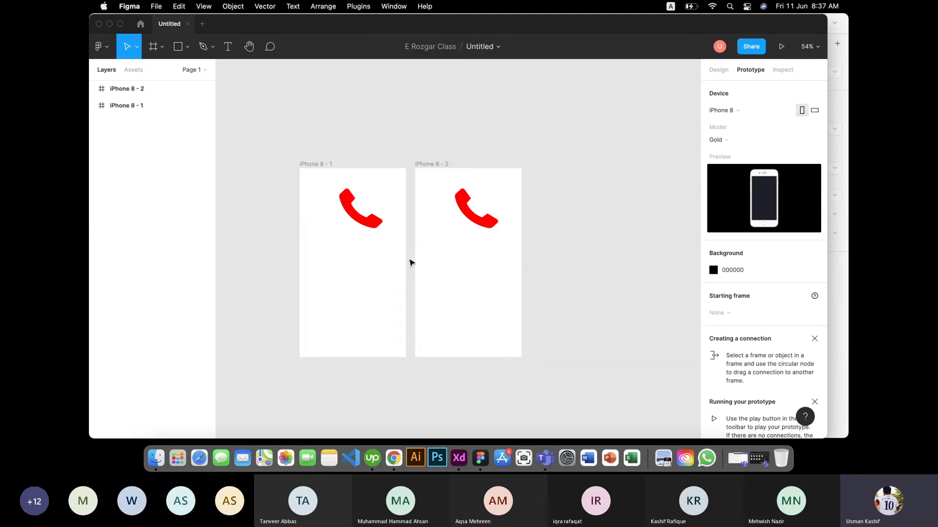
pyautogui.click(383, 231)
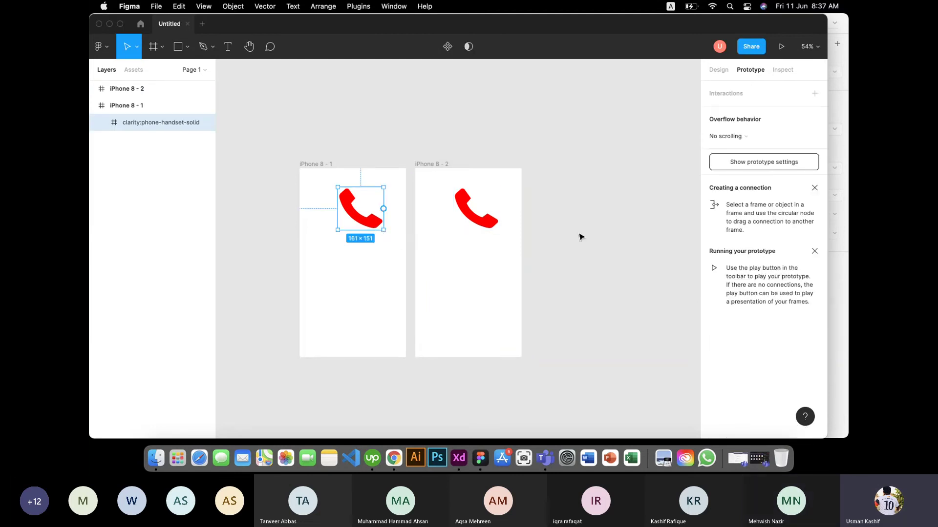
pyautogui.click(814, 189)
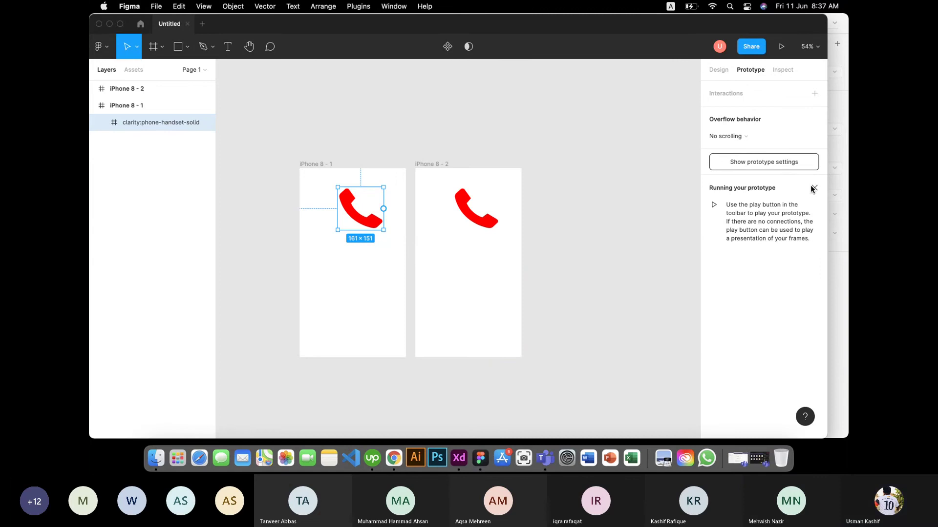
pyautogui.click(813, 189)
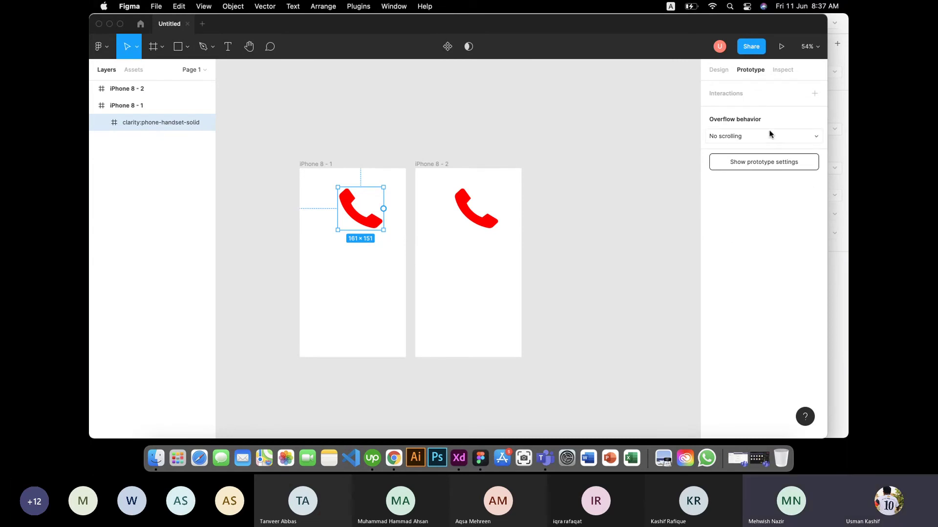
pyautogui.click(789, 140)
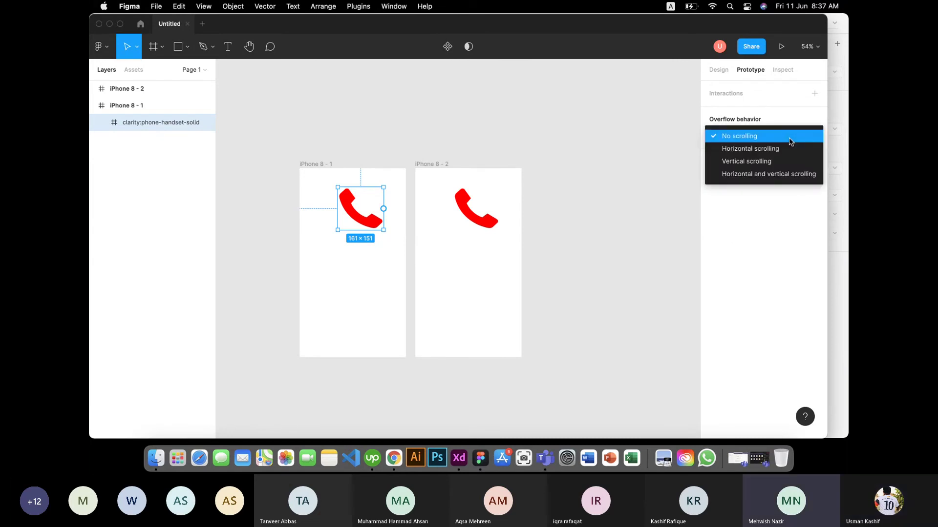
pyautogui.click(633, 162)
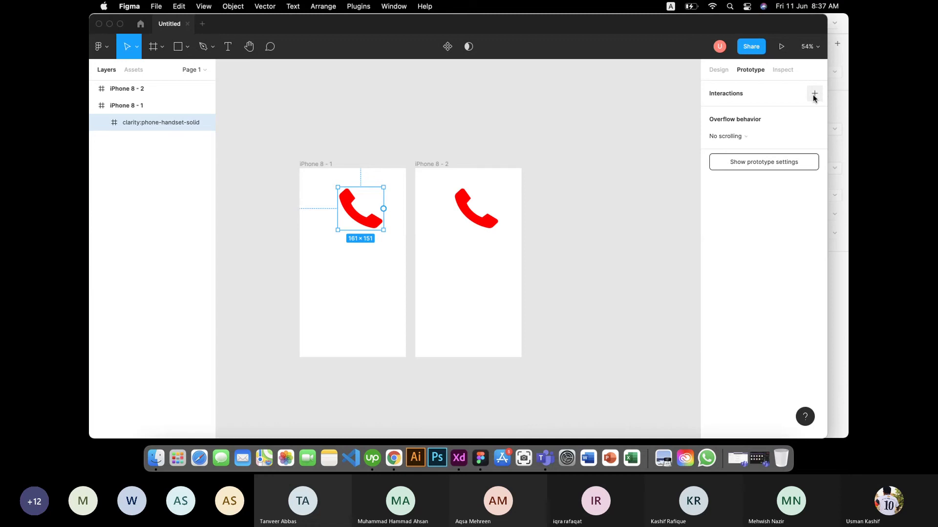
# Add an On tap interaction to the phone icon on iPhone 8 - 1 and connect it to the iPhone 8 - 2 frame.
pyautogui.click(814, 94)
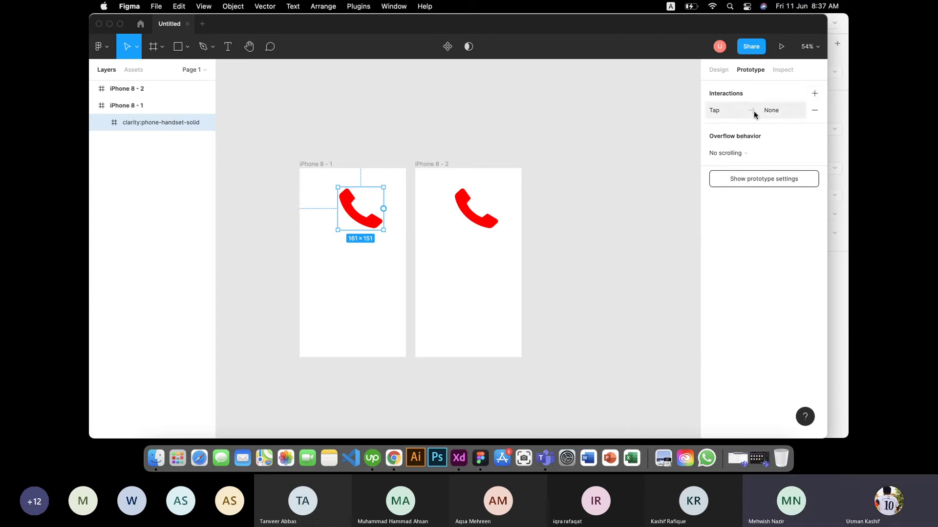
pyautogui.click(778, 107)
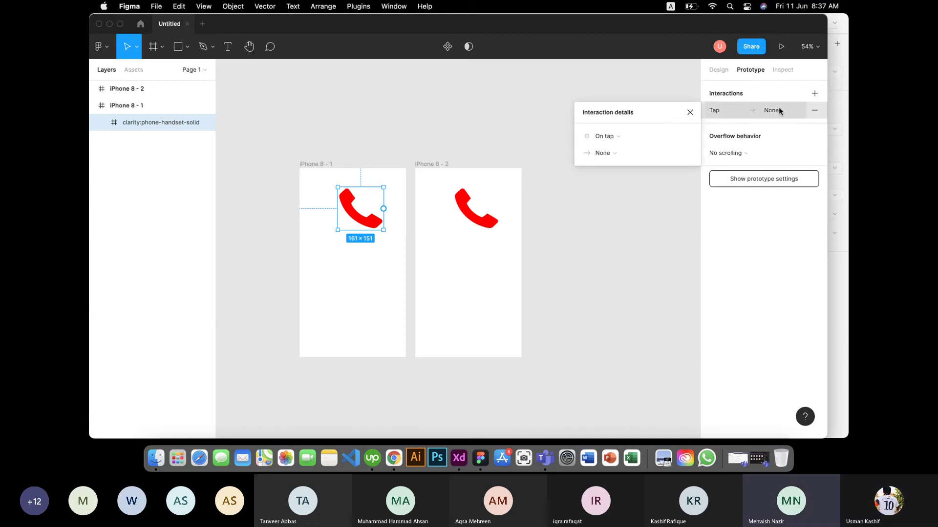
pyautogui.click(608, 140)
pyautogui.click(616, 140)
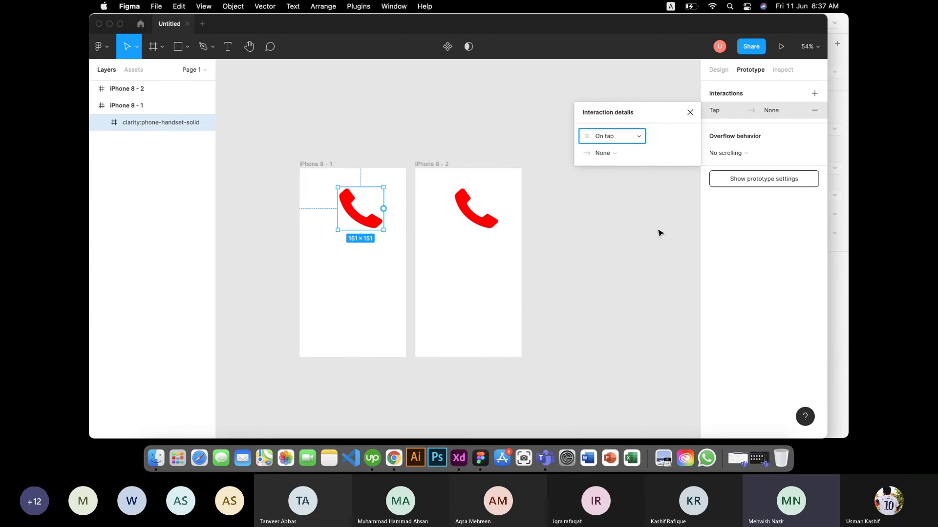
pyautogui.click(746, 252)
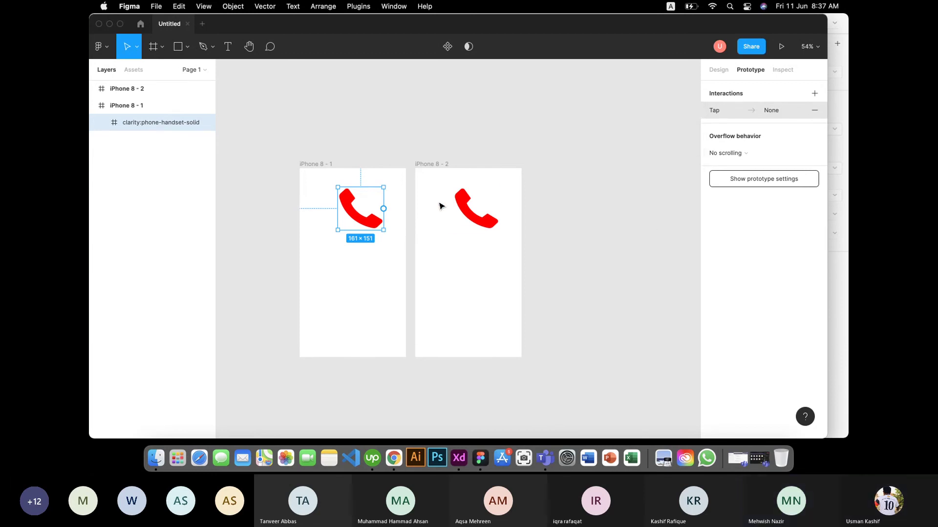
pyautogui.moveTo(384, 209); pyautogui.dragTo(446, 278)
pyautogui.click(616, 291)
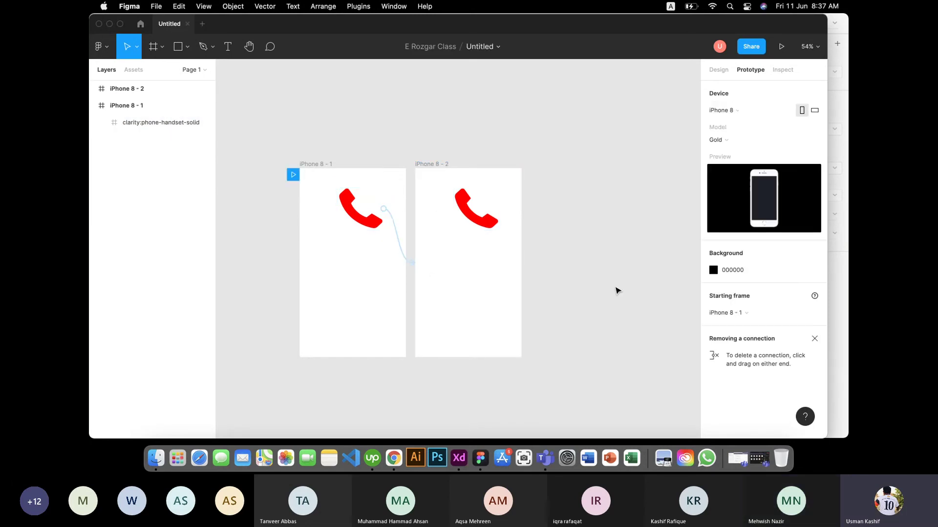
# Start the prototype preview for the connected iPhone 8 frames, leave it loading and return to the design file.
pyautogui.click(374, 222)
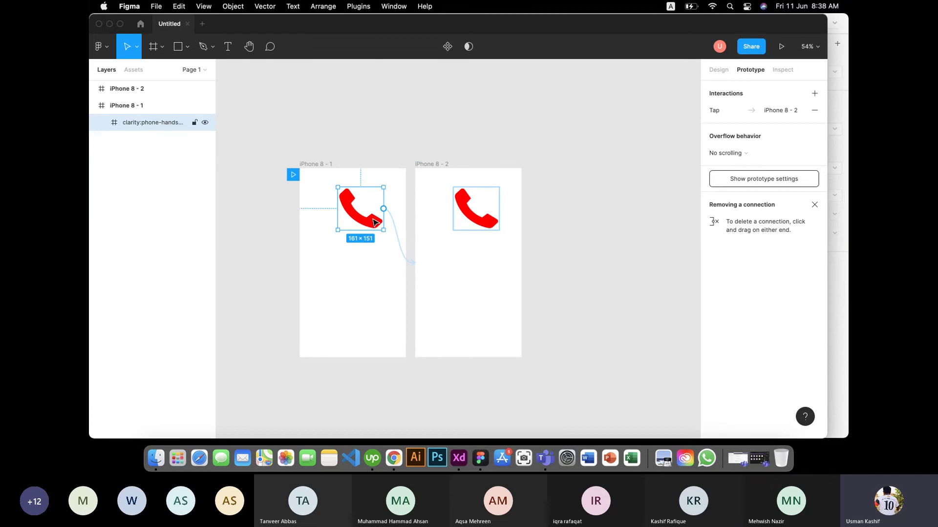
pyautogui.click(463, 278)
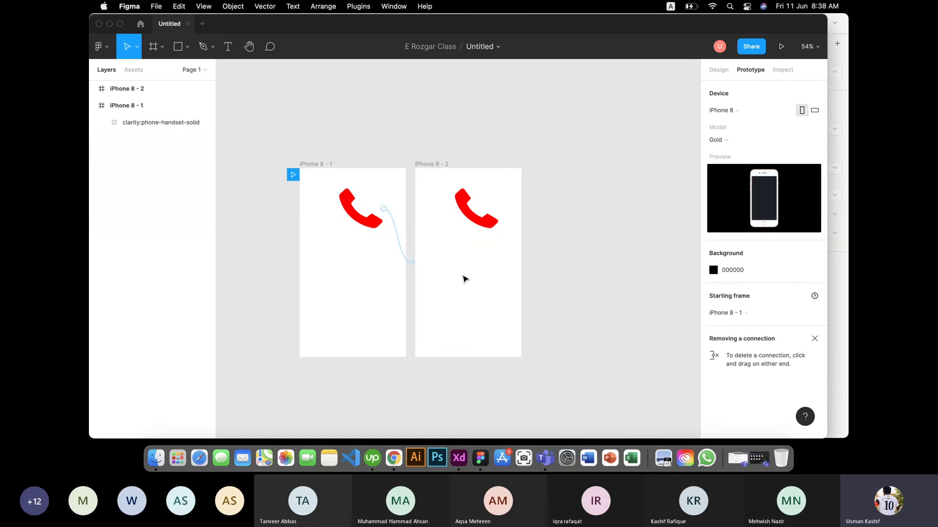
pyautogui.click(783, 47)
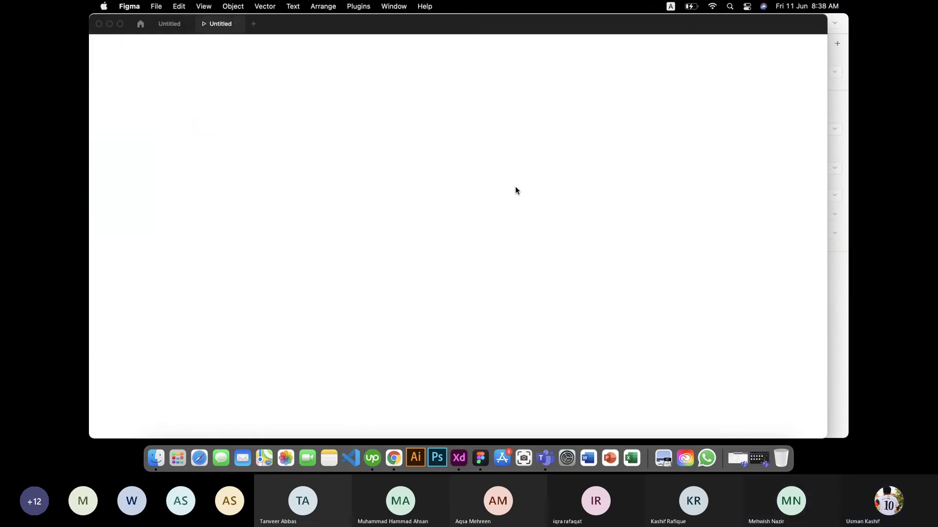
pyautogui.click(160, 26)
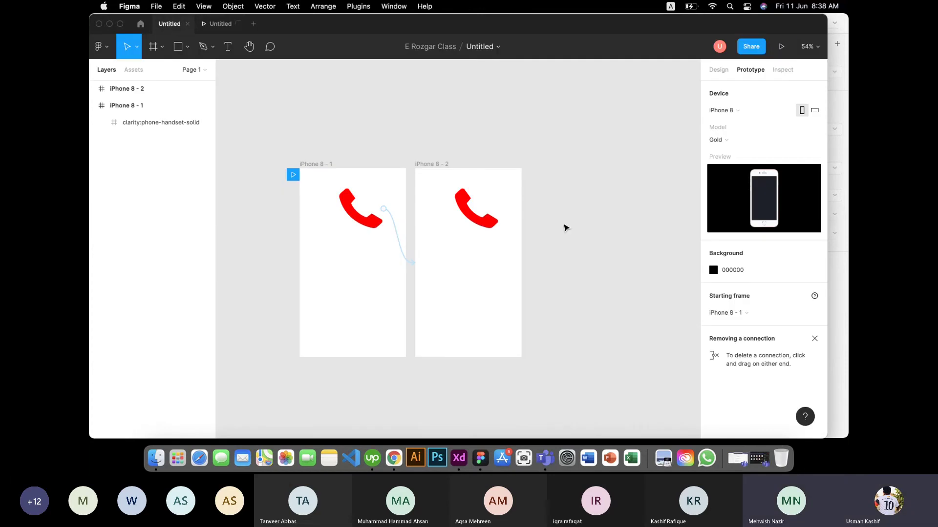
# Recolour the phone icon on the iPhone 8 - 2 frame from red to near-black.
pyautogui.click(493, 209)
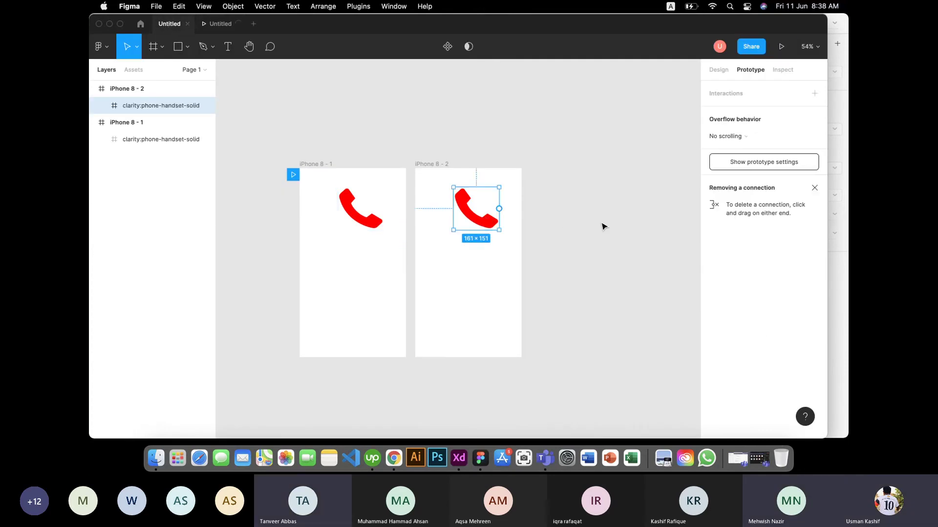
pyautogui.click(720, 72)
pyautogui.scroll(-5, 728, 245)
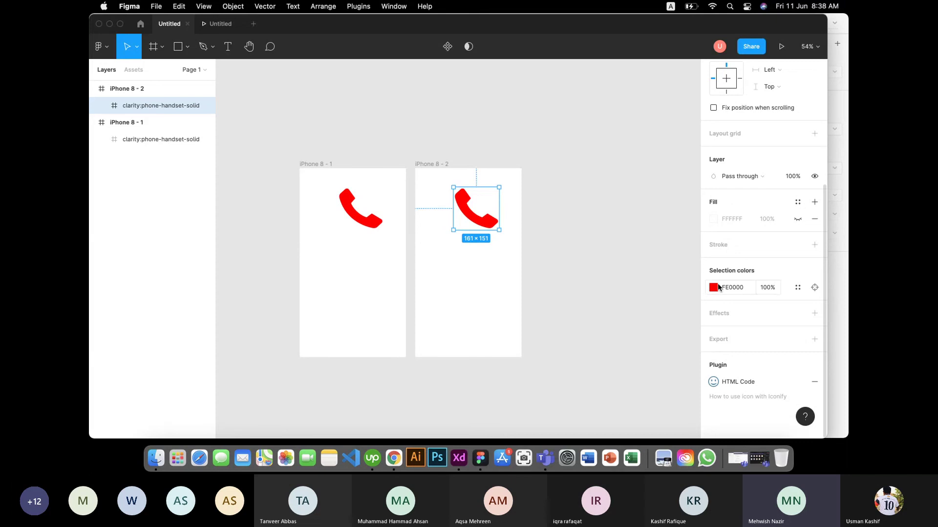
pyautogui.click(714, 287)
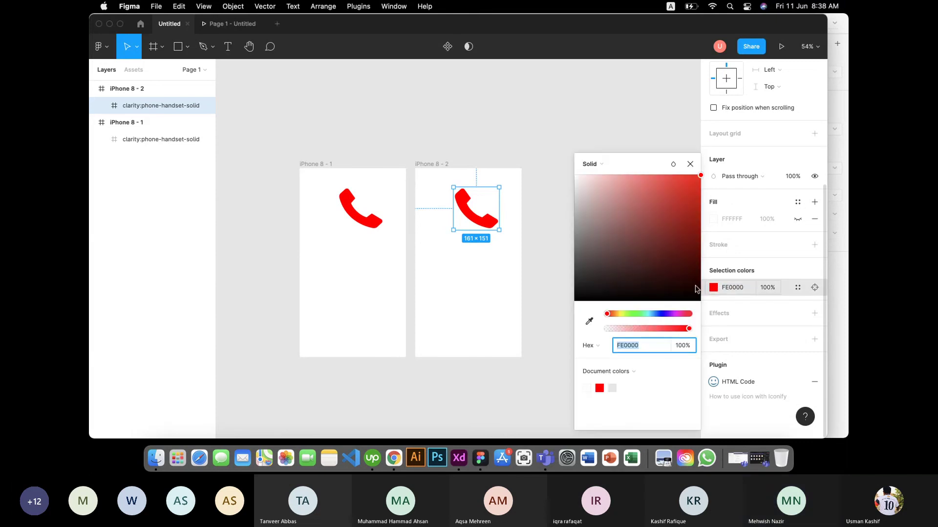
pyautogui.click(588, 291)
pyautogui.click(560, 274)
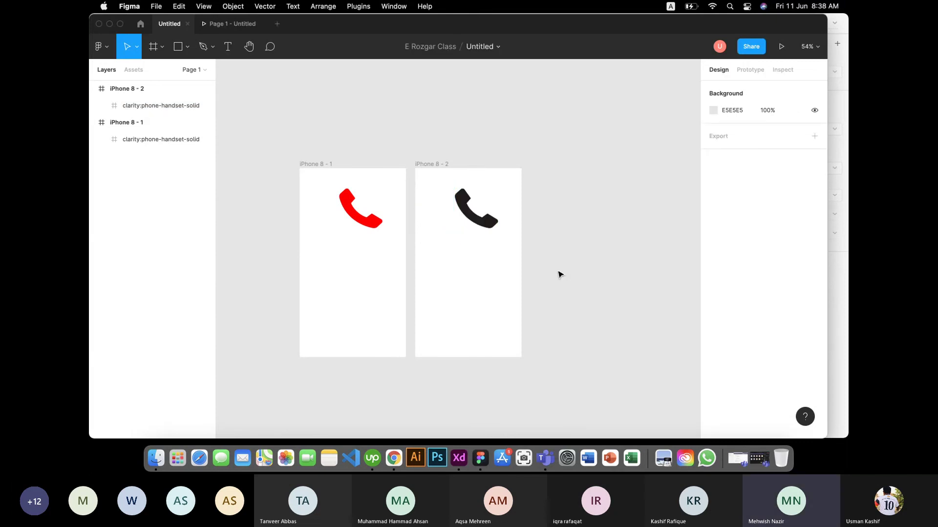
# Test the phone icon's tap link from iPhone 8 - 1 in the prototype preview, and close the preview.
pyautogui.click(239, 28)
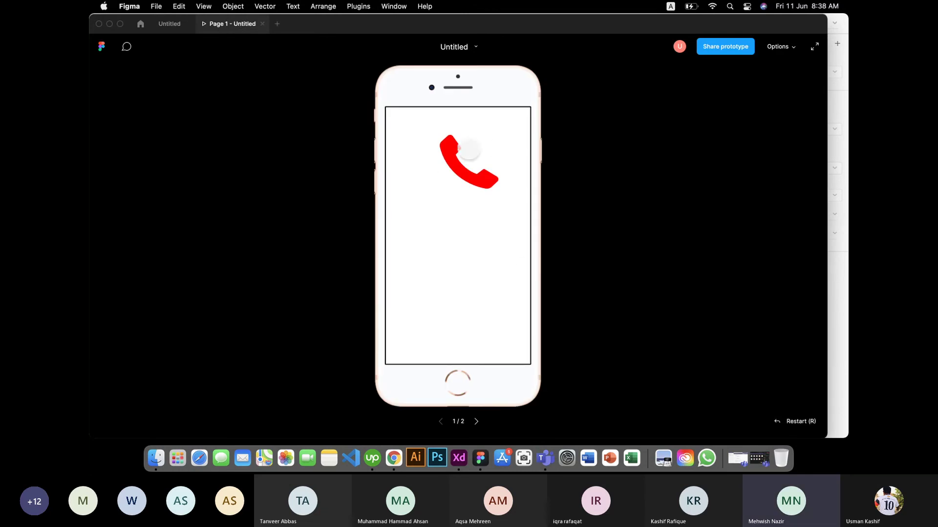
pyautogui.click(478, 166)
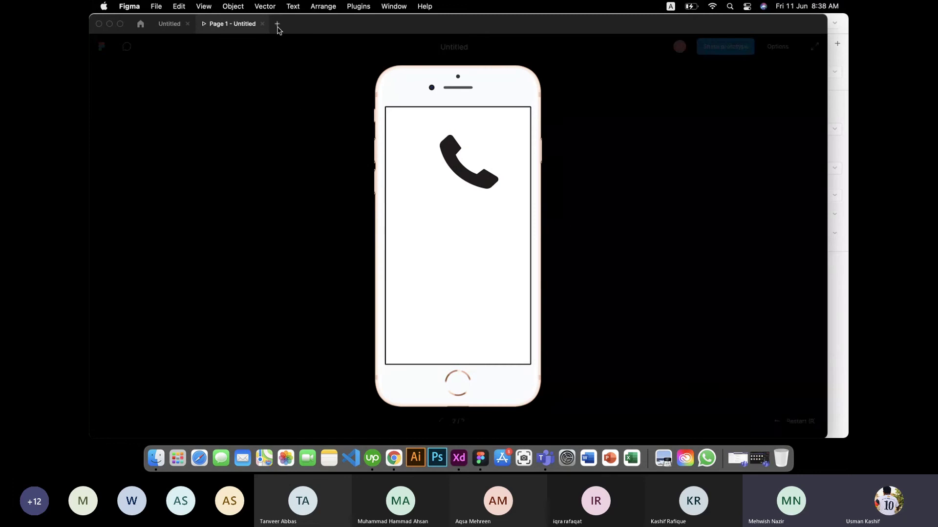
pyautogui.click(441, 422)
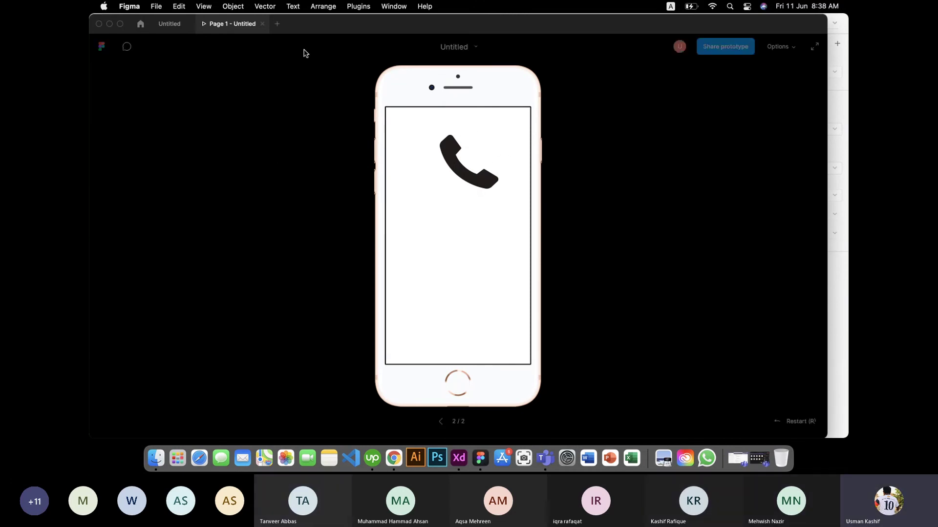
pyautogui.click(262, 24)
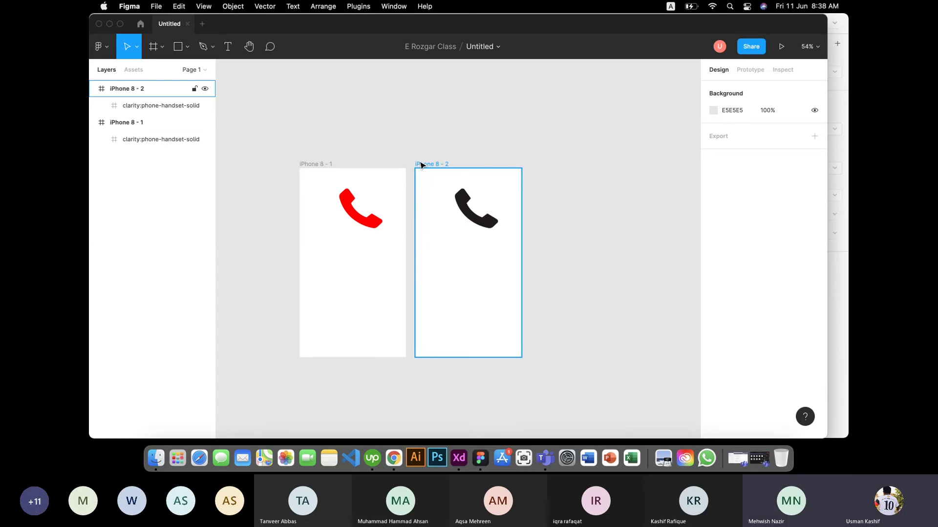
# Show the prototype connections and draw a rectangle about 275 × 84 below the phone icon on iPhone 8 - 1.
pyautogui.click(751, 70)
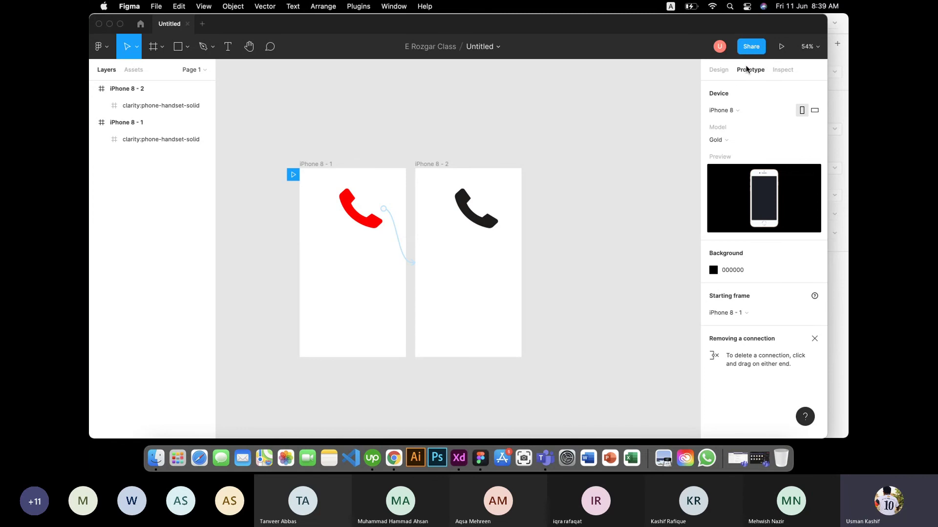
pyautogui.click(368, 224)
pyautogui.click(368, 225)
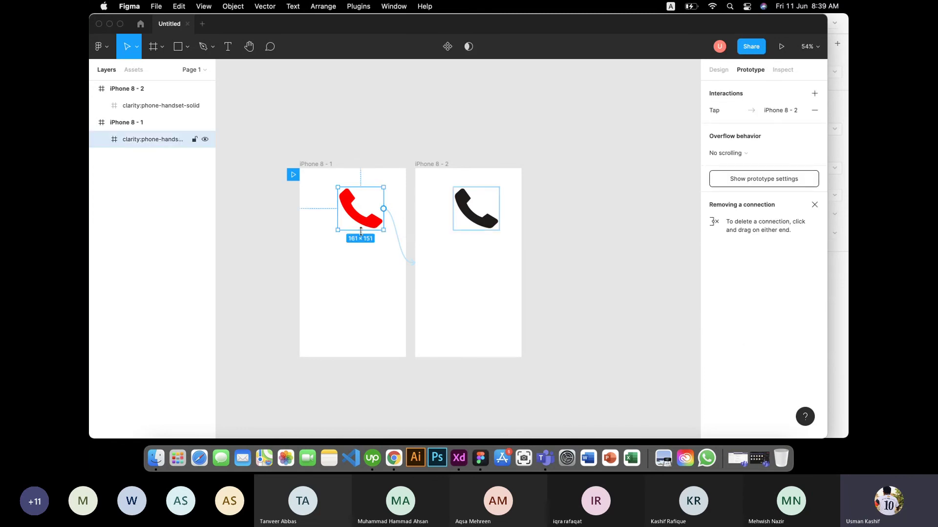
pyautogui.scroll(-2, 386, 227)
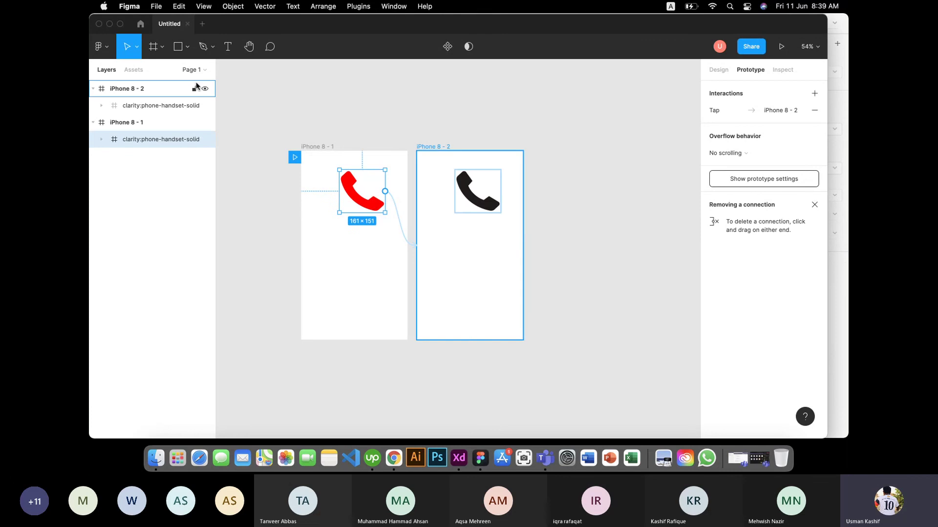
pyautogui.click(188, 47)
pyautogui.click(188, 72)
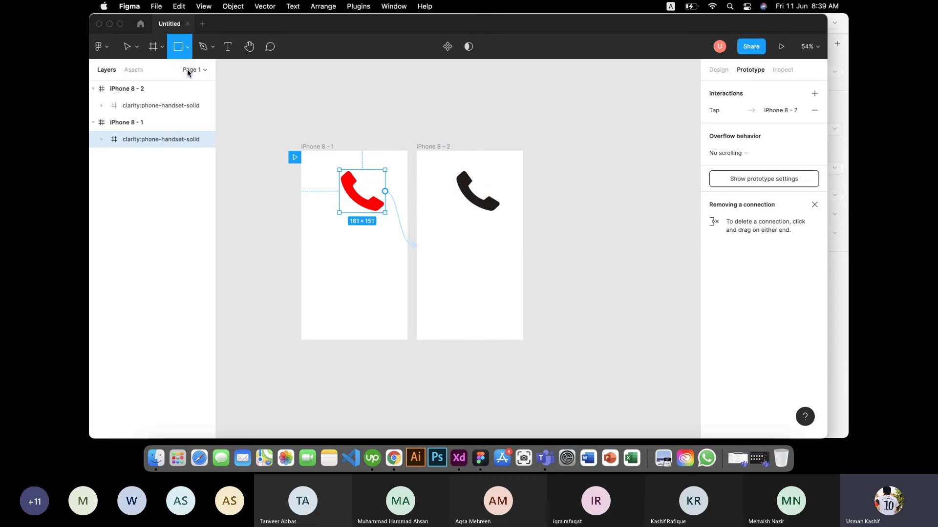
pyautogui.moveTo(313, 245); pyautogui.dragTo(391, 270)
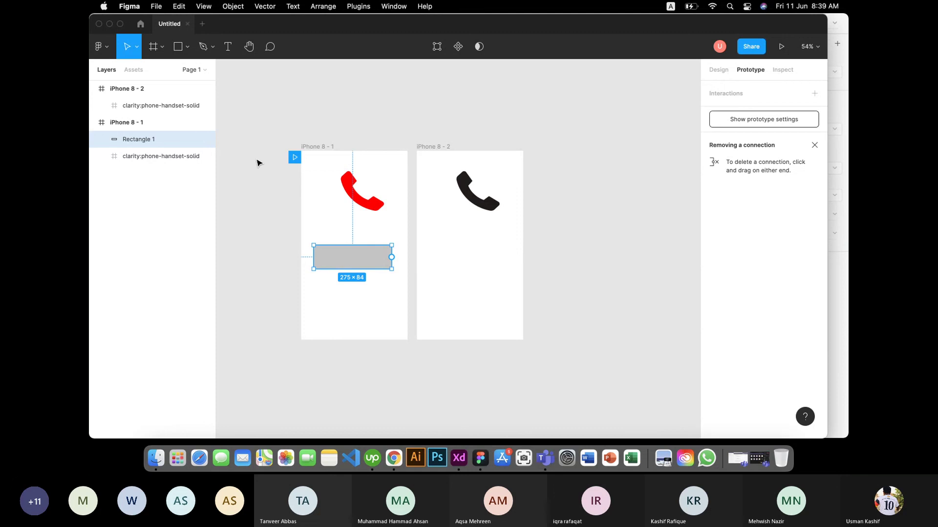
pyautogui.click(245, 134)
# Connect the rectangle to the iPhone 8 - 2 frame with an On tap interaction using the Smart animate animation.
pyautogui.click(391, 258)
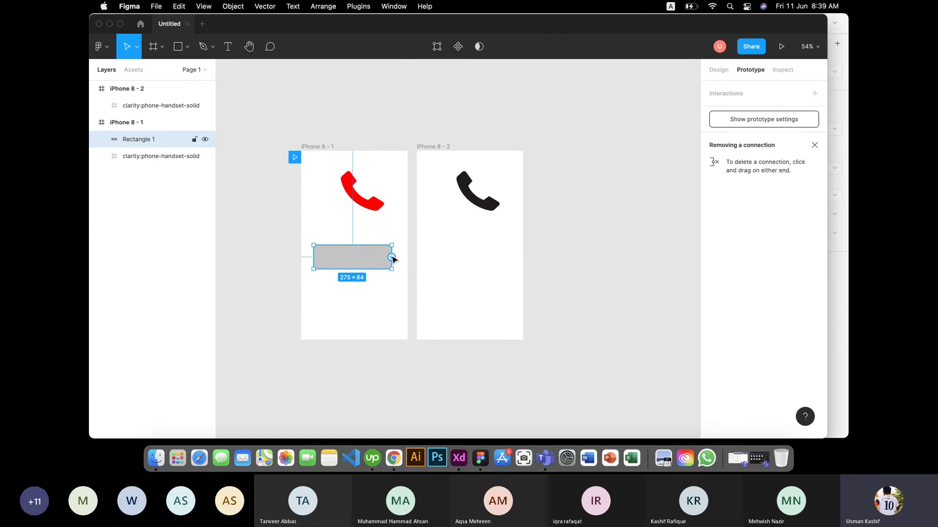
pyautogui.moveTo(391, 257); pyautogui.dragTo(439, 277)
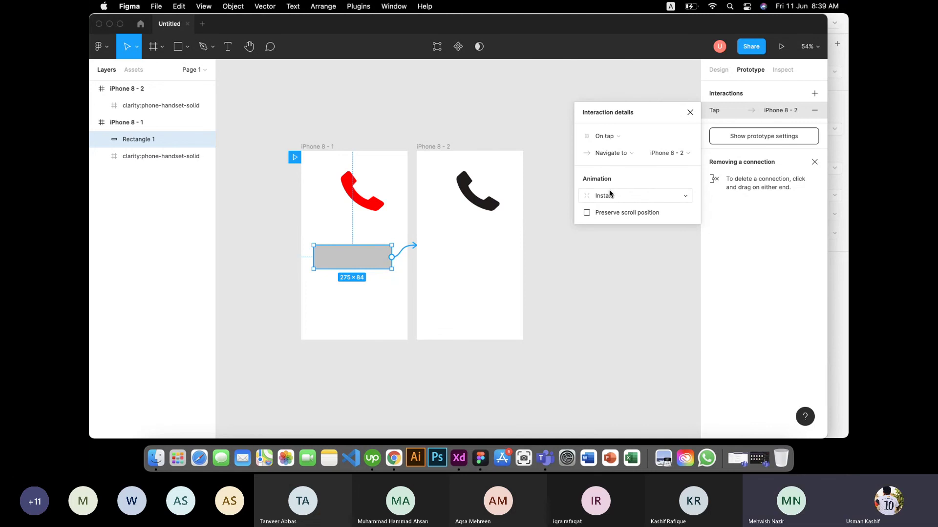
pyautogui.click(632, 139)
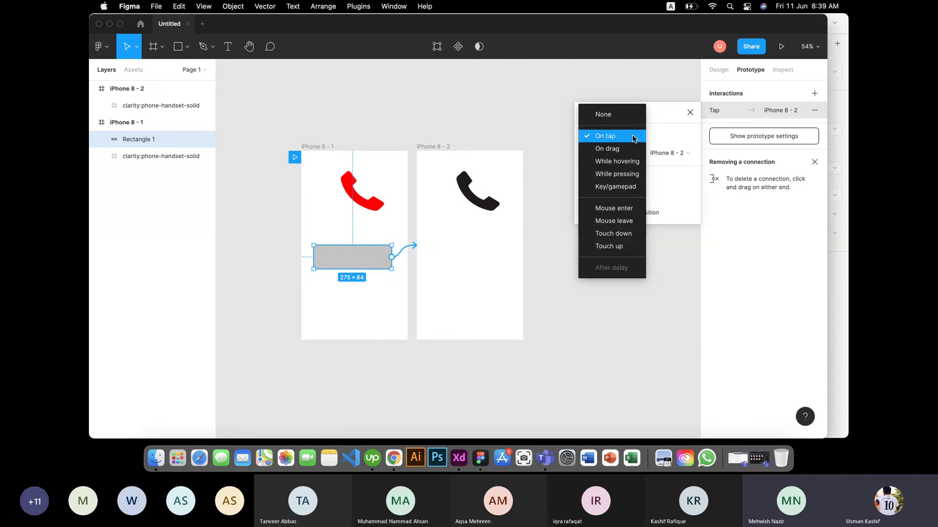
pyautogui.click(633, 136)
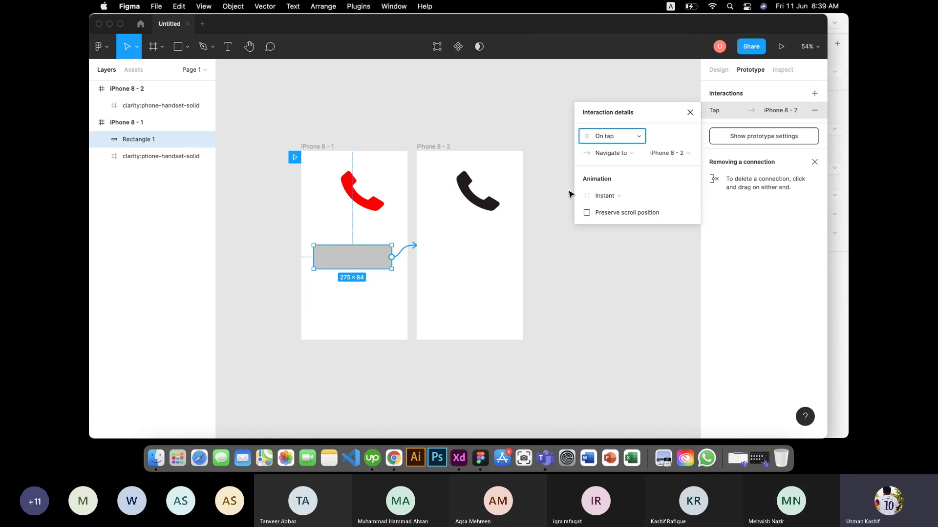
pyautogui.click(624, 196)
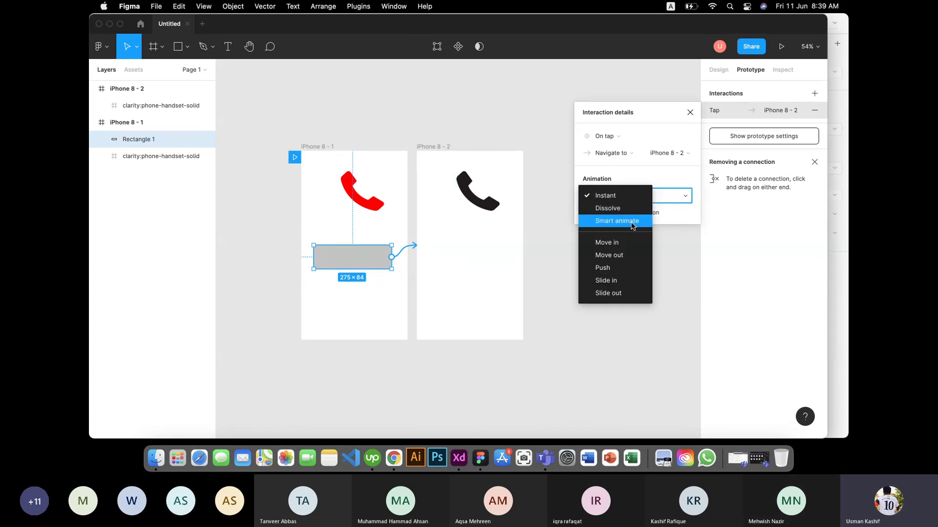
pyautogui.click(633, 222)
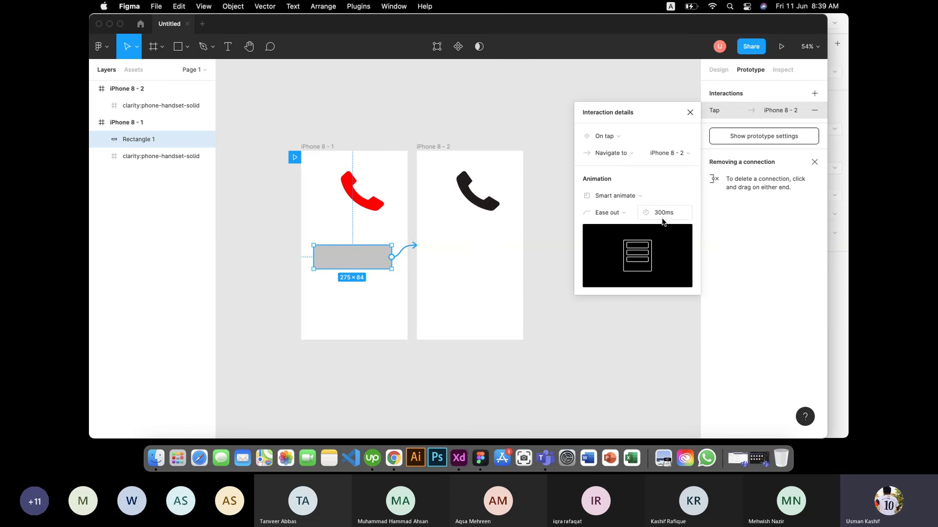
pyautogui.click(740, 197)
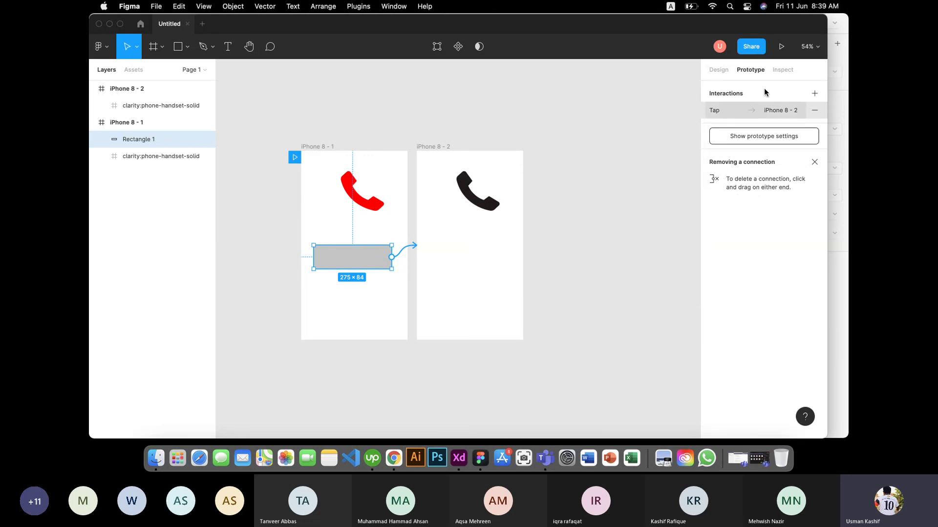
# Preview the prototype, test the rectangle's tap link to the second frame, and close the preview.
pyautogui.click(781, 46)
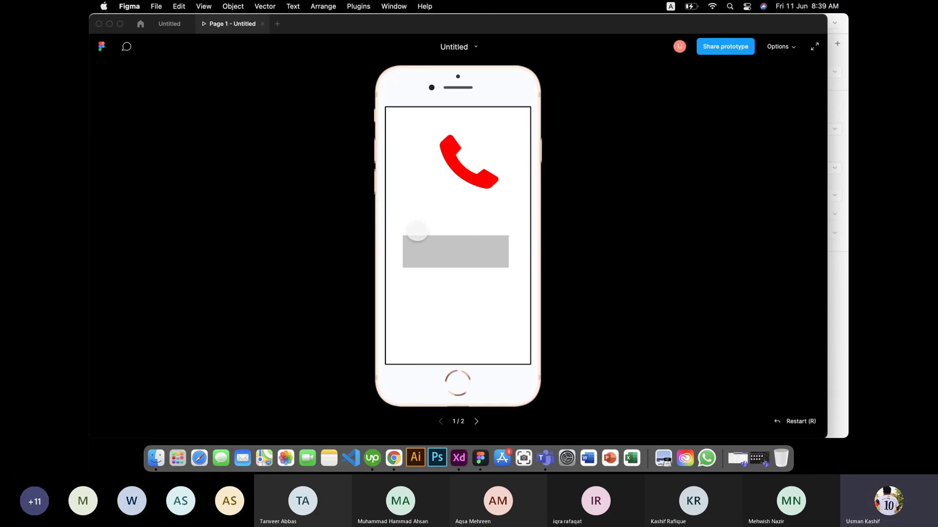
pyautogui.click(442, 250)
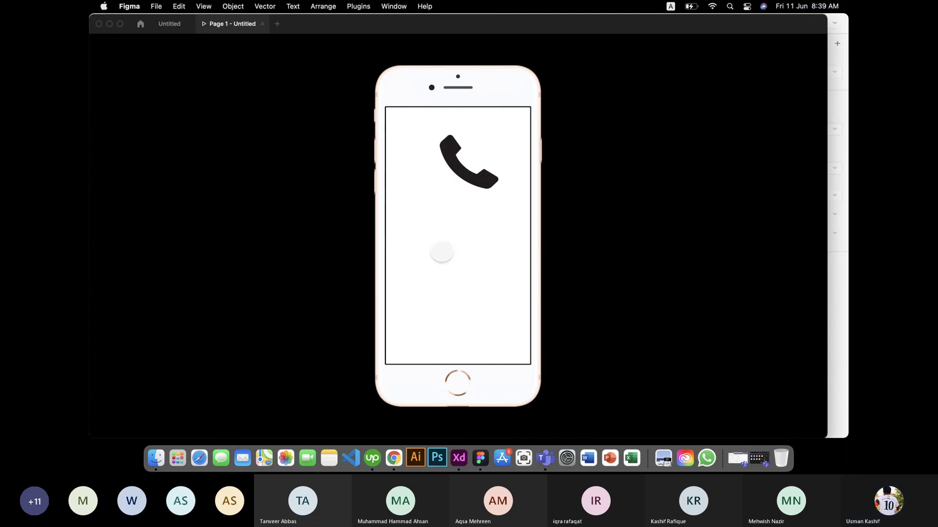
pyautogui.click(263, 24)
pyautogui.click(252, 177)
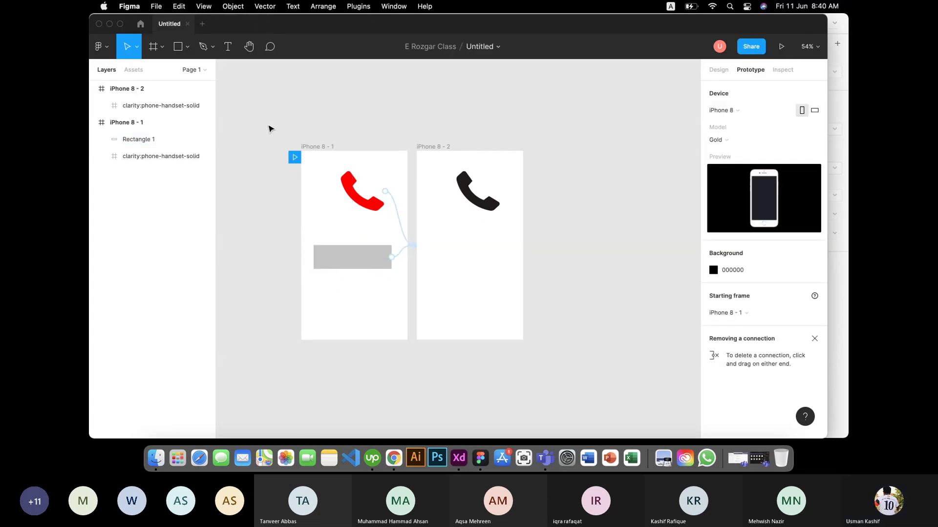
# Delete the phone icons and the rectangle from the two iPhone 8 frames.
pyautogui.moveTo(268, 125); pyautogui.dragTo(482, 335)
pyautogui.press('Delete')
pyautogui.scroll(-3, 412, 201)
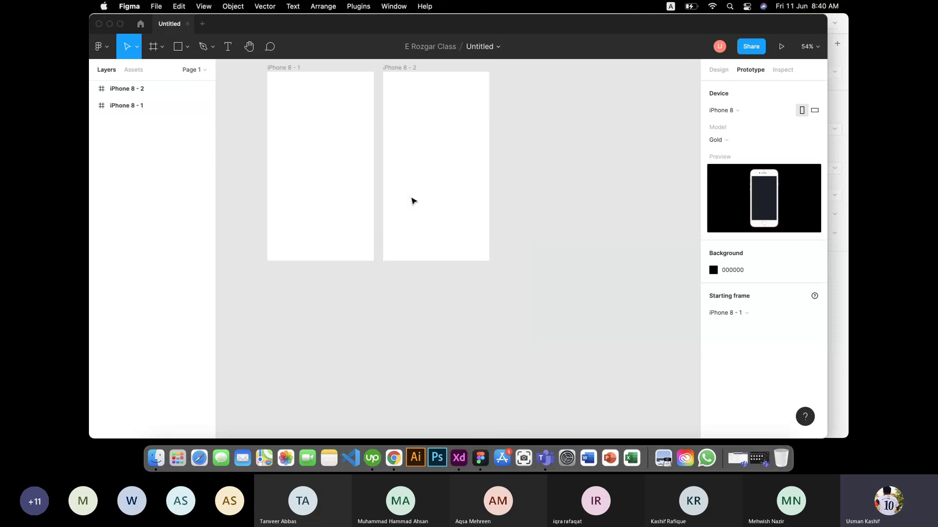
pyautogui.scroll(3, 461, 279)
pyautogui.hscroll(-1, 461, 280)
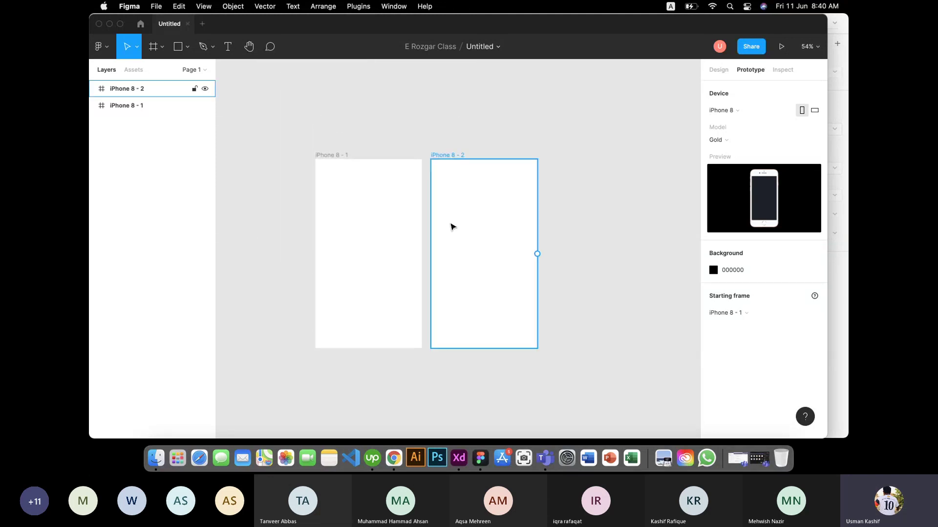
# Delete the empty iPhone 8 - 2 and iPhone 8 - 1 frames and quit Figma.
pyautogui.click(443, 156)
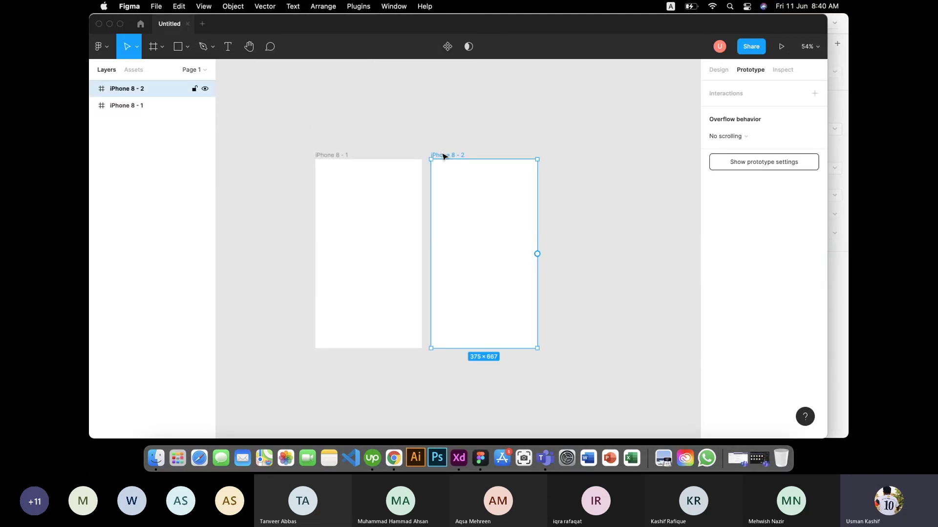
pyautogui.press('Delete')
pyautogui.click(331, 155)
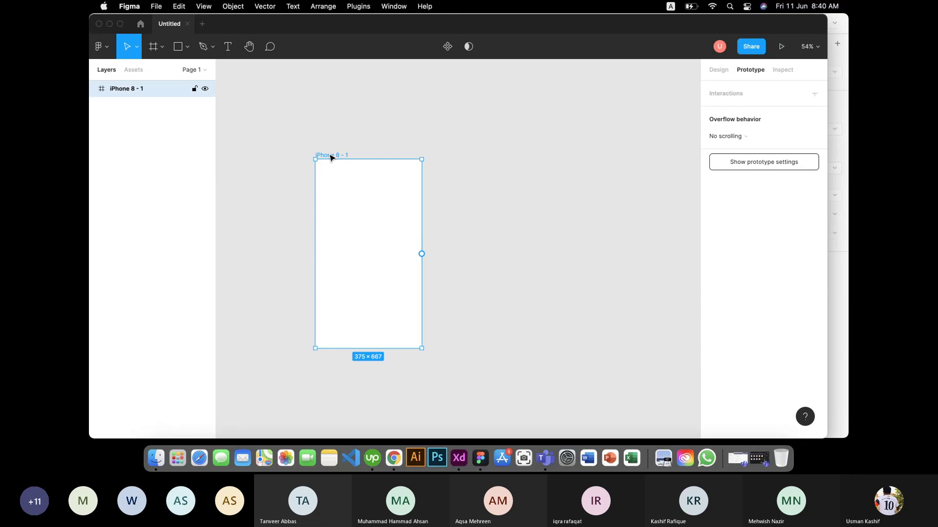
pyautogui.press('Delete')
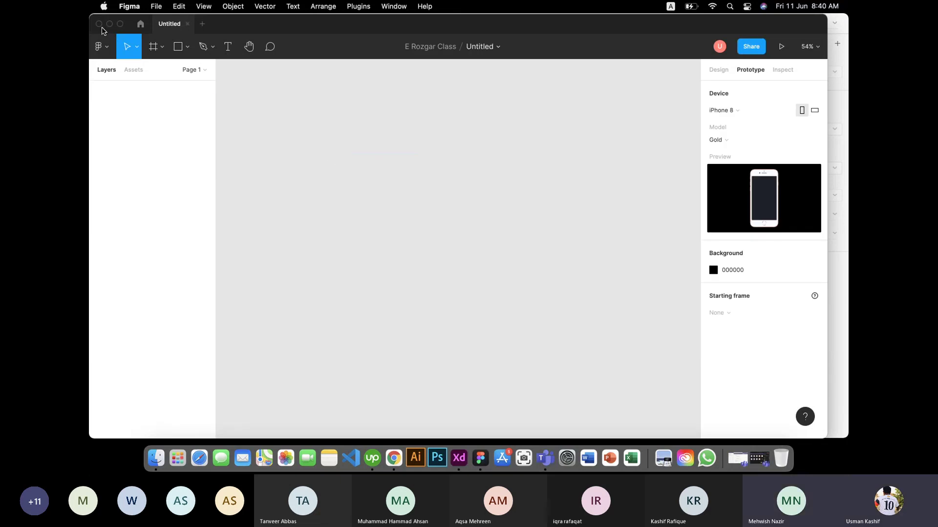
pyautogui.click(129, 6)
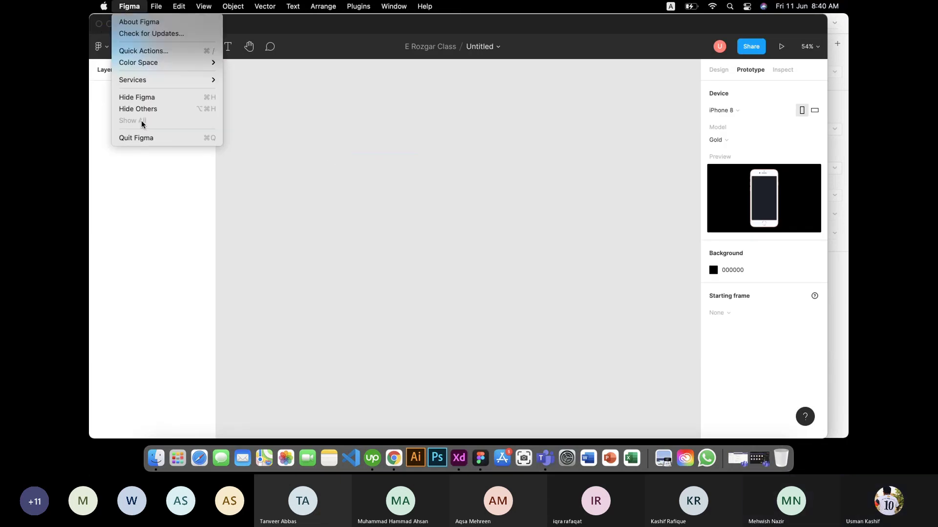
pyautogui.click(142, 136)
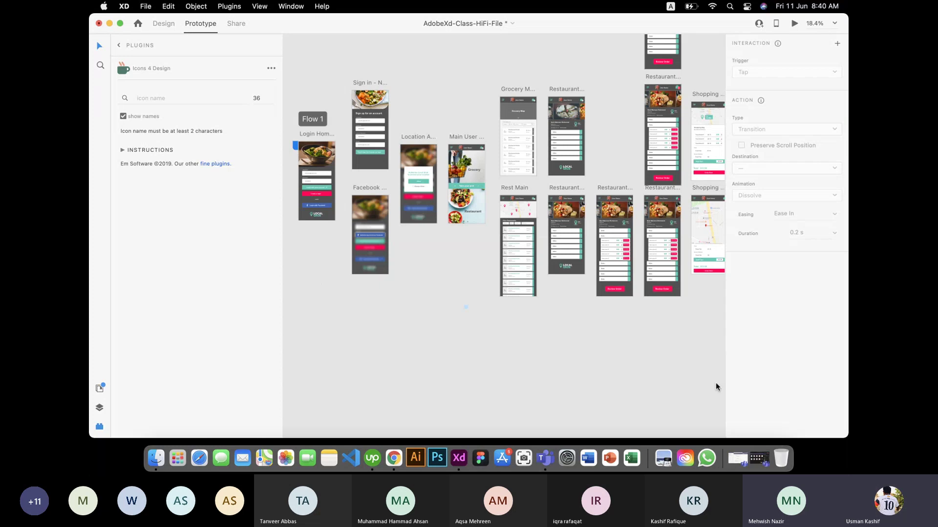
# Switch to the Microsoft Teams meeting and stop the meeting recording.
pyautogui.click(760, 458)
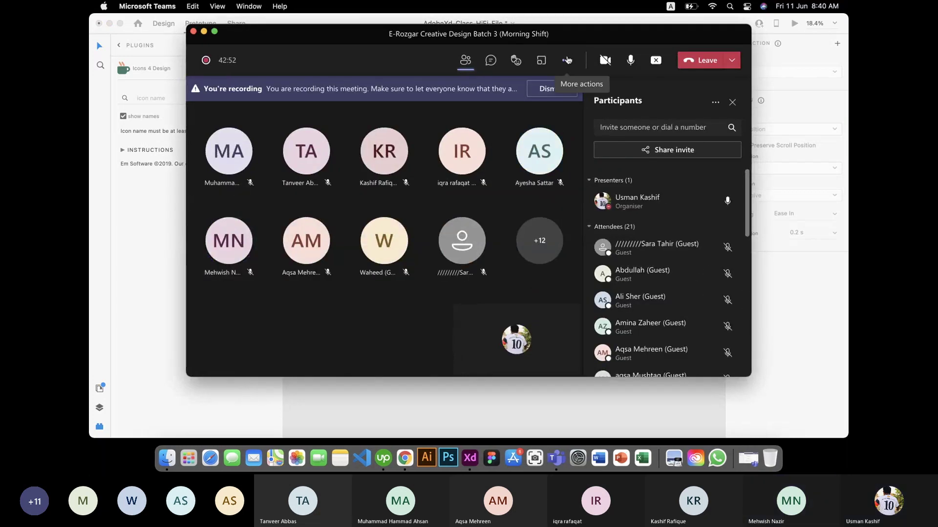
pyautogui.click(566, 60)
pyautogui.click(598, 298)
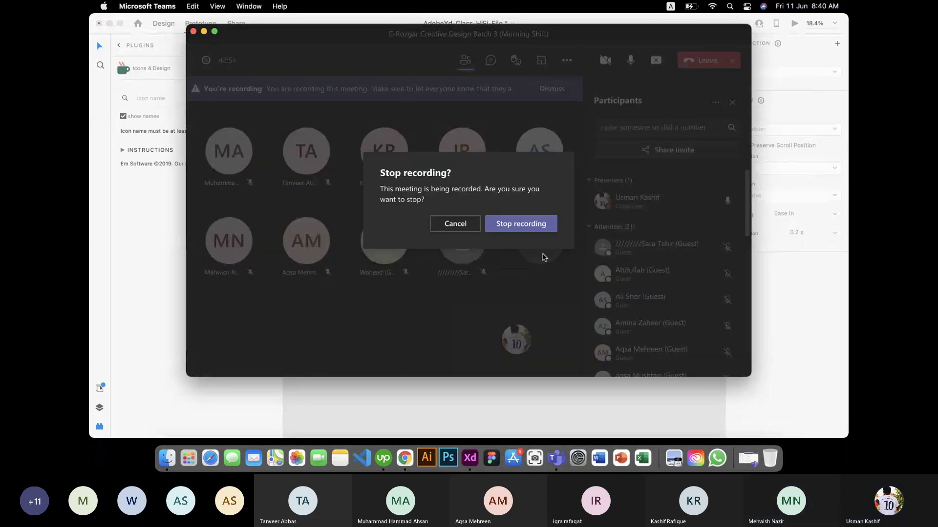